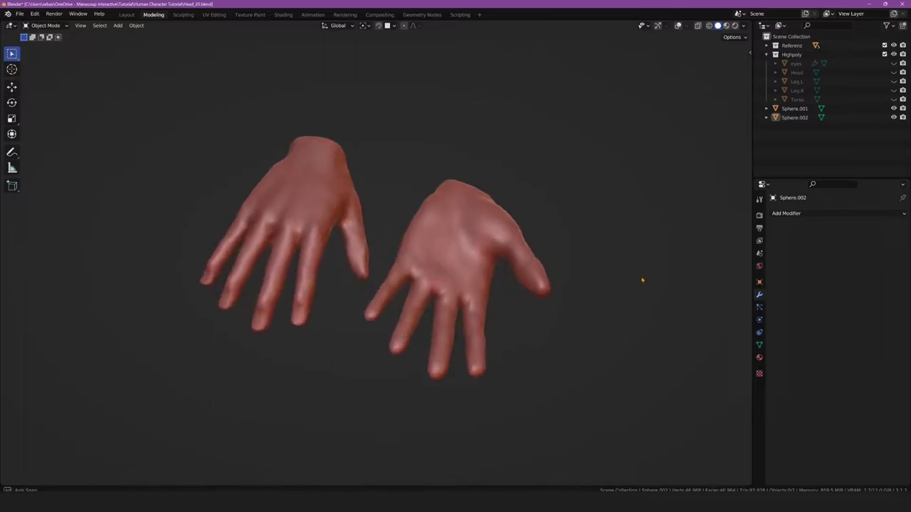
- Orbit the finished hands, then orbit and zoom around the full-body character sculpt
{"action": "mouse_move", "coordinate": [669, 243]}
{"action": "middle_mouse_down"}
{"action": "mouse_move", "coordinate": [714, 258]}
{"action": "mouse_move", "coordinate": [707, 301]}
{"action": "mouse_move", "coordinate": [671, 112]}
{"action": "mouse_move", "coordinate": [657, 209]}
{"action": "mouse_move", "coordinate": [661, 286]}
{"action": "mouse_move", "coordinate": [626, 278]}
{"action": "mouse_move", "coordinate": [500, 173]}
{"action": "mouse_move", "coordinate": [493, 109]}
{"action": "mouse_move", "coordinate": [510, 86]}
{"action": "mouse_move", "coordinate": [591, 185]}
{"action": "mouse_move", "coordinate": [626, 268]}
{"action": "mouse_move", "coordinate": [707, 251]}
{"action": "mouse_move", "coordinate": [697, 291]}
{"action": "mouse_move", "coordinate": [709, 267]}
{"action": "middle_mouse_up"}
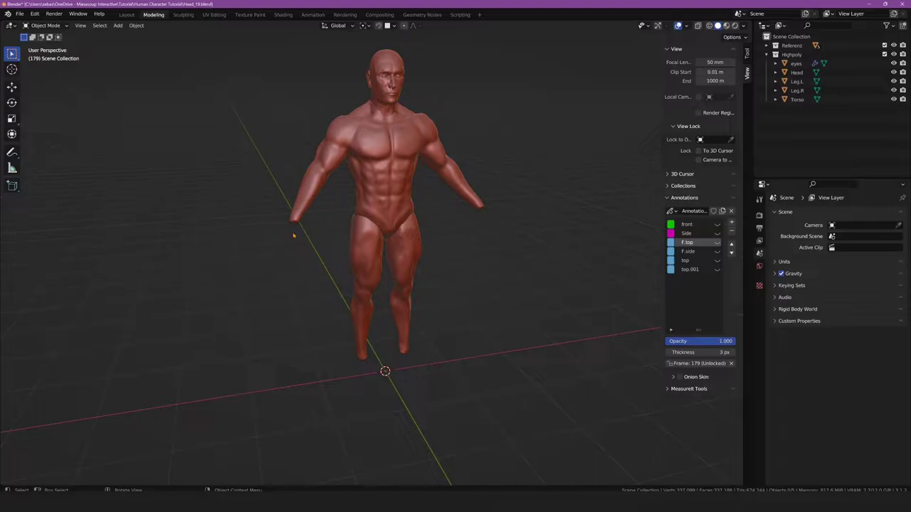
{"action": "mouse_move", "coordinate": [302, 234]}
{"action": "middle_mouse_down"}
{"action": "mouse_move", "coordinate": [458, 223]}
{"action": "mouse_move", "coordinate": [215, 226]}
{"action": "mouse_move", "coordinate": [300, 253]}
{"action": "mouse_move", "coordinate": [275, 250]}
{"action": "mouse_move", "coordinate": [308, 239]}
{"action": "middle_mouse_up"}
{"action": "scroll", "coordinate": [260, 246], "scroll_direction": "up", "scroll_amount": 2}
{"action": "scroll", "coordinate": [261, 246], "scroll_direction": "up", "scroll_amount": 3}
{"action": "scroll", "coordinate": [260, 247], "scroll_direction": "down", "scroll_amount": 3}
{"action": "scroll", "coordinate": [263, 246], "scroll_direction": "down", "scroll_amount": 2}
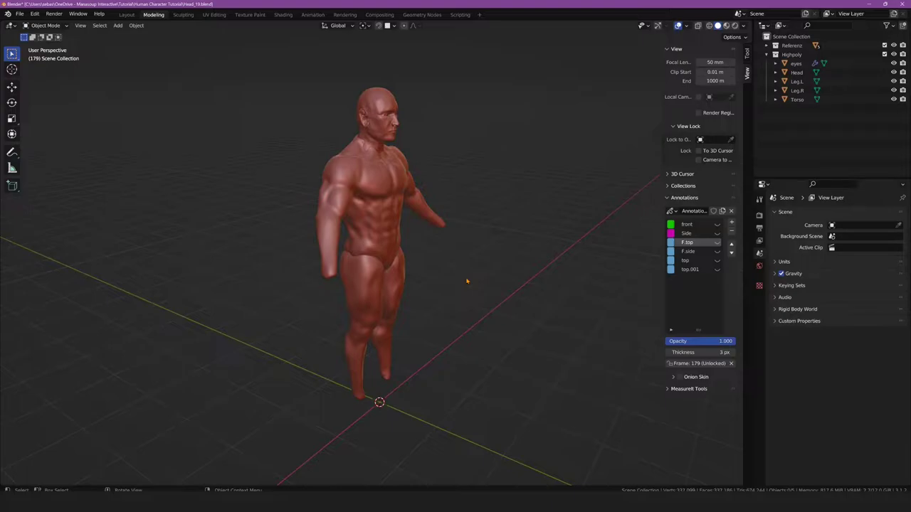
- Hide the body and inspect the hand sketch from the top view, recentred and zoomed in
{"action": "mouse_move", "coordinate": [454, 280]}
{"action": "middle_mouse_down"}
{"action": "mouse_move", "coordinate": [427, 281]}
{"action": "mouse_move", "coordinate": [429, 229]}
{"action": "middle_mouse_up"}
{"action": "key", "text": "KP_7"}
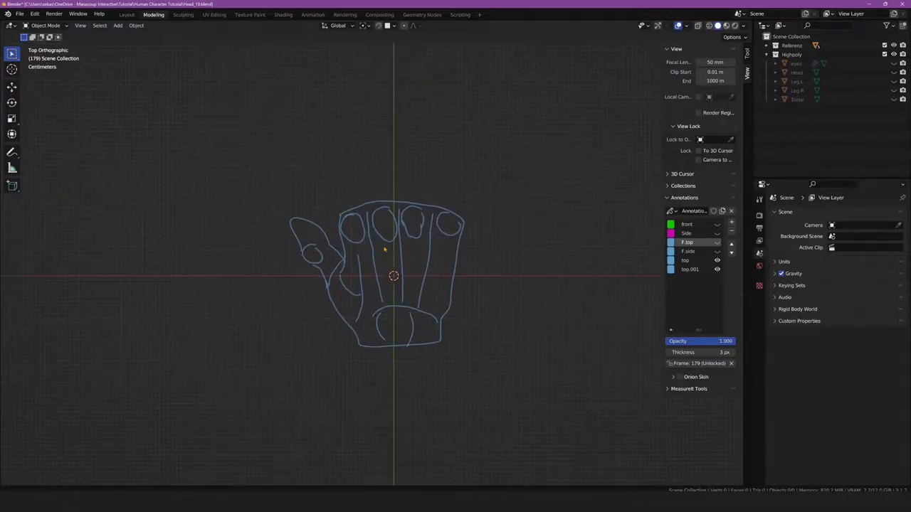
{"action": "middle_click_drag", "start_coordinate": [378, 255], "coordinate": [353, 259], "text": "shift"}
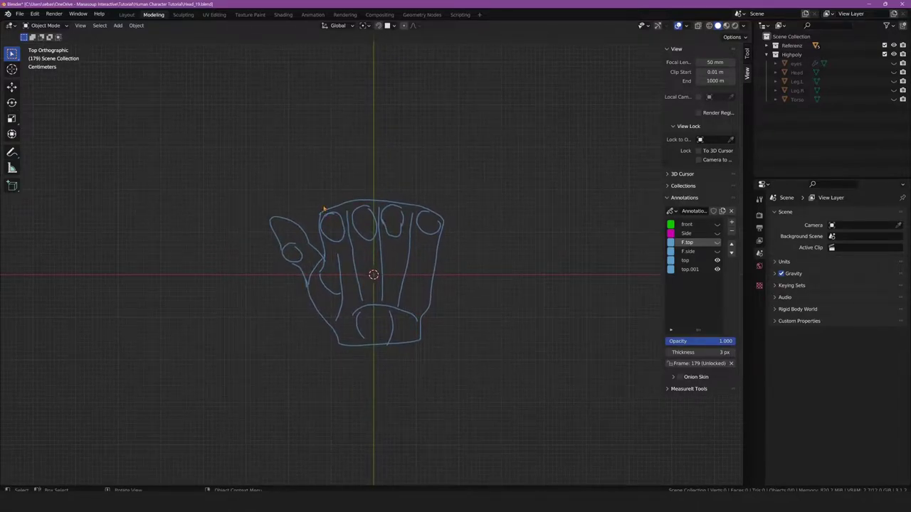
{"action": "middle_click_drag", "start_coordinate": [390, 201], "coordinate": [378, 231], "text": "shift"}
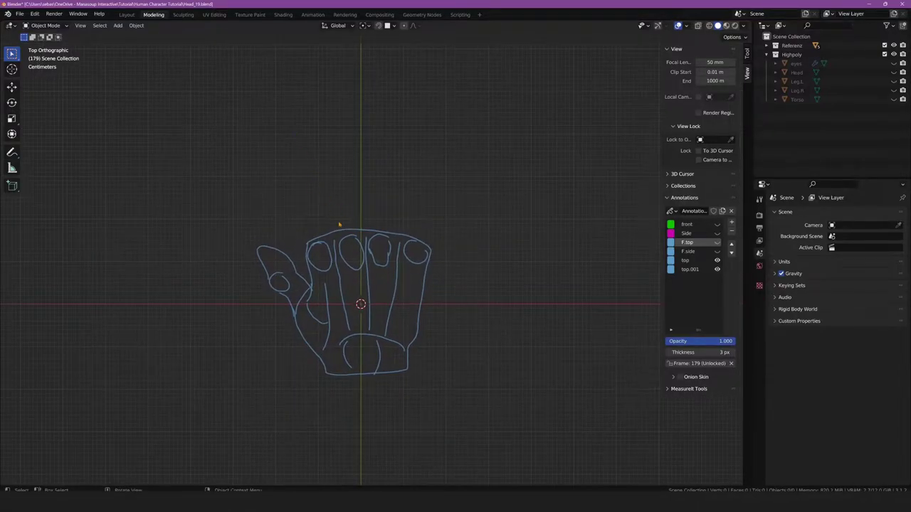
{"action": "scroll", "coordinate": [438, 219], "scroll_direction": "up", "scroll_amount": 2}
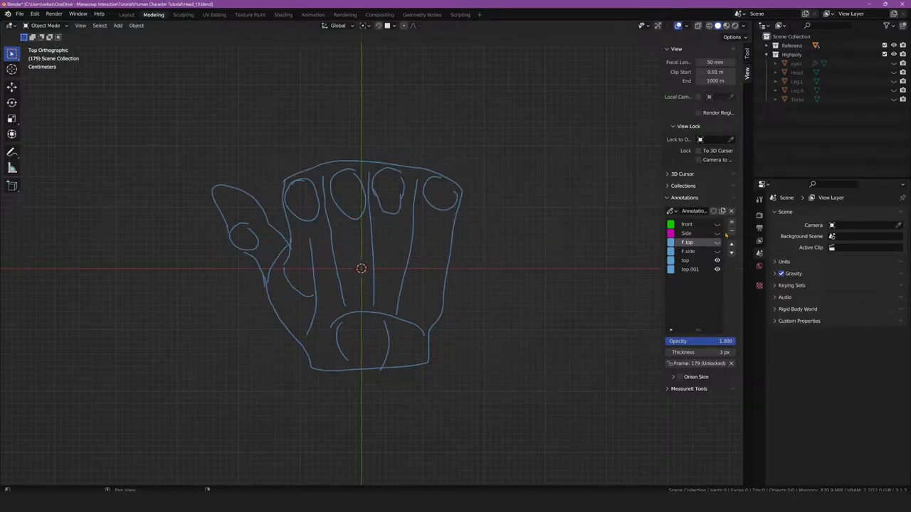
- Check the hand sketch from the right side and front views
{"action": "key", "text": "KP_3"}
{"action": "scroll", "coordinate": [370, 329], "scroll_direction": "up", "scroll_amount": 3}
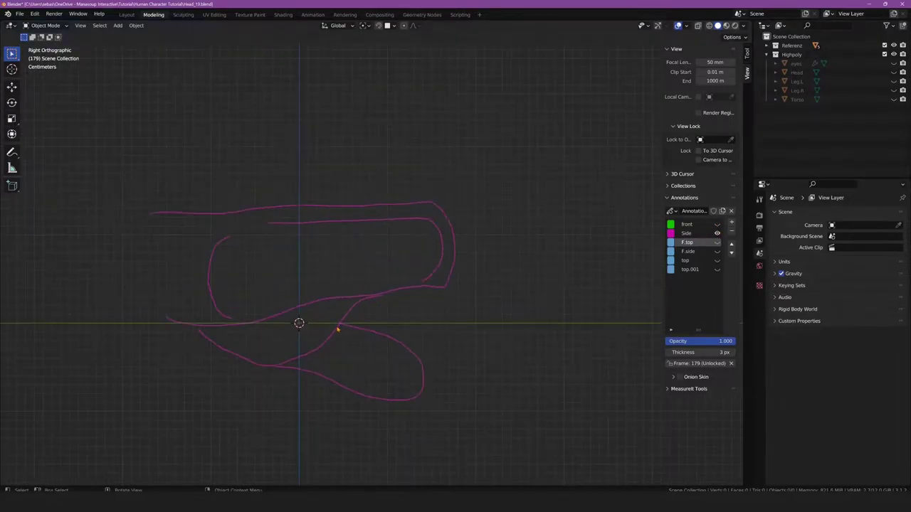
{"action": "scroll", "coordinate": [475, 217], "scroll_direction": "up", "scroll_amount": 2}
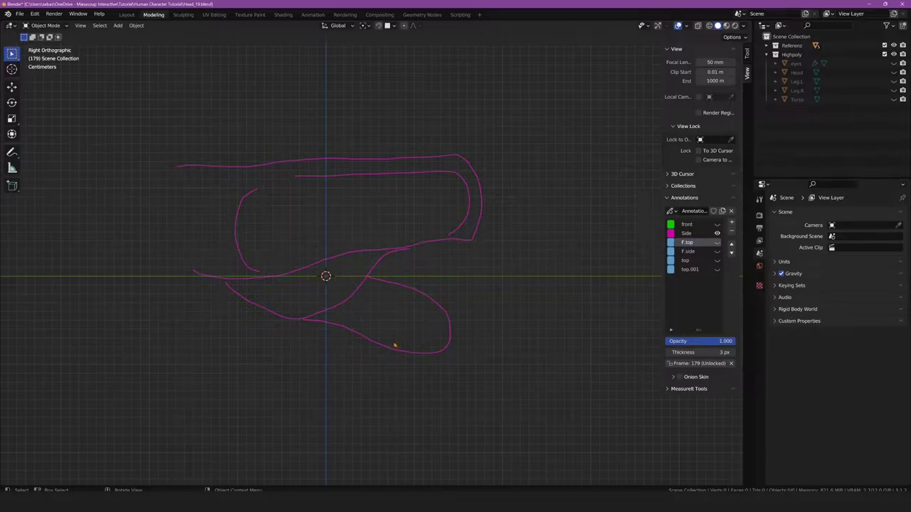
{"action": "key", "text": "KP_1"}
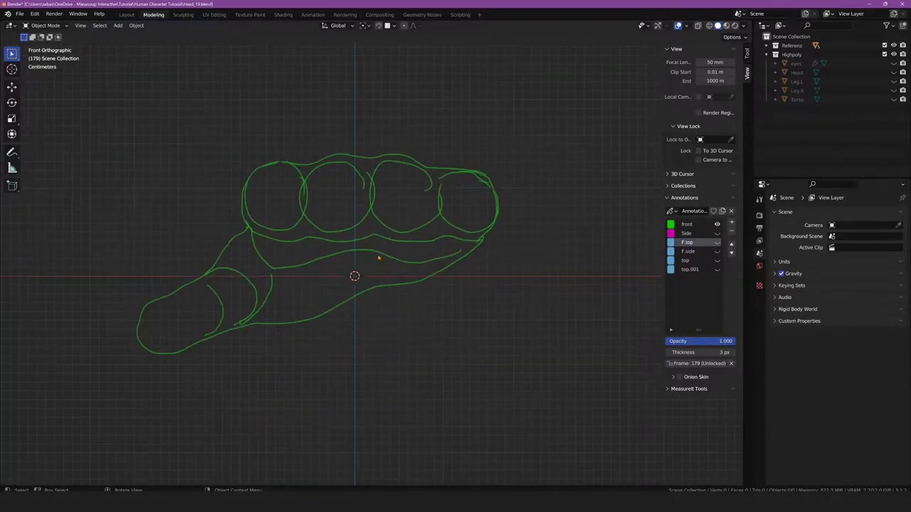
{"action": "scroll", "coordinate": [325, 266], "scroll_direction": "left", "scroll_amount": 2, "text": "shift"}
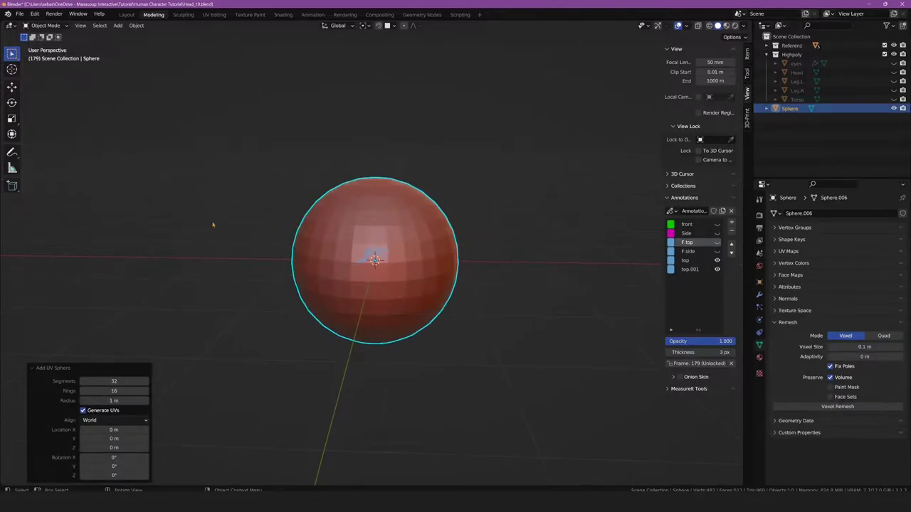
- Flatten the sphere on Z to 0.424, then shrink it uniformly to 0.186 in top view
{"action": "key", "text": "s"}
{"action": "key", "text": "z"}
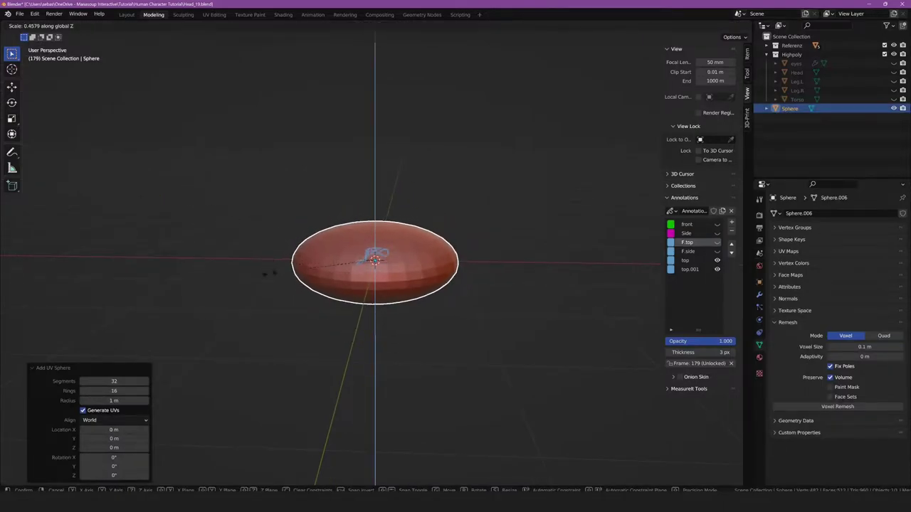
{"action": "left_click", "coordinate": [277, 269]}
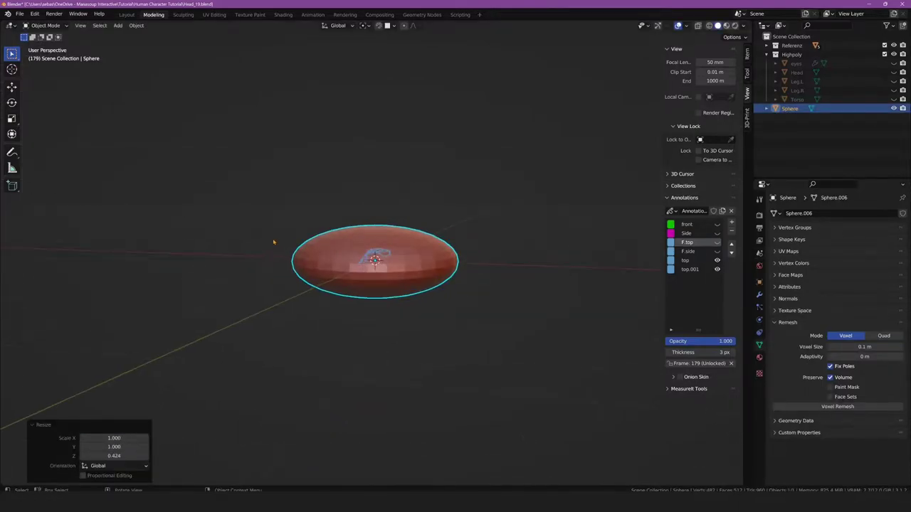
{"action": "key", "text": "KP_7"}
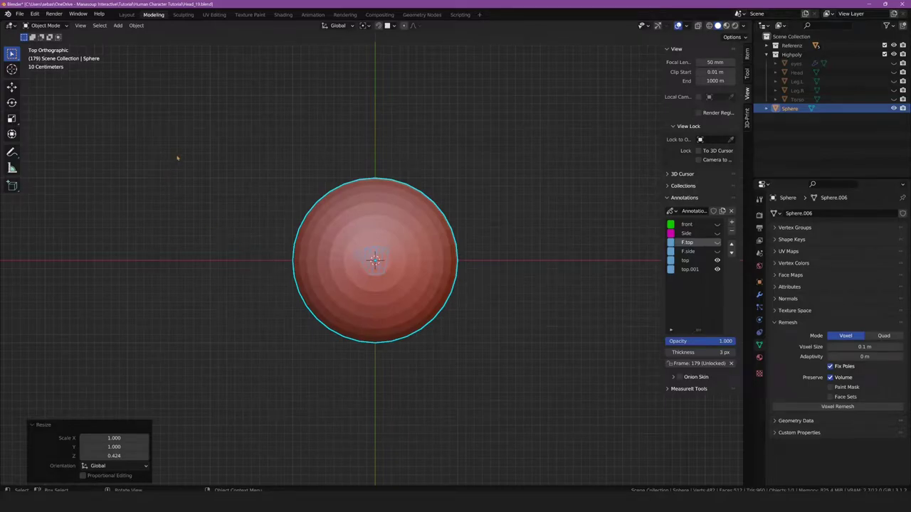
{"action": "key", "text": "s"}
{"action": "left_click", "coordinate": [337, 261]}
{"action": "scroll", "coordinate": [348, 250], "scroll_direction": "up", "scroll_amount": 8}
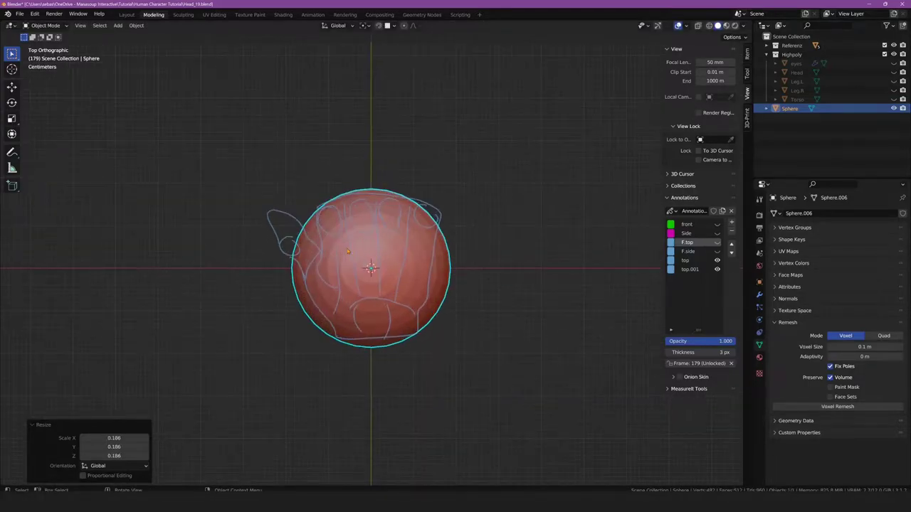
{"action": "scroll", "coordinate": [347, 251], "scroll_direction": "up", "scroll_amount": 3}
{"action": "middle_click_drag", "start_coordinate": [343, 263], "coordinate": [331, 250], "text": "shift"}
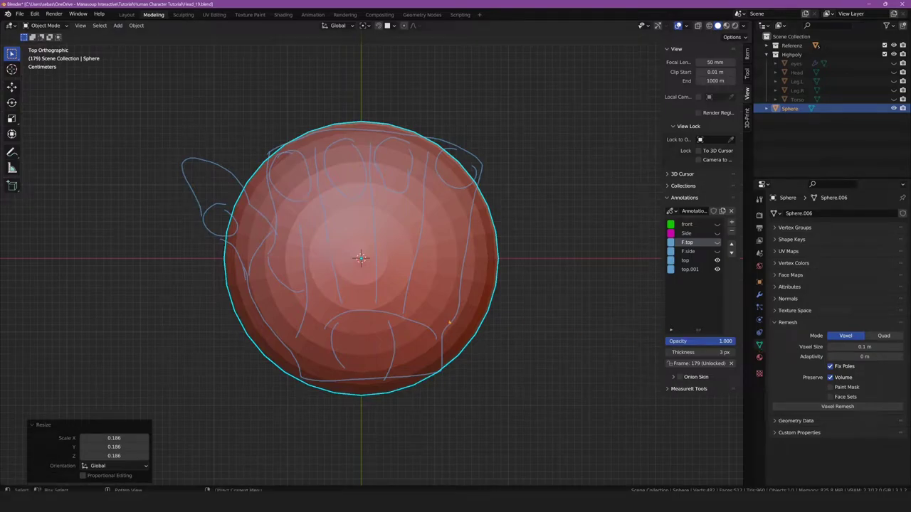
- Apply all transforms, voxel-remesh the sphere at 0.01 m, and enter Sculpt Mode
{"action": "key", "text": "ctrl+a"}
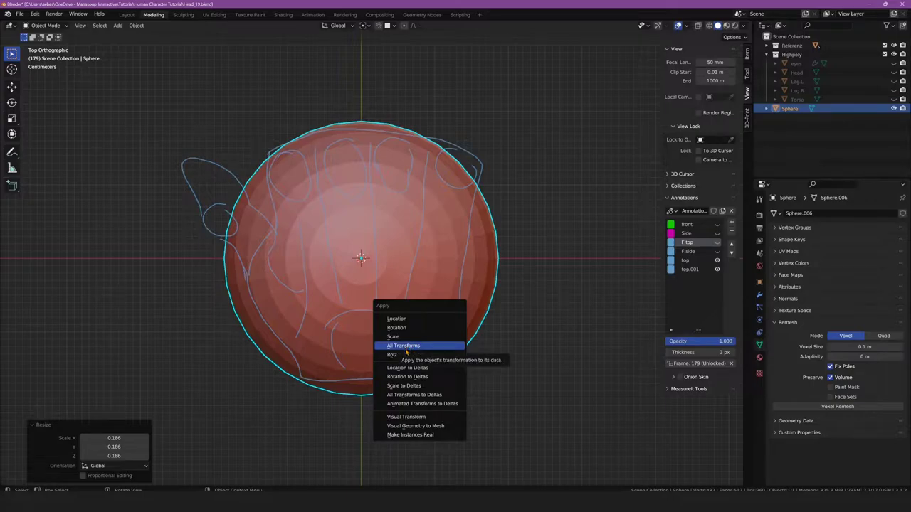
{"action": "left_click", "coordinate": [403, 354]}
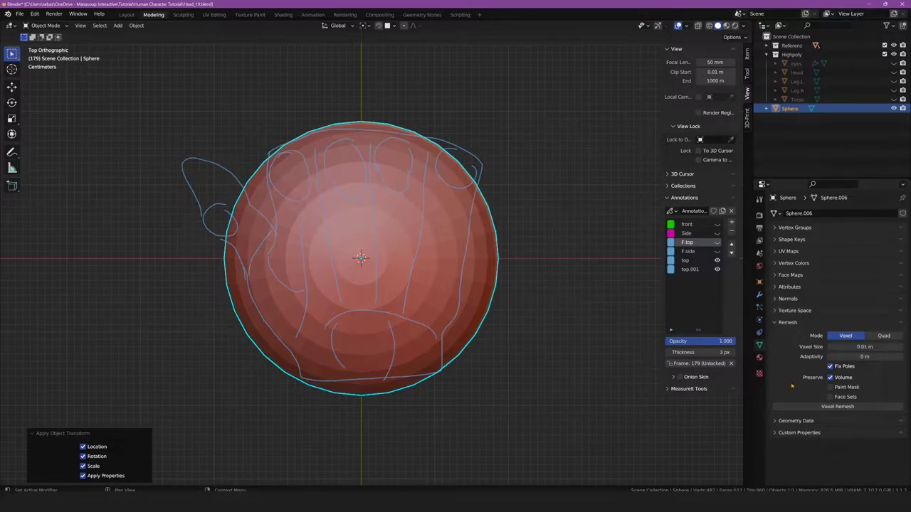
{"action": "left_click", "coordinate": [815, 408]}
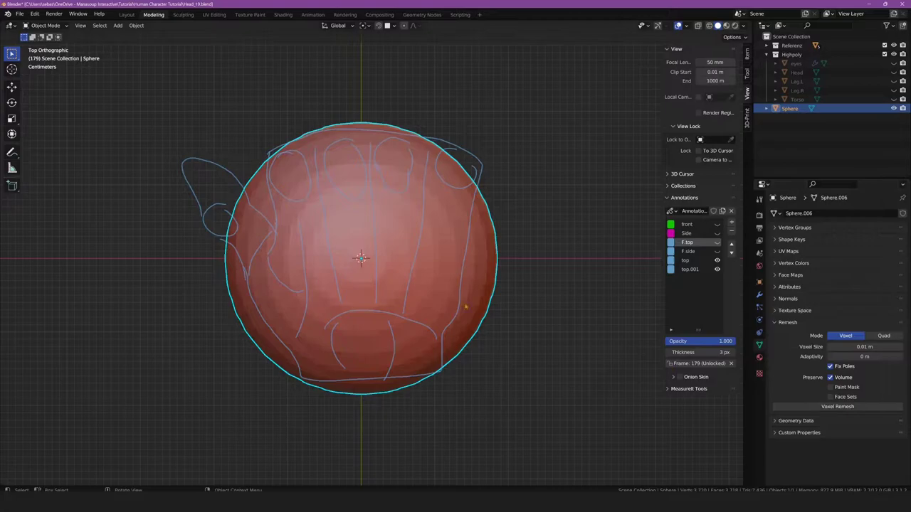
{"action": "scroll", "coordinate": [465, 306], "scroll_direction": "up", "scroll_amount": 3}
{"action": "scroll", "coordinate": [424, 287], "scroll_direction": "down", "scroll_amount": 8}
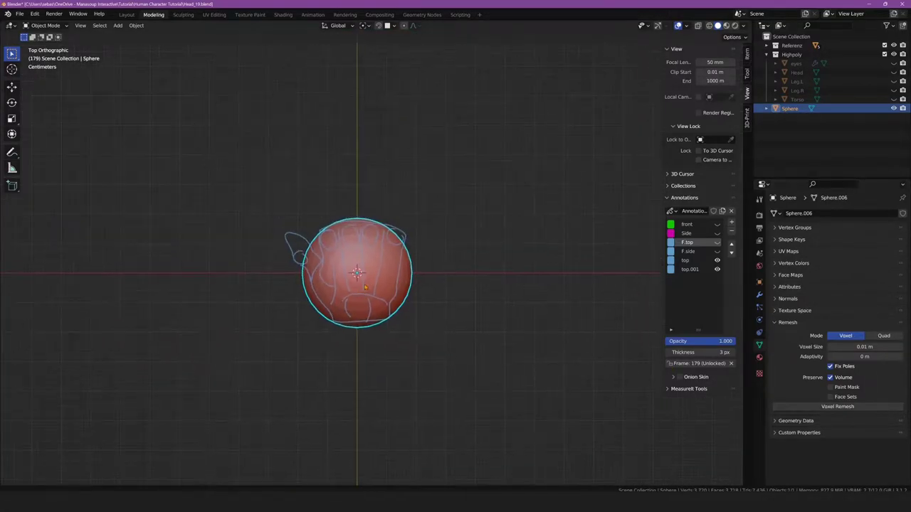
{"action": "key", "text": "ctrl+Tab"}
{"action": "scroll", "coordinate": [194, 244], "scroll_direction": "up", "scroll_amount": 6}
- Grab the sphere's left side inward to the sketch, denting where the thumb joins
{"action": "left_click_drag", "start_coordinate": [194, 244], "coordinate": [217, 238]}
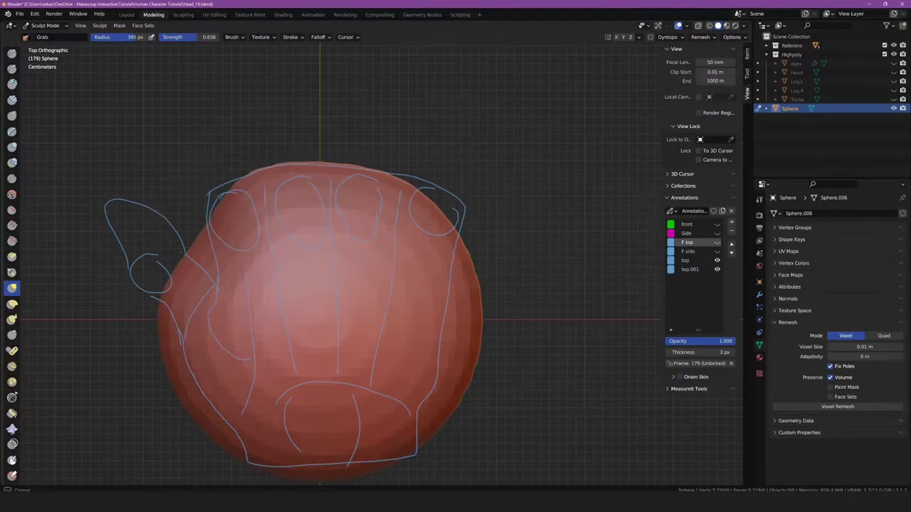
{"action": "left_click_drag", "start_coordinate": [152, 285], "coordinate": [178, 292]}
{"action": "left_click_drag", "start_coordinate": [174, 214], "coordinate": [213, 213]}
{"action": "left_click_drag", "start_coordinate": [168, 270], "coordinate": [203, 264]}
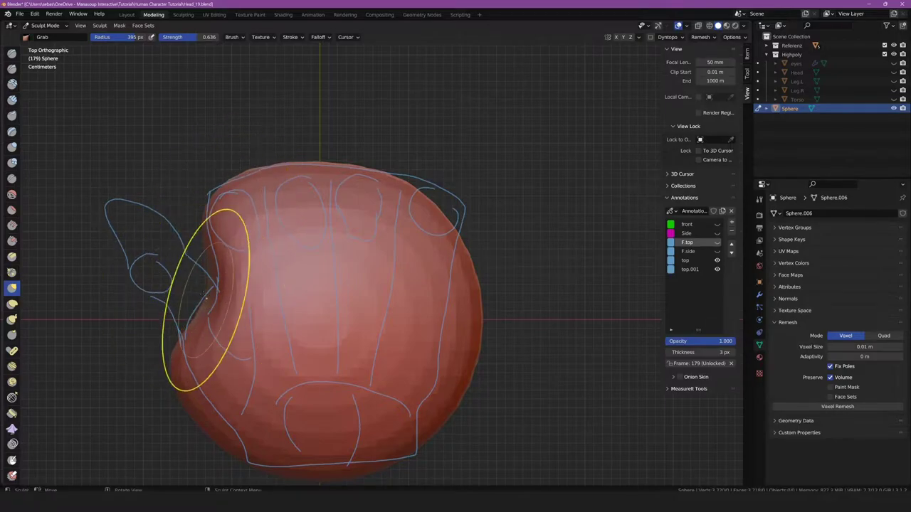
{"action": "left_click_drag", "start_coordinate": [178, 313], "coordinate": [221, 306]}
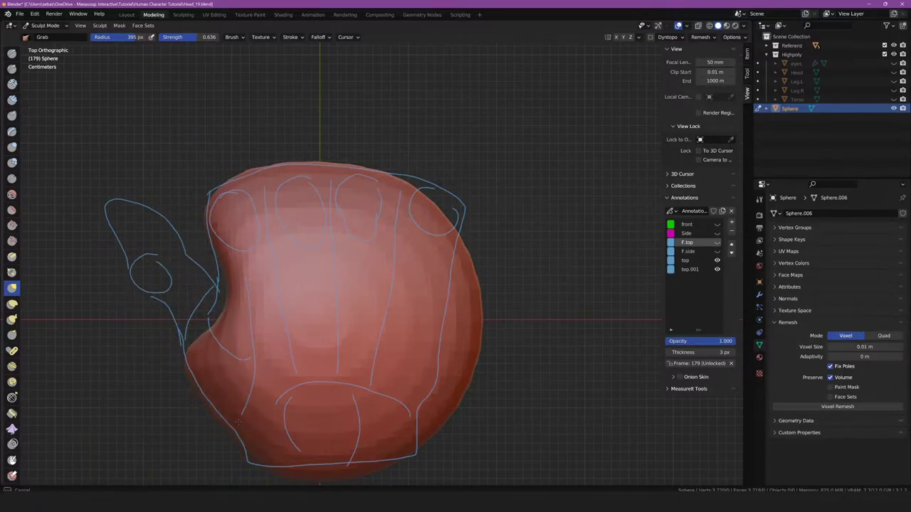
{"action": "middle_click_drag", "start_coordinate": [255, 484], "coordinate": [275, 387], "text": "shift"}
{"action": "left_click_drag", "start_coordinate": [275, 386], "coordinate": [262, 323]}
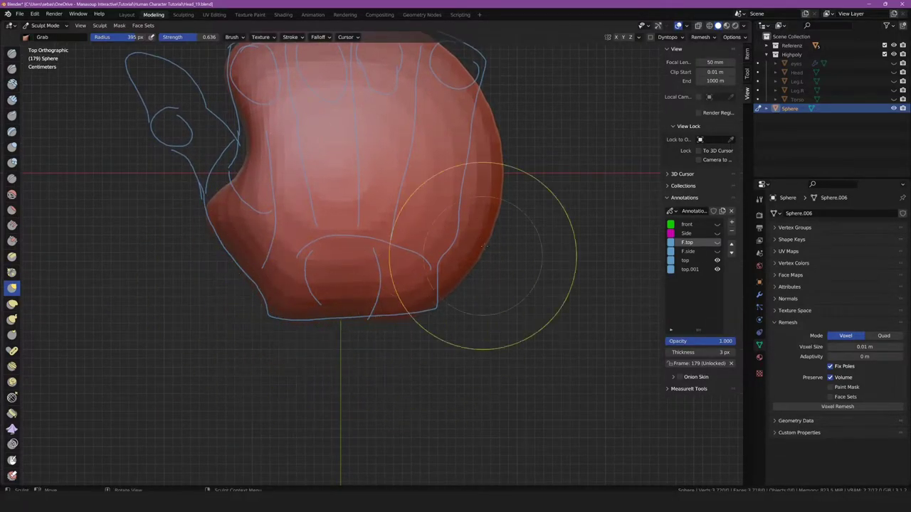
- Pull in and straighten the palm's right side to match the top sketch
{"action": "mouse_move", "coordinate": [488, 179]}
{"action": "left_mouse_down"}
{"action": "mouse_move", "coordinate": [475, 118]}
{"action": "mouse_move", "coordinate": [491, 75]}
{"action": "mouse_move", "coordinate": [427, 220]}
{"action": "left_mouse_up"}
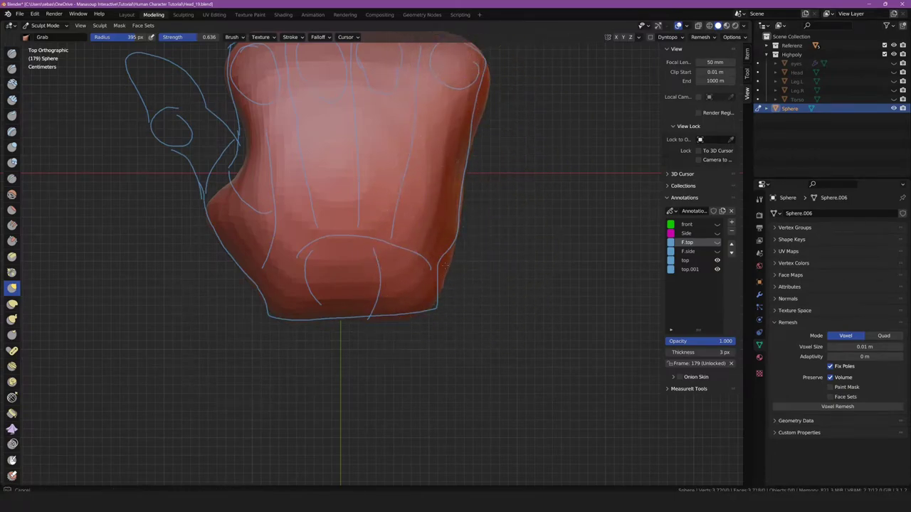
{"action": "middle_click_drag", "start_coordinate": [427, 219], "coordinate": [381, 366], "text": "shift"}
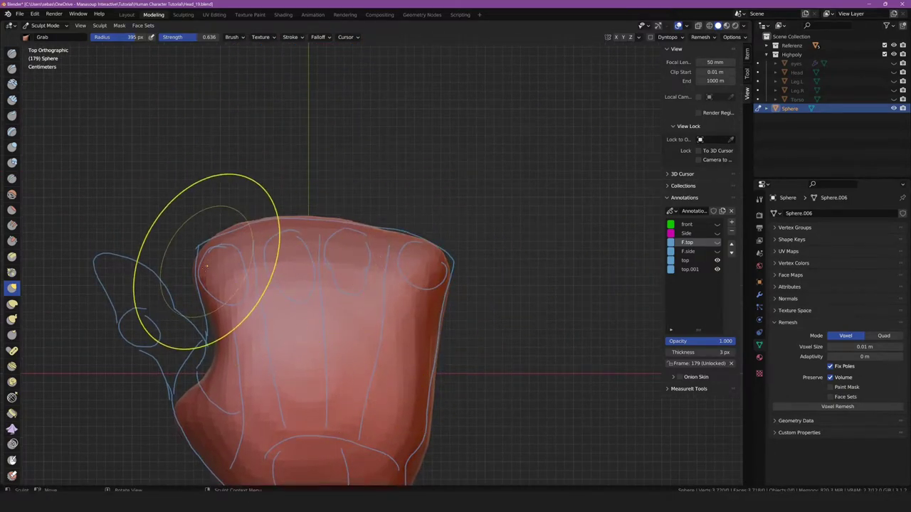
{"action": "middle_click_drag", "start_coordinate": [183, 264], "coordinate": [196, 175], "text": "shift"}
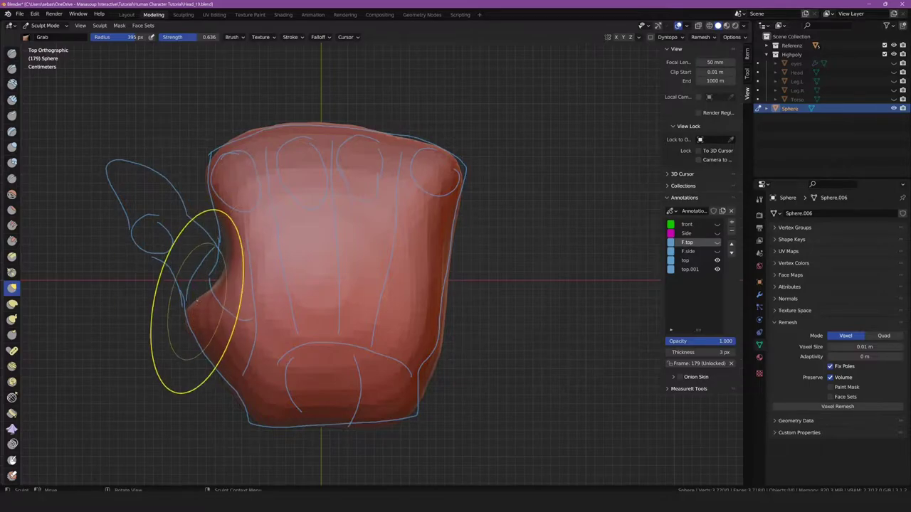
{"action": "middle_click_drag", "start_coordinate": [223, 260], "coordinate": [253, 281], "text": "alt"}
- Raise the sphere along Z in Object Mode and show only the Side sketch layer
{"action": "key", "text": "KP_Decimal"}
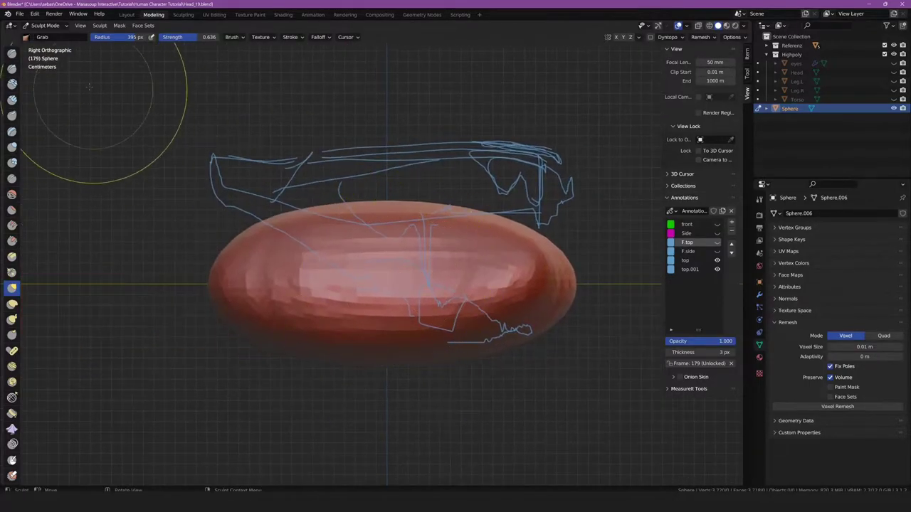
{"action": "left_click", "coordinate": [44, 26]}
{"action": "left_click", "coordinate": [50, 37]}
{"action": "key", "text": "g"}
{"action": "key", "text": "z"}
{"action": "left_click", "coordinate": [659, 279]}
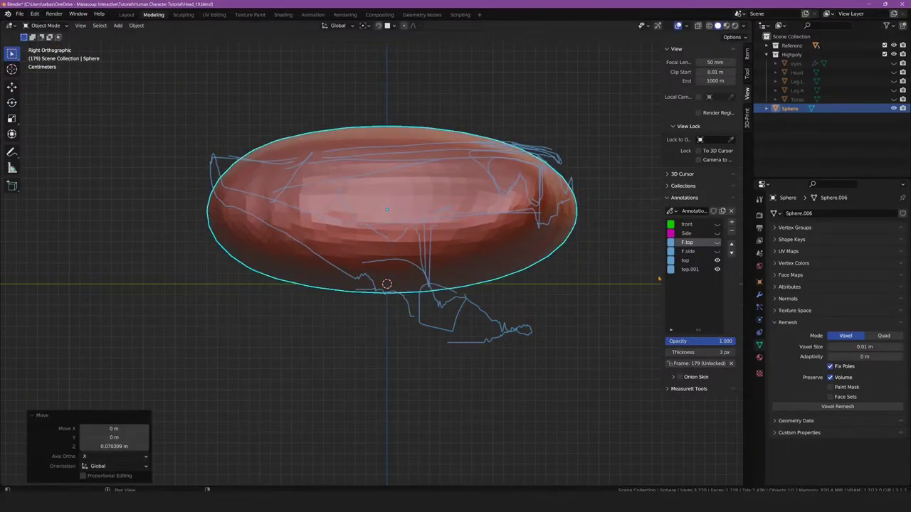
{"action": "left_click", "coordinate": [717, 269]}
{"action": "left_click", "coordinate": [717, 260]}
{"action": "left_click", "coordinate": [717, 233]}
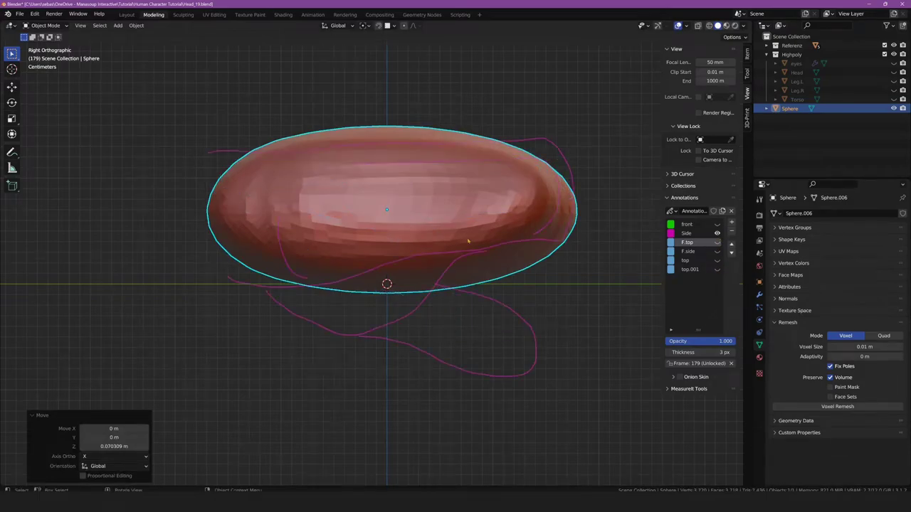
- With a 500 px Grab brush, stretch both ends outward and flatten the top
{"action": "left_click", "coordinate": [44, 26]}
{"action": "left_click", "coordinate": [50, 64]}
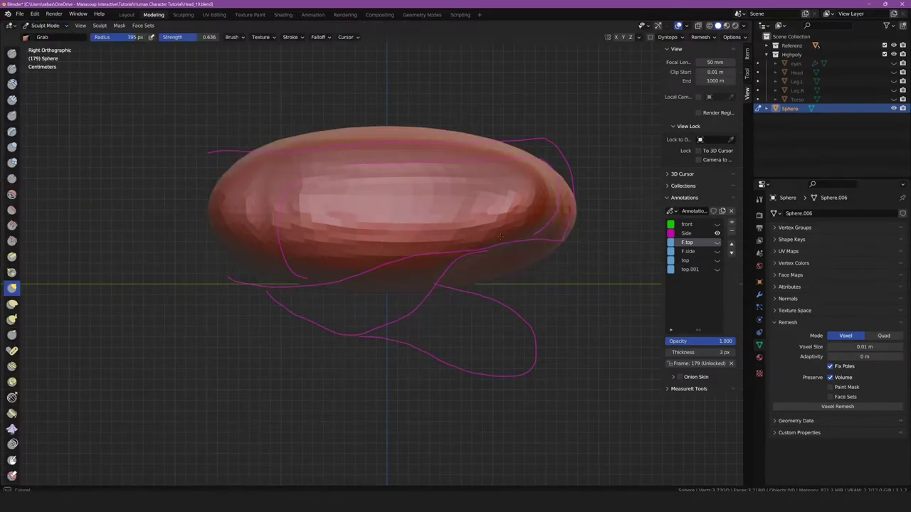
{"action": "key", "text": "f"}
{"action": "left_click_drag", "start_coordinate": [490, 150], "coordinate": [530, 139]}
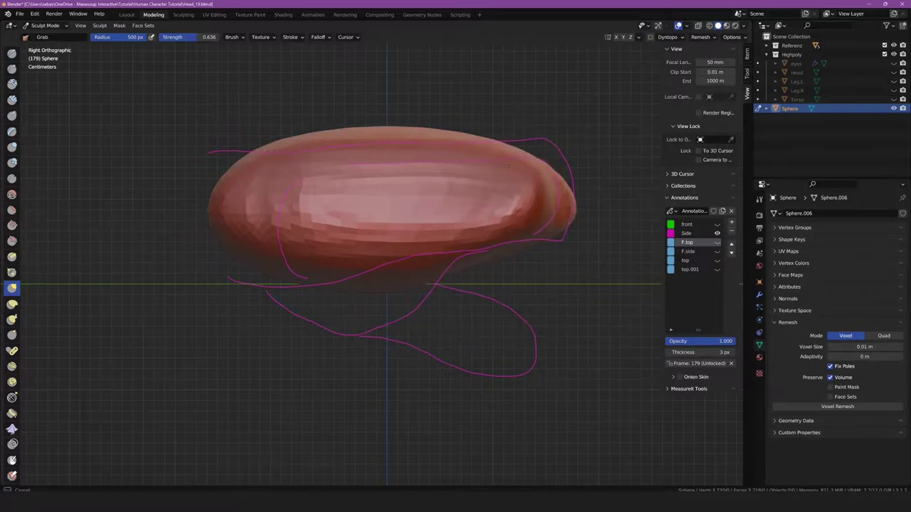
{"action": "left_click_drag", "start_coordinate": [372, 133], "coordinate": [372, 144]}
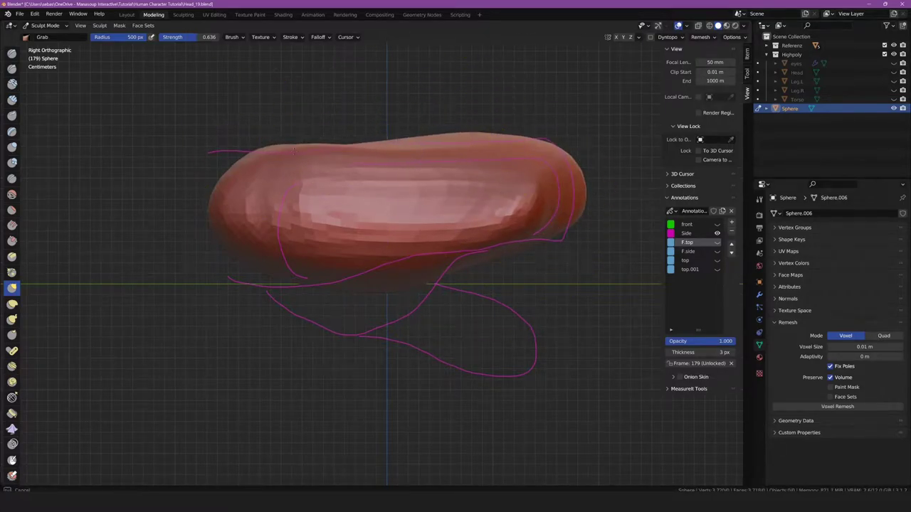
{"action": "left_click_drag", "start_coordinate": [212, 171], "coordinate": [200, 169]}
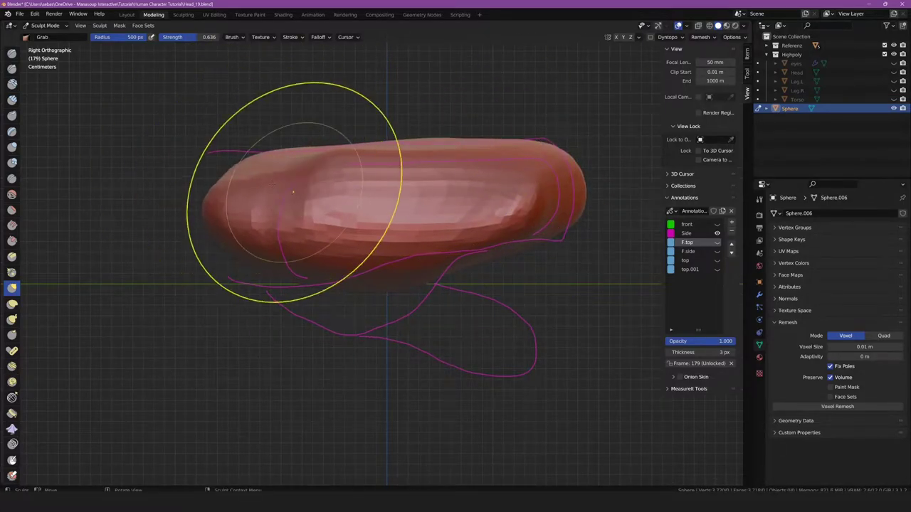
{"action": "mouse_move", "coordinate": [285, 204]}
{"action": "left_mouse_down"}
{"action": "mouse_move", "coordinate": [235, 206]}
{"action": "mouse_move", "coordinate": [213, 287]}
{"action": "left_mouse_up"}
- Pull the bottom down, then in front view flatten it and lift the left end outward
{"action": "scroll", "coordinate": [213, 287], "scroll_direction": "down", "scroll_amount": 2}
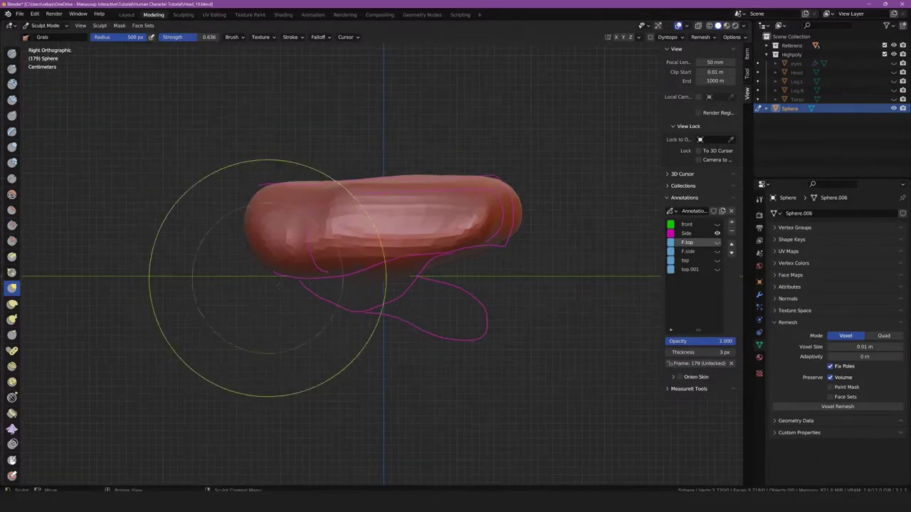
{"action": "left_click_drag", "start_coordinate": [329, 282], "coordinate": [364, 304]}
{"action": "scroll", "coordinate": [364, 304], "scroll_direction": "down", "scroll_amount": 3}
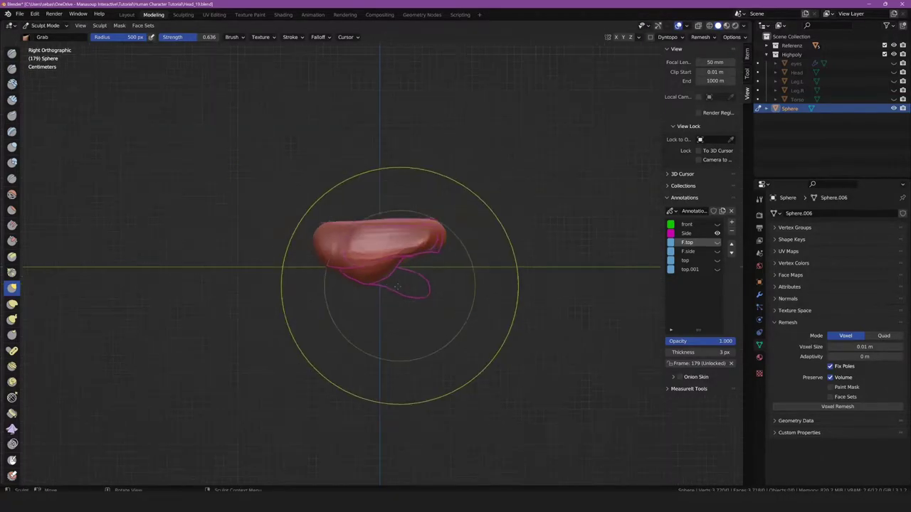
{"action": "key", "text": "KP_1"}
{"action": "scroll", "coordinate": [376, 284], "scroll_direction": "up", "scroll_amount": 4}
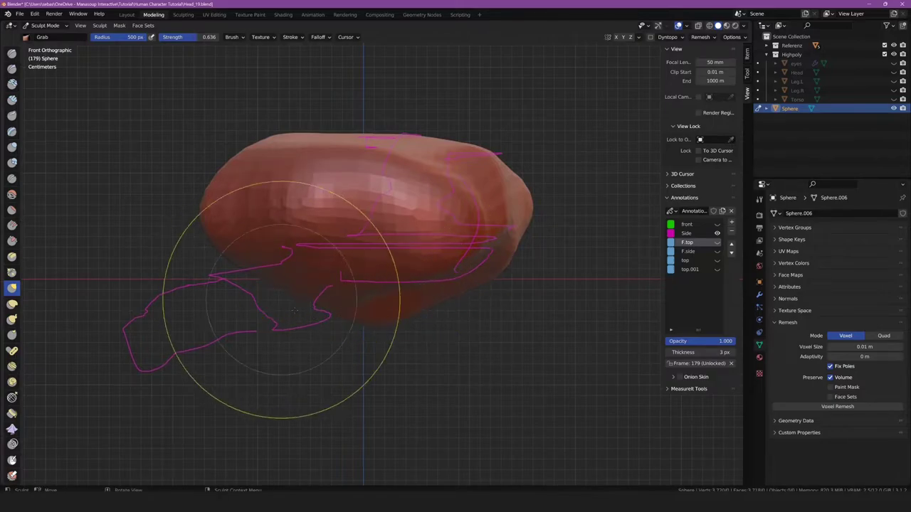
{"action": "left_click_drag", "start_coordinate": [366, 308], "coordinate": [360, 275]}
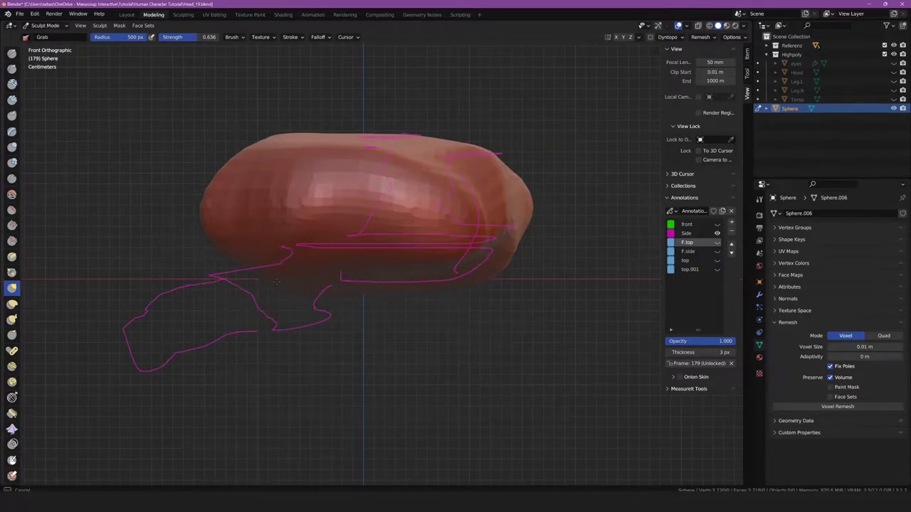
{"action": "mouse_move", "coordinate": [276, 282]}
{"action": "left_mouse_down"}
{"action": "mouse_move", "coordinate": [214, 285]}
{"action": "mouse_move", "coordinate": [204, 183]}
{"action": "left_mouse_up"}
- Show the green front sketch and grab the lower-left end to fit it in front and side views
{"action": "left_click", "coordinate": [717, 224]}
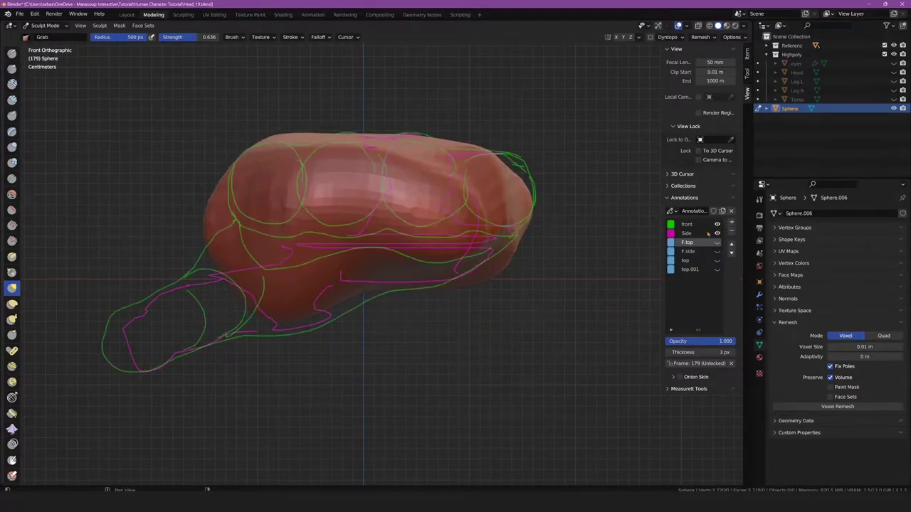
{"action": "mouse_move", "coordinate": [229, 241]}
{"action": "left_mouse_down"}
{"action": "mouse_move", "coordinate": [237, 222]}
{"action": "mouse_move", "coordinate": [185, 193]}
{"action": "left_mouse_up"}
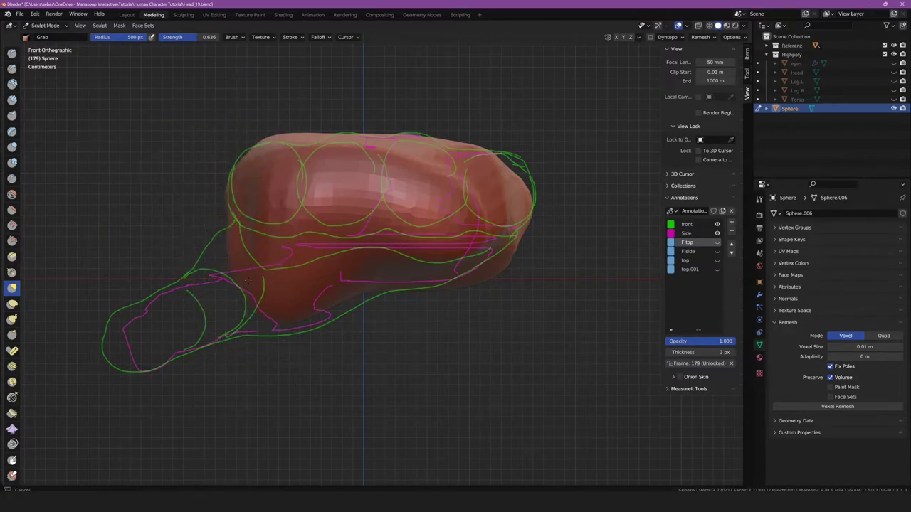
{"action": "left_click_drag", "start_coordinate": [235, 285], "coordinate": [203, 305]}
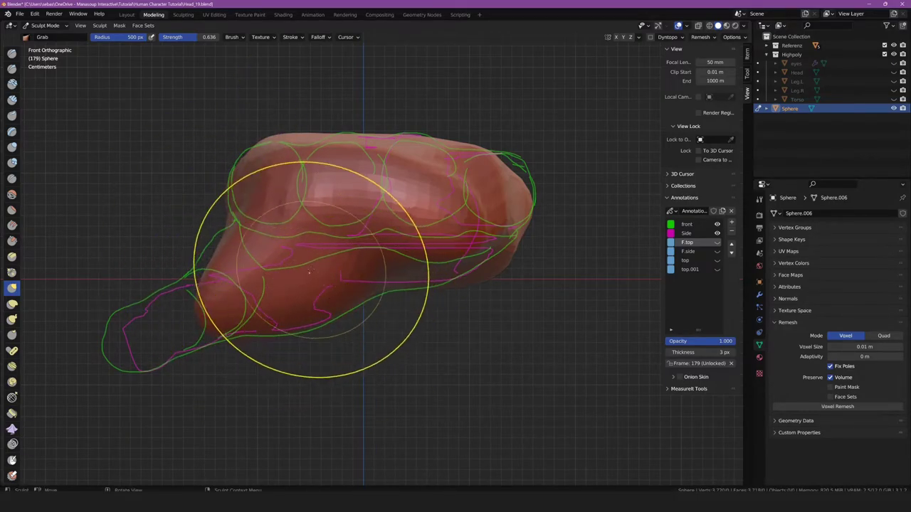
{"action": "key", "text": "KP_3"}
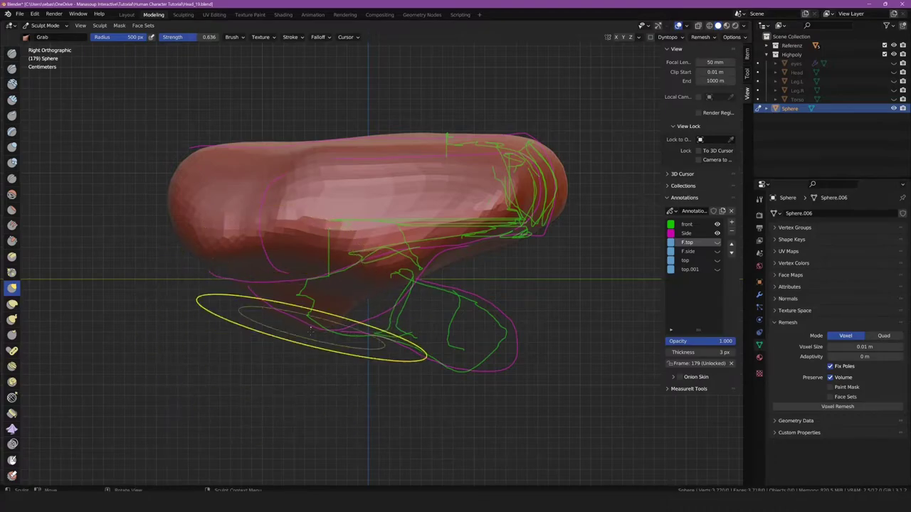
{"action": "left_click_drag", "start_coordinate": [244, 295], "coordinate": [235, 249]}
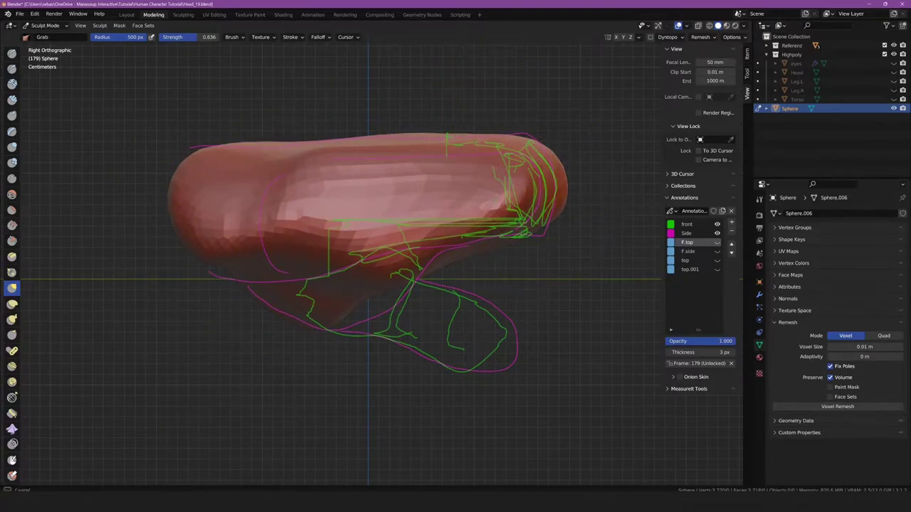
- Reduce the Grab brush to about 299 px while orbiting around the sculpt
{"action": "middle_click_drag", "start_coordinate": [388, 314], "coordinate": [383, 294], "text": "shift"}
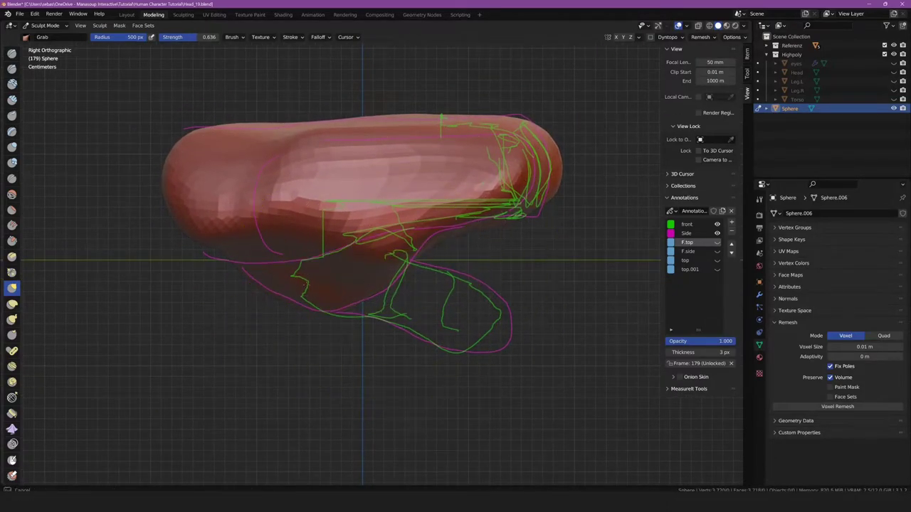
{"action": "mouse_move", "coordinate": [427, 242]}
{"action": "middle_mouse_down"}
{"action": "mouse_move", "coordinate": [335, 257]}
{"action": "mouse_move", "coordinate": [275, 298]}
{"action": "mouse_move", "coordinate": [351, 252]}
{"action": "middle_mouse_up"}
{"action": "scroll", "coordinate": [274, 299], "scroll_direction": "up", "scroll_amount": 3}
{"action": "scroll", "coordinate": [372, 290], "scroll_direction": "up", "scroll_amount": 2}
{"action": "key", "text": "f"}
{"action": "left_click", "coordinate": [316, 294]}
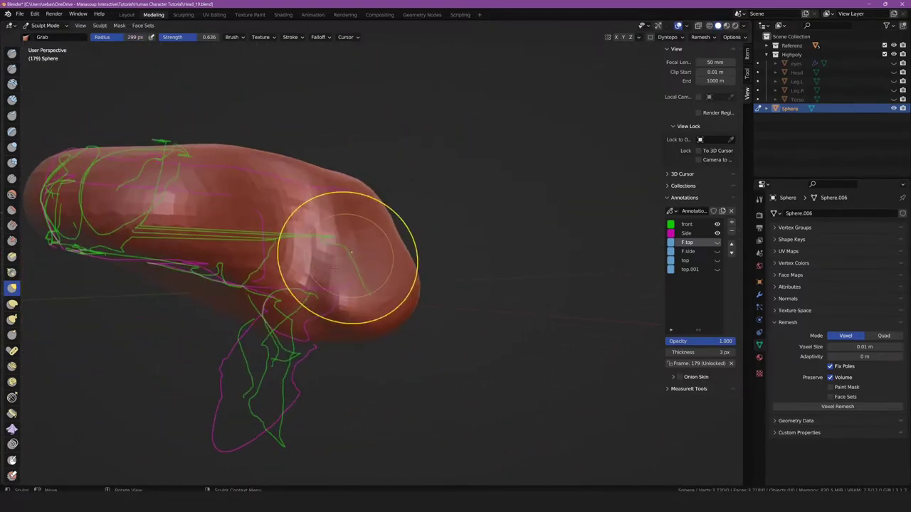
{"action": "middle_click_drag", "start_coordinate": [347, 299], "coordinate": [335, 271]}
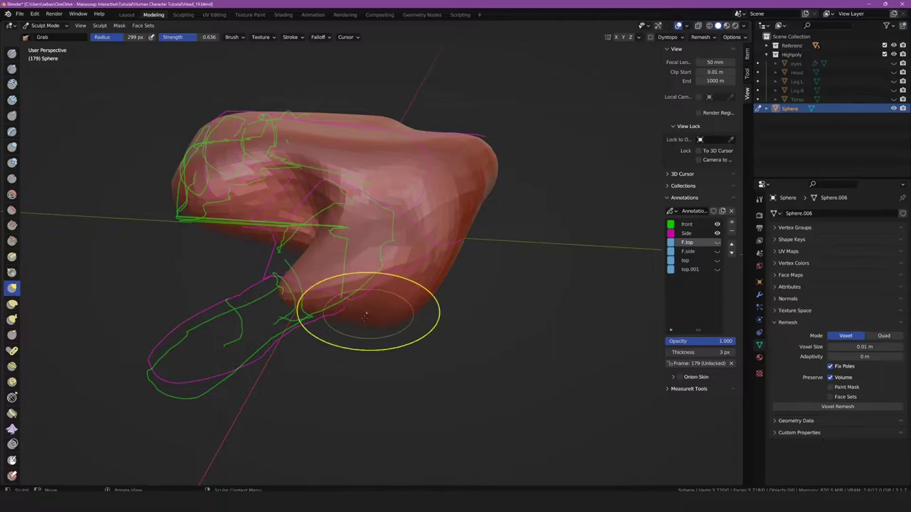
{"action": "middle_click_drag", "start_coordinate": [320, 321], "coordinate": [310, 284], "text": "alt"}
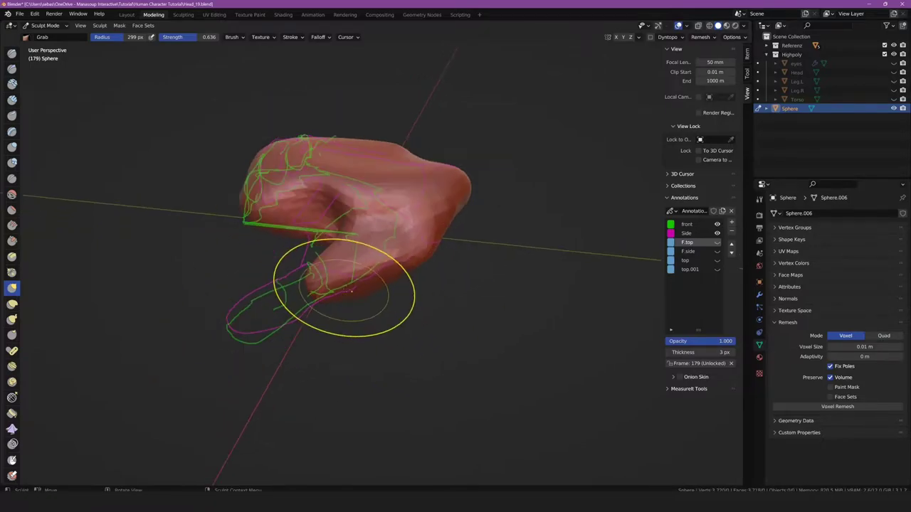
- Enlarge the brush back to 500 px and pull the mesh out toward the lower-left
{"action": "scroll", "coordinate": [309, 284], "scroll_direction": "up", "scroll_amount": 3}
{"action": "scroll", "coordinate": [407, 326], "scroll_direction": "up", "scroll_amount": 3}
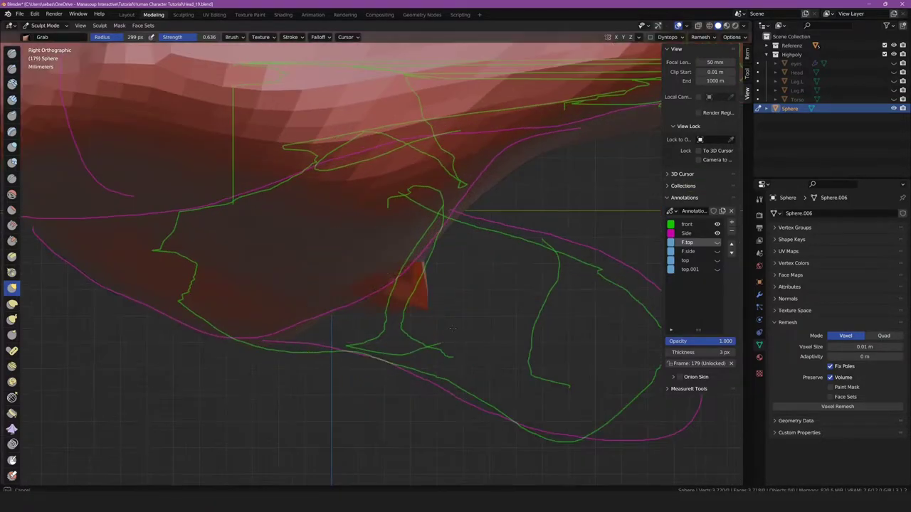
{"action": "key", "text": "f"}
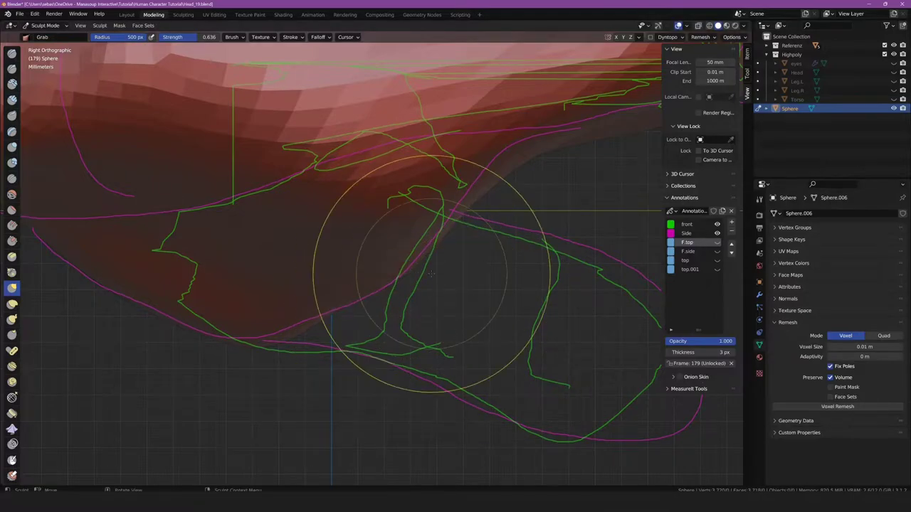
{"action": "scroll", "coordinate": [410, 279], "scroll_direction": "up", "scroll_amount": 4}
{"action": "scroll", "coordinate": [410, 280], "scroll_direction": "down", "scroll_amount": 5}
{"action": "middle_click_drag", "start_coordinate": [410, 280], "coordinate": [406, 275], "text": "alt"}
{"action": "left_click_drag", "start_coordinate": [407, 285], "coordinate": [334, 270]}
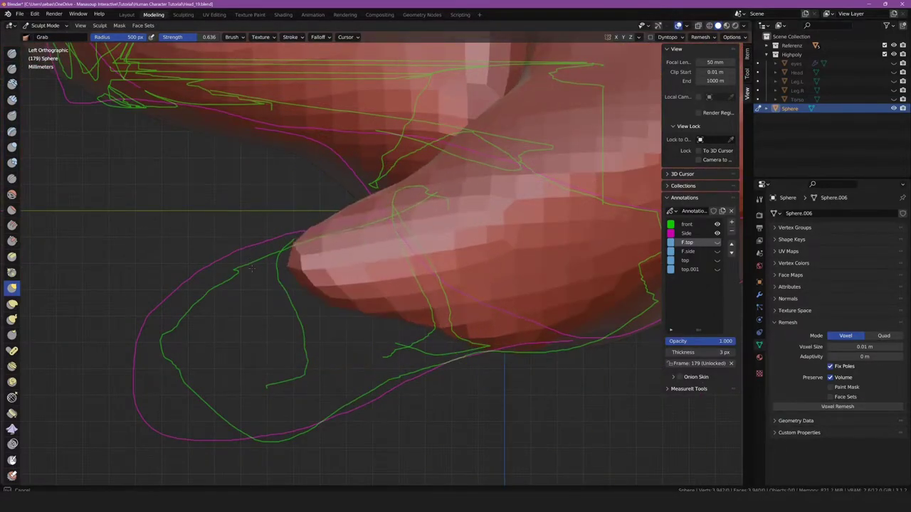
- From top view, round the protrusion into a thumb and show the remaining sketch layers
{"action": "key", "text": "KP_7"}
{"action": "scroll", "coordinate": [387, 366], "scroll_direction": "down", "scroll_amount": 3}
{"action": "scroll", "coordinate": [264, 325], "scroll_direction": "up", "scroll_amount": 3}
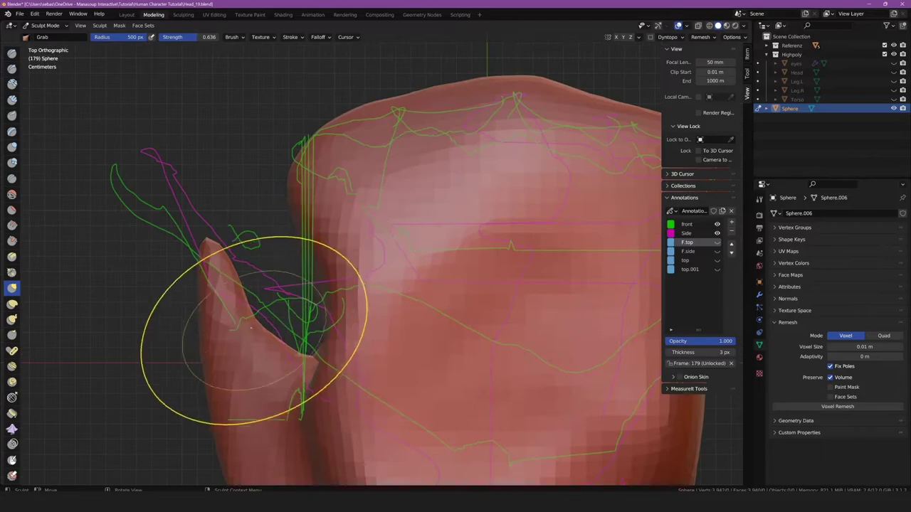
{"action": "left_click_drag", "start_coordinate": [282, 304], "coordinate": [229, 229]}
{"action": "scroll", "coordinate": [229, 229], "scroll_direction": "down", "scroll_amount": 2}
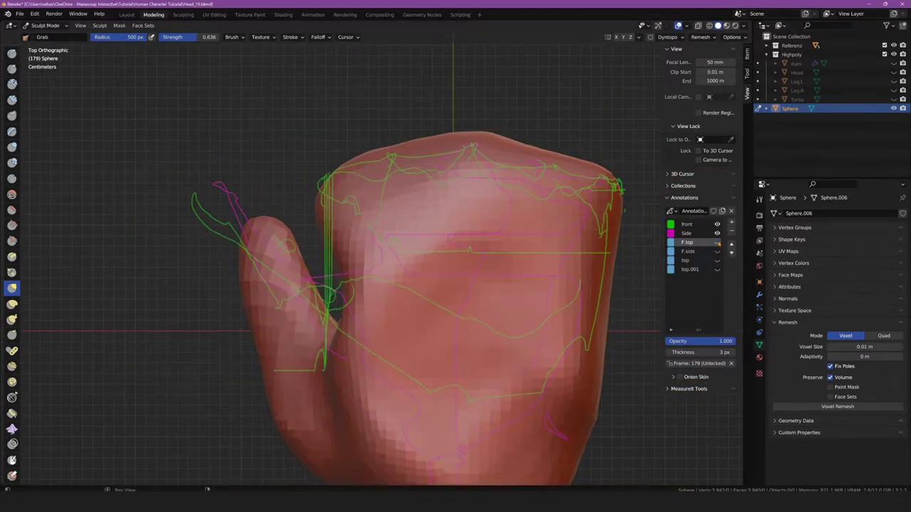
{"action": "left_click_drag", "start_coordinate": [717, 243], "coordinate": [716, 269]}
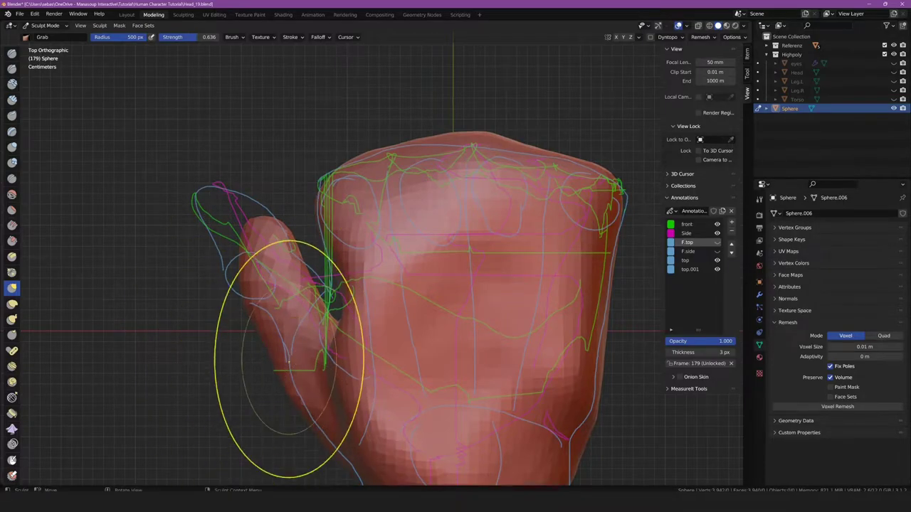
- Stretch the thumb up and left in top view, shrink the brush to 276 px, undo a base bulge
{"action": "mouse_move", "coordinate": [244, 305]}
{"action": "left_mouse_down"}
{"action": "mouse_move", "coordinate": [233, 204]}
{"action": "mouse_move", "coordinate": [277, 219]}
{"action": "left_mouse_up"}
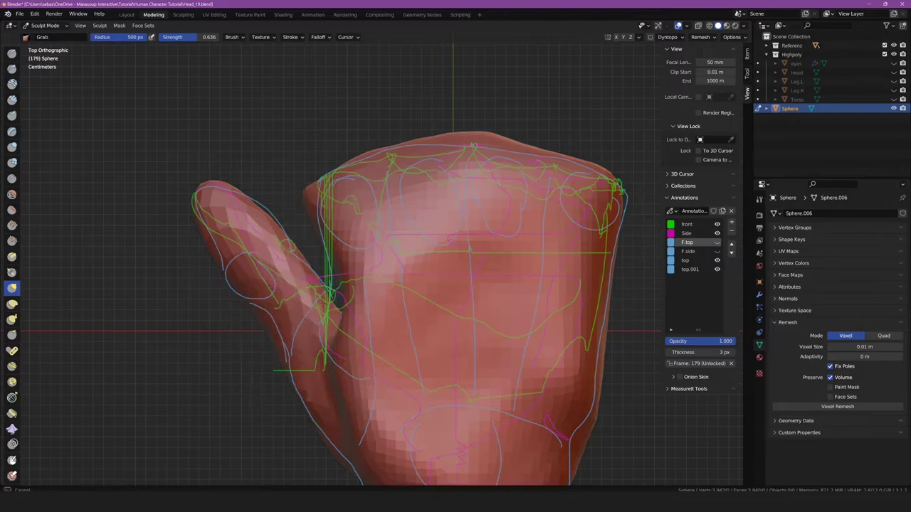
{"action": "left_click_drag", "start_coordinate": [277, 220], "coordinate": [244, 260]}
{"action": "scroll", "coordinate": [319, 358], "scroll_direction": "down", "scroll_amount": 2}
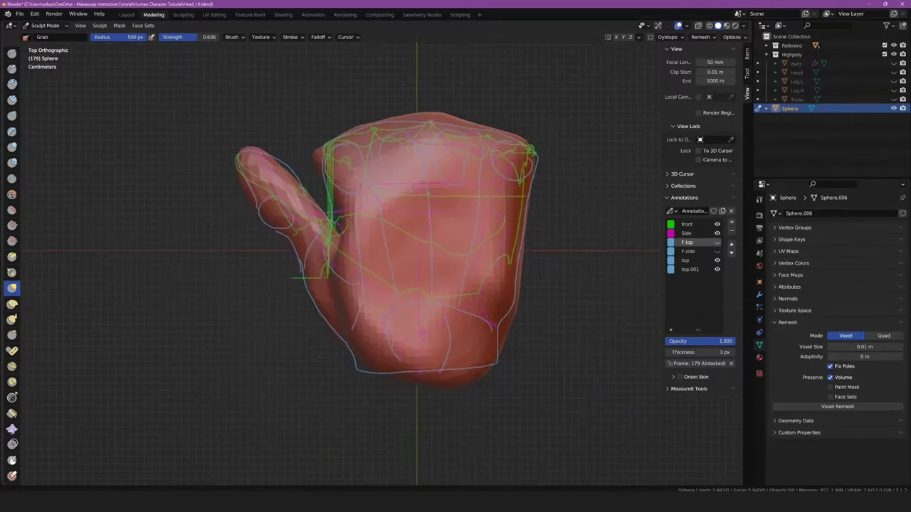
{"action": "key", "text": "f"}
{"action": "left_click", "coordinate": [514, 345]}
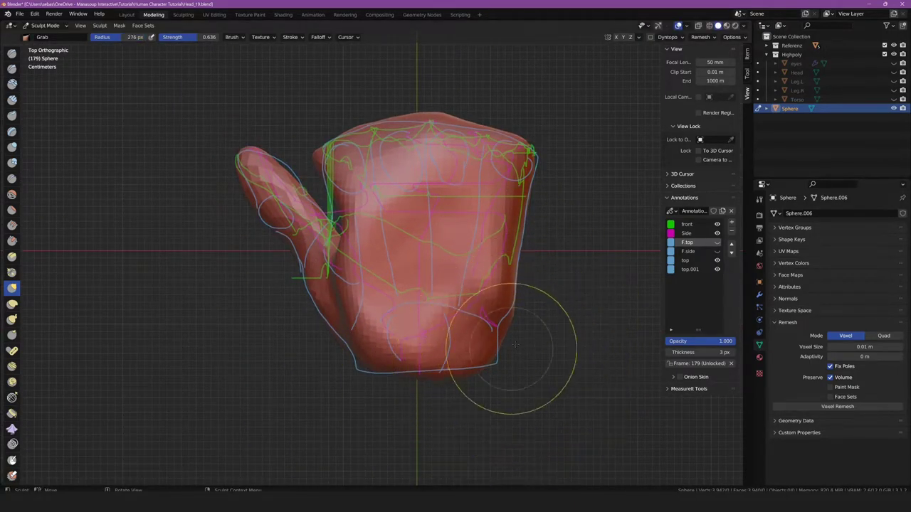
{"action": "key", "text": "ctrl+z"}
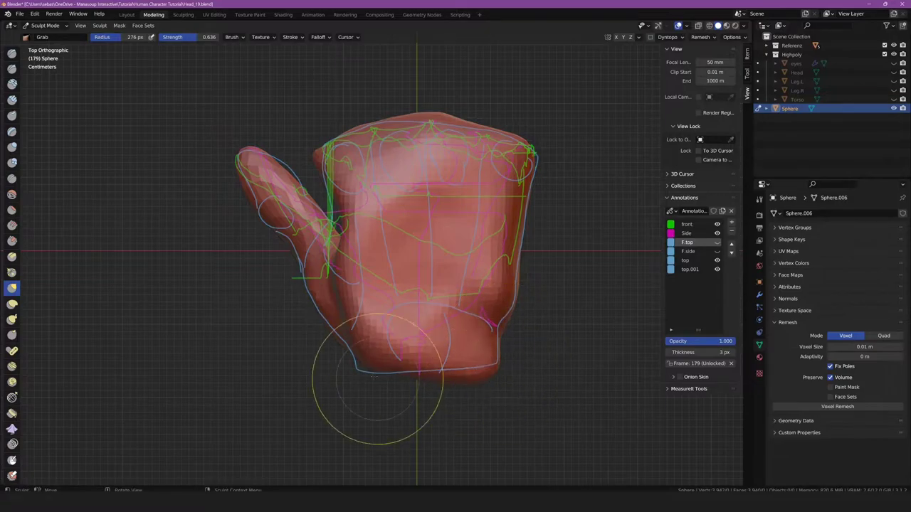
{"action": "scroll", "coordinate": [372, 240], "scroll_direction": "up", "scroll_amount": 3}
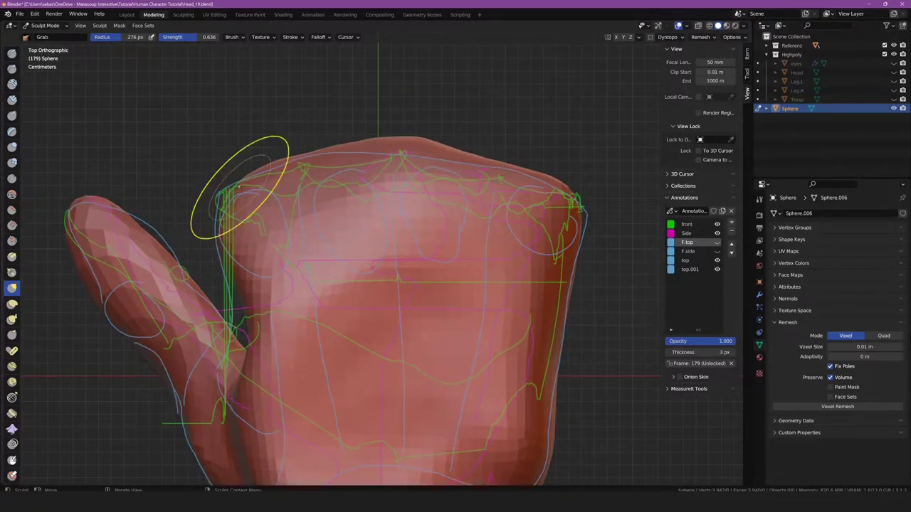
{"action": "scroll", "coordinate": [553, 198], "scroll_direction": "down", "scroll_amount": 3}
- In front view, pull the thumb tip down into the green outline
{"action": "key", "text": "KP_1"}
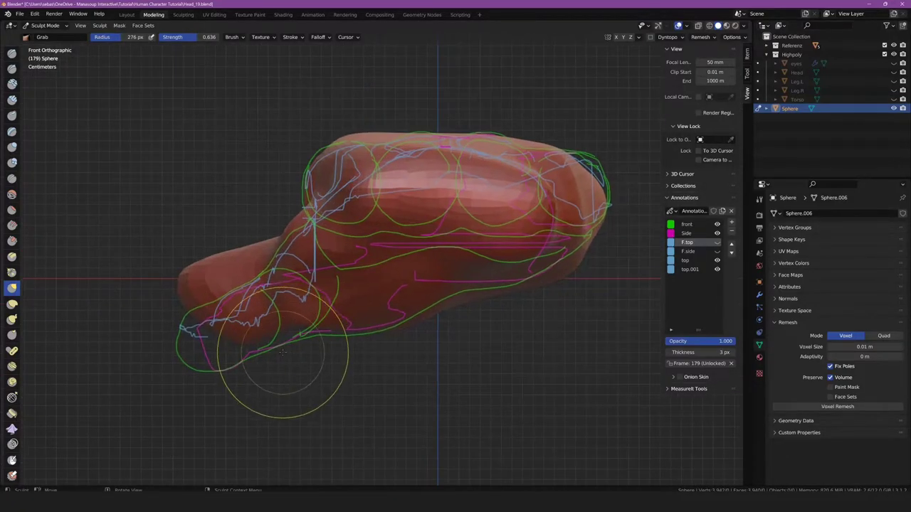
{"action": "left_click_drag", "start_coordinate": [283, 351], "coordinate": [274, 374]}
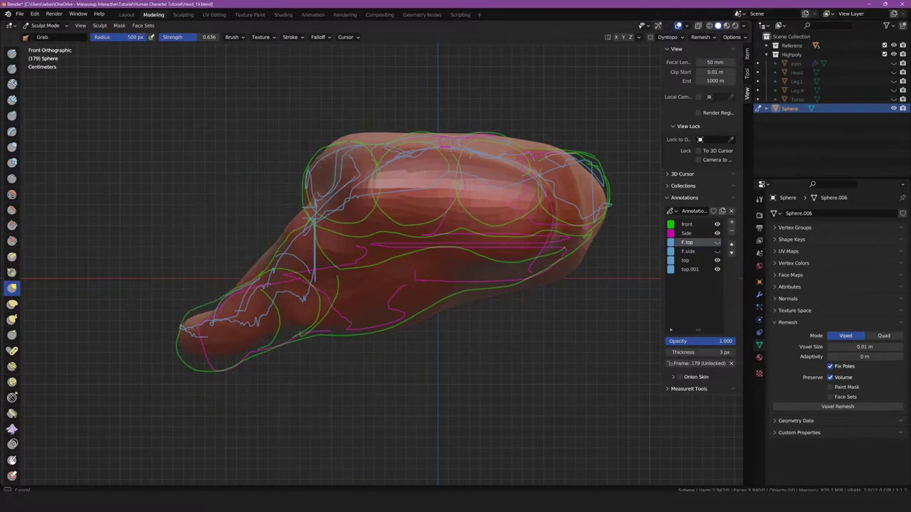
{"action": "key", "text": "x"}
{"action": "middle_click_drag", "start_coordinate": [203, 312], "coordinate": [356, 206]}
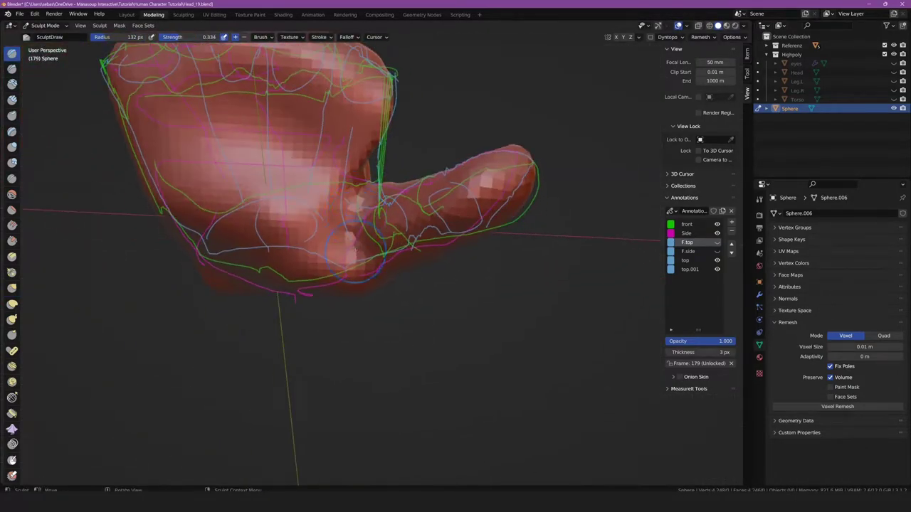
- Paint Draw strokes over the hand's upper middle, right and left lobes, checking from the back view
{"action": "mouse_move", "coordinate": [354, 253]}
{"action": "middle_mouse_down"}
{"action": "mouse_move", "coordinate": [306, 249]}
{"action": "mouse_move", "coordinate": [367, 207]}
{"action": "mouse_move", "coordinate": [392, 163]}
{"action": "middle_mouse_up"}
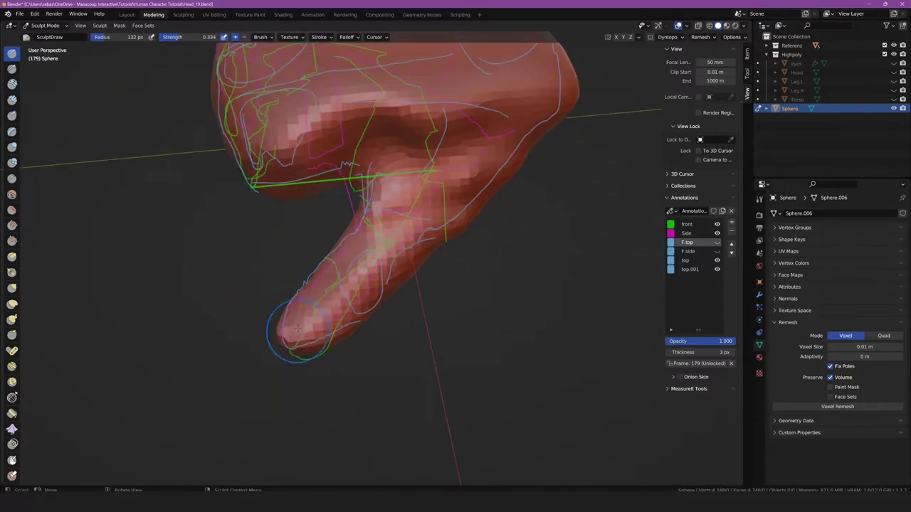
{"action": "mouse_move", "coordinate": [295, 335]}
{"action": "middle_mouse_down"}
{"action": "mouse_move", "coordinate": [388, 347]}
{"action": "mouse_move", "coordinate": [390, 185]}
{"action": "middle_mouse_up"}
{"action": "scroll", "coordinate": [390, 185], "scroll_direction": "up", "scroll_amount": 5}
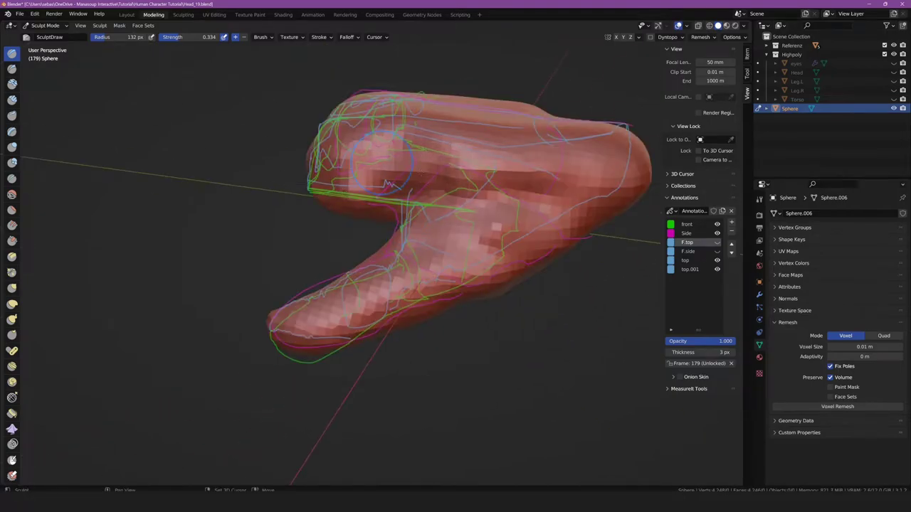
{"action": "mouse_move", "coordinate": [382, 162]}
{"action": "left_mouse_down"}
{"action": "mouse_move", "coordinate": [355, 194]}
{"action": "mouse_move", "coordinate": [498, 213]}
{"action": "left_mouse_up"}
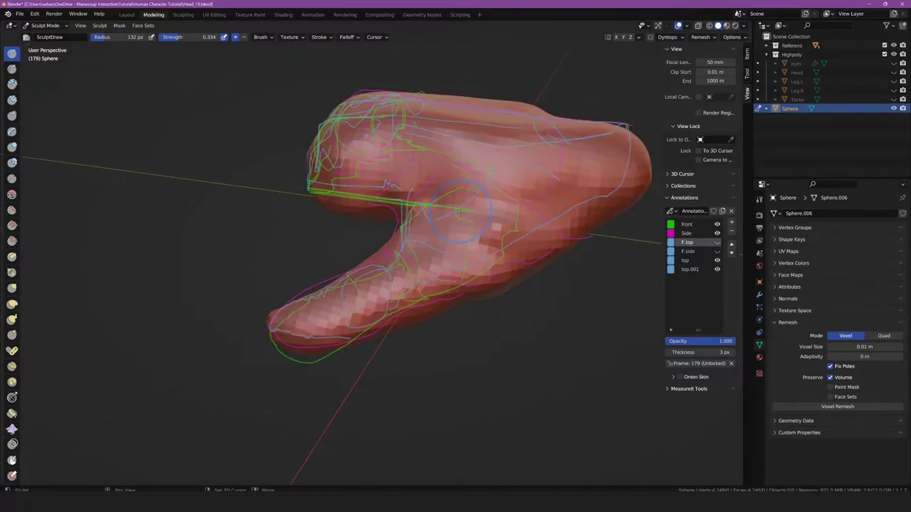
{"action": "mouse_move", "coordinate": [498, 213]}
{"action": "middle_mouse_down"}
{"action": "mouse_move", "coordinate": [385, 203]}
{"action": "mouse_move", "coordinate": [401, 175]}
{"action": "middle_mouse_up"}
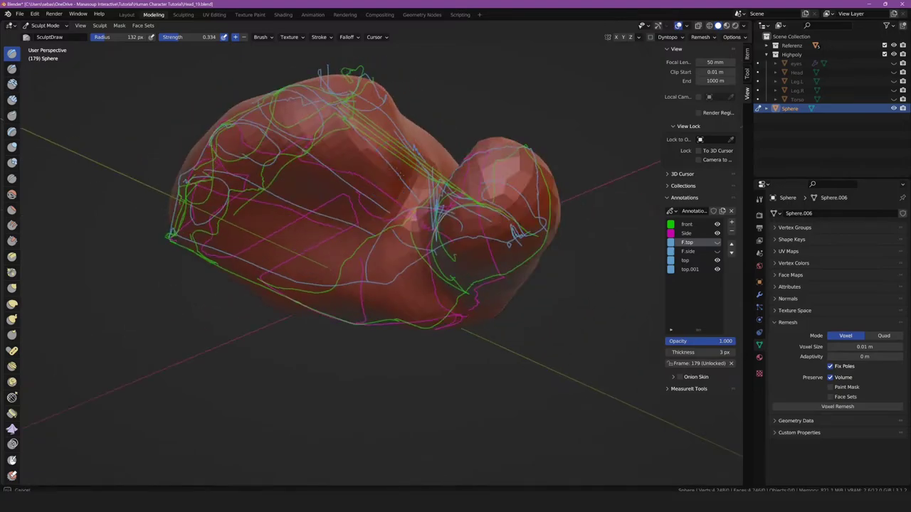
{"action": "key", "text": "ctrl+KP_1"}
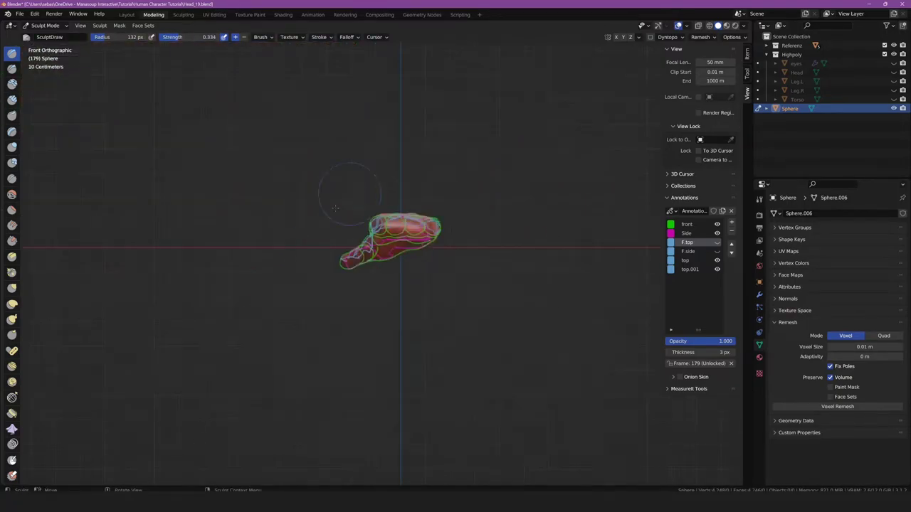
{"action": "left_click_drag", "start_coordinate": [282, 219], "coordinate": [314, 221]}
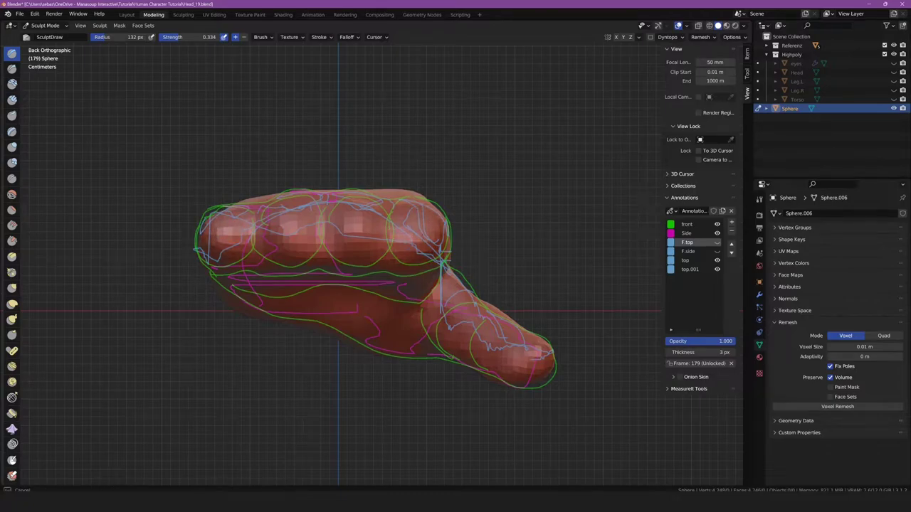
{"action": "key", "text": "KP_Decimal"}
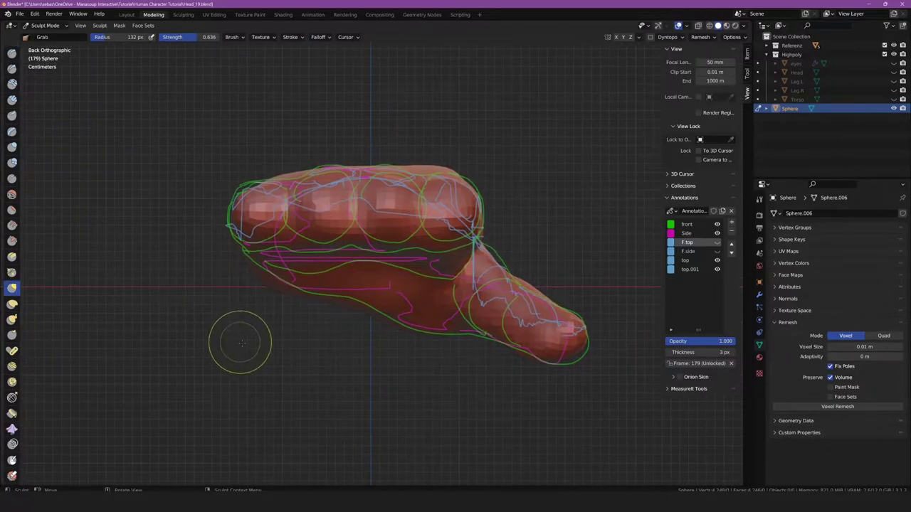
- Set the Grab radius to 400 px and orbit around the thumb to a top-down view
{"action": "type", "text": "f400"}
{"action": "key", "text": "Return"}
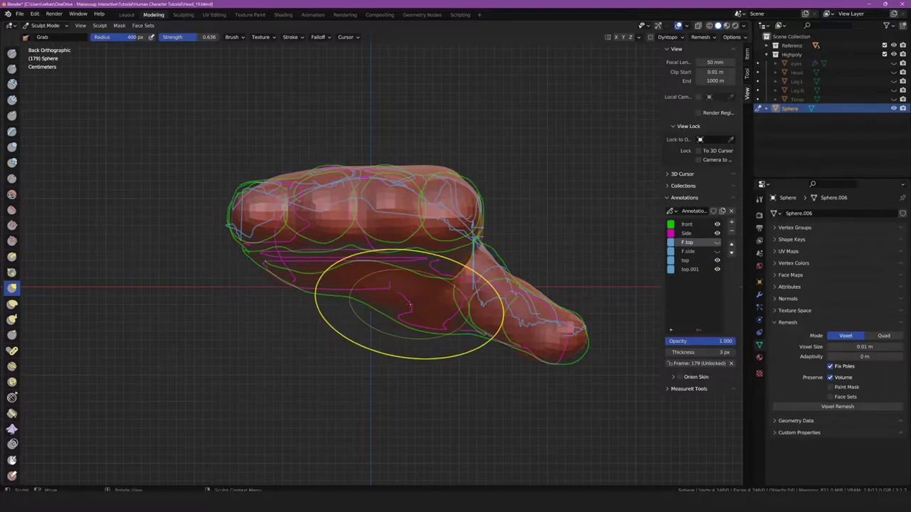
{"action": "scroll", "coordinate": [374, 285], "scroll_direction": "up", "scroll_amount": 1}
{"action": "middle_click_drag", "start_coordinate": [362, 265], "coordinate": [331, 274], "text": "alt"}
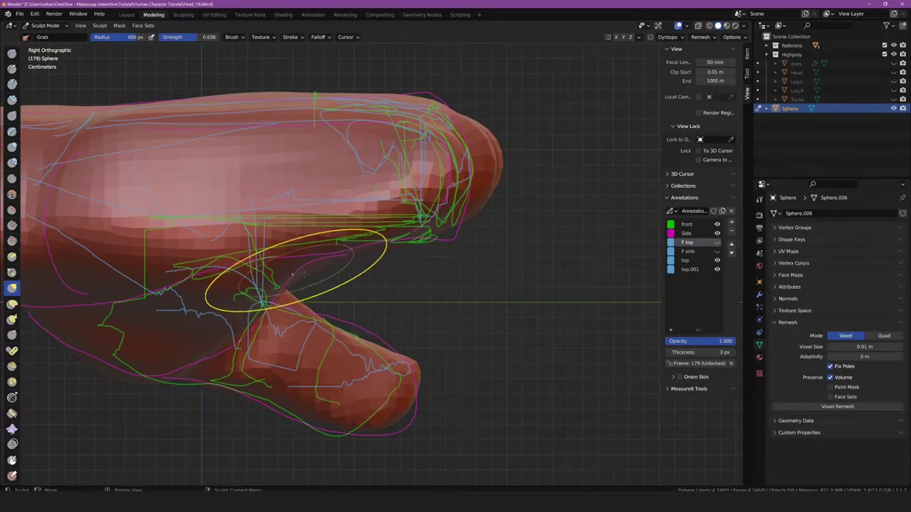
{"action": "middle_click_drag", "start_coordinate": [179, 346], "coordinate": [287, 308], "text": "shift"}
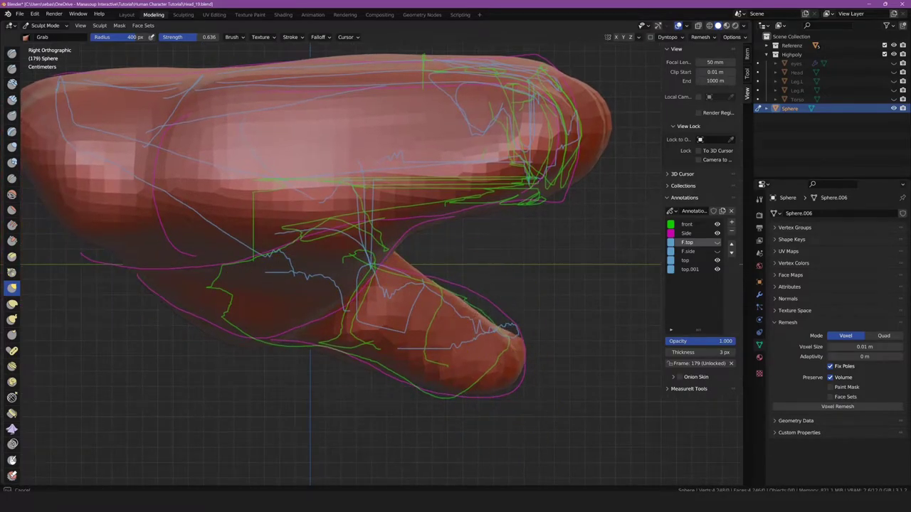
{"action": "mouse_move", "coordinate": [366, 315]}
{"action": "middle_mouse_down"}
{"action": "mouse_move", "coordinate": [462, 326]}
{"action": "mouse_move", "coordinate": [359, 346]}
{"action": "mouse_move", "coordinate": [491, 299]}
{"action": "mouse_move", "coordinate": [339, 295]}
{"action": "middle_mouse_up"}
{"action": "scroll", "coordinate": [339, 295], "scroll_direction": "up", "scroll_amount": 4}
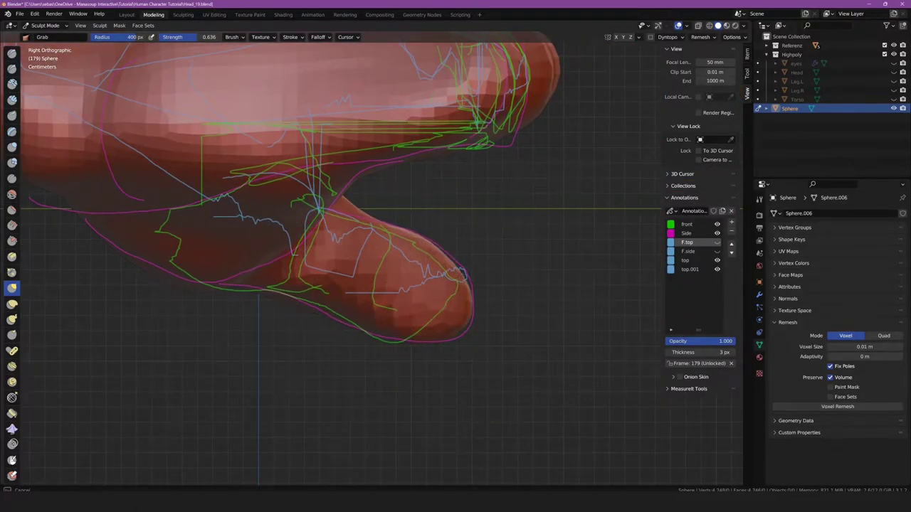
{"action": "middle_click_drag", "start_coordinate": [176, 290], "coordinate": [178, 370], "text": "alt"}
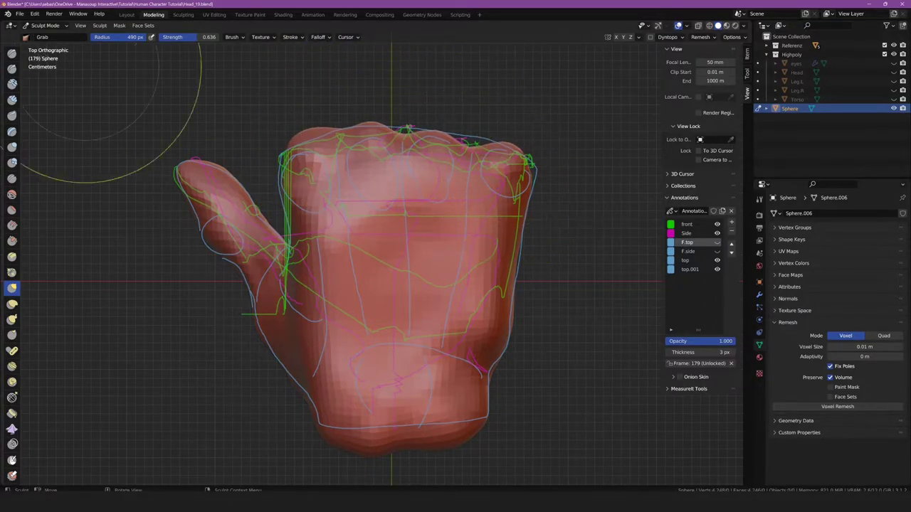
{"action": "key", "text": "x"}
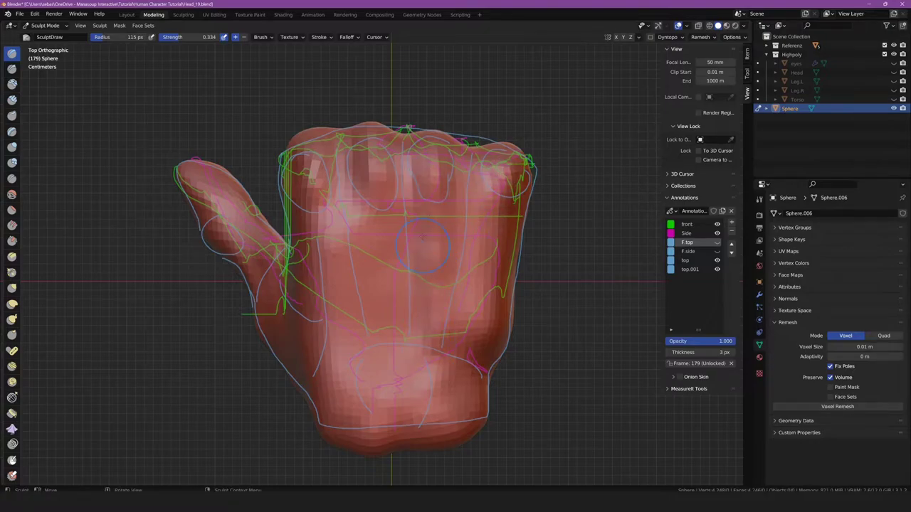
- Carve finger ridges down the hand, bulge the lower palm, and set the radius to 500 px
{"action": "left_click_drag", "start_coordinate": [373, 189], "coordinate": [392, 395]}
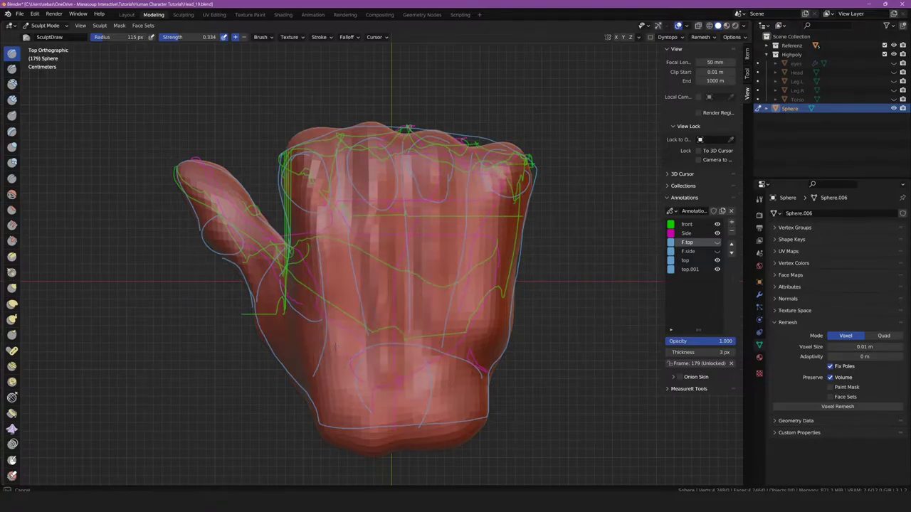
{"action": "left_click_drag", "start_coordinate": [349, 335], "coordinate": [370, 405]}
{"action": "left_click", "coordinate": [480, 310]}
{"action": "key", "text": "f"}
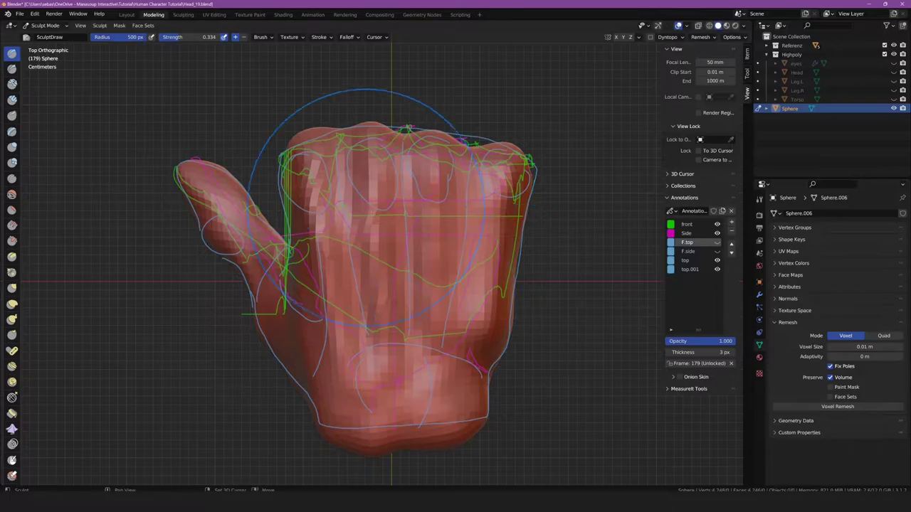
{"action": "left_click", "coordinate": [477, 325]}
- Switch to the Grab brush and orbit the hand from side and front views
{"action": "key", "text": "KP_3"}
{"action": "middle_click_drag", "start_coordinate": [472, 355], "coordinate": [255, 326], "text": "shift"}
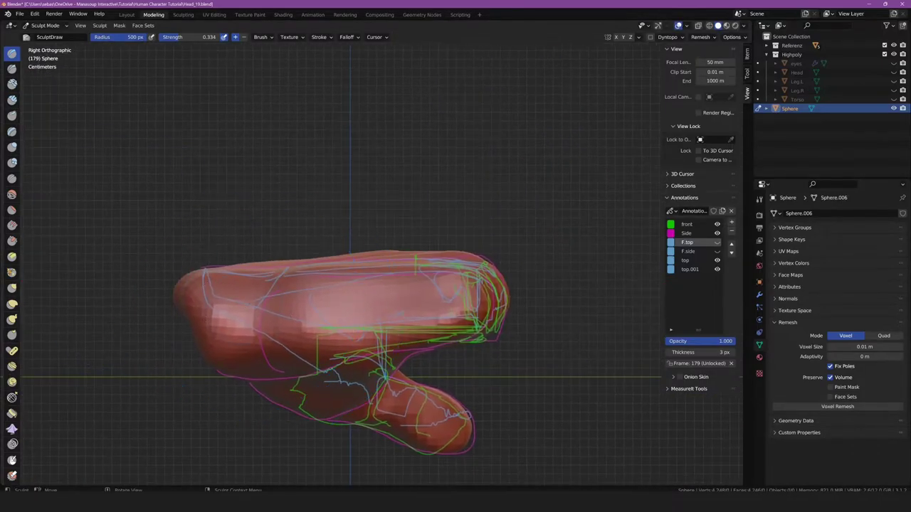
{"action": "key", "text": "g"}
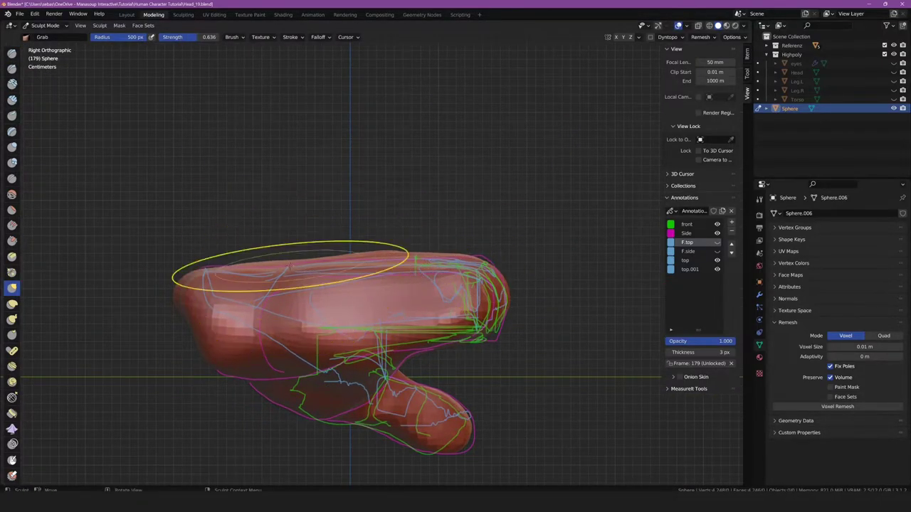
{"action": "key", "text": "KP_1"}
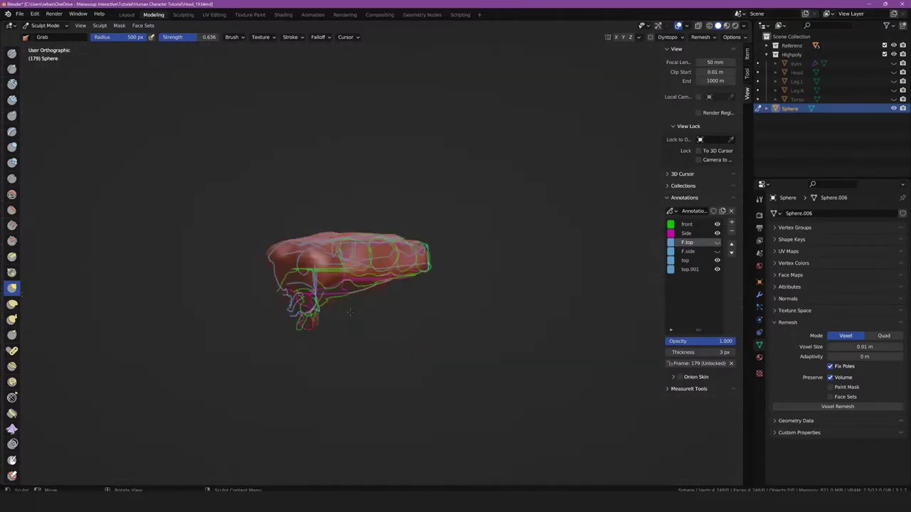
{"action": "middle_click_drag", "start_coordinate": [275, 315], "coordinate": [295, 285]}
{"action": "mouse_move", "coordinate": [291, 321]}
{"action": "middle_mouse_down"}
{"action": "mouse_move", "coordinate": [237, 410]}
{"action": "mouse_move", "coordinate": [313, 233]}
{"action": "mouse_move", "coordinate": [477, 234]}
{"action": "mouse_move", "coordinate": [314, 210]}
{"action": "mouse_move", "coordinate": [317, 178]}
{"action": "middle_mouse_up"}
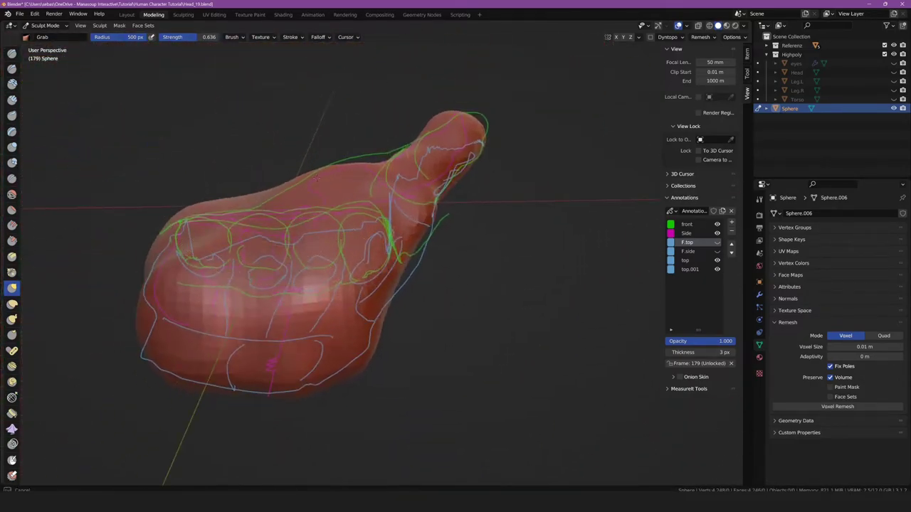
{"action": "middle_click_drag", "start_coordinate": [316, 178], "coordinate": [315, 214]}
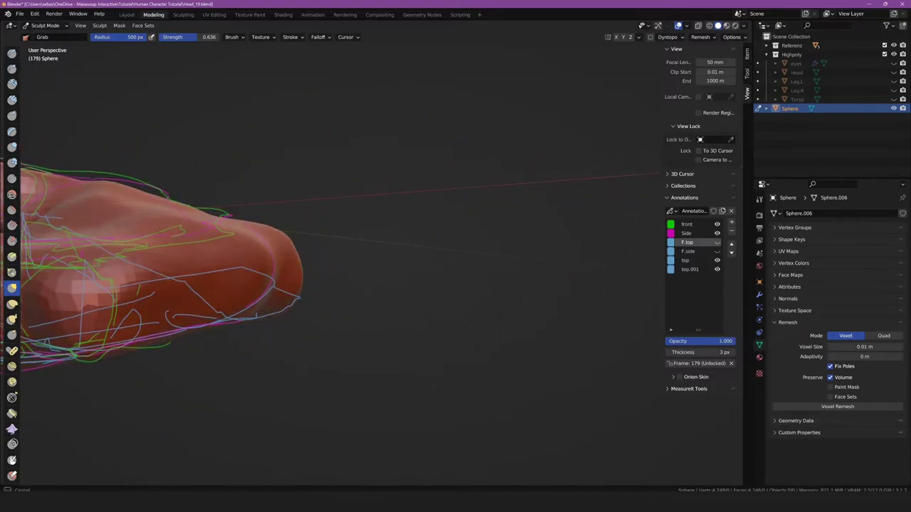
{"action": "mouse_move", "coordinate": [217, 243]}
{"action": "middle_mouse_down"}
{"action": "mouse_move", "coordinate": [220, 311]}
{"action": "mouse_move", "coordinate": [512, 252]}
{"action": "middle_mouse_up"}
- Hide the top and top.001 annotation layers while orbiting around the hand
{"action": "left_click", "coordinate": [717, 259]}
{"action": "left_click", "coordinate": [717, 269]}
{"action": "mouse_move", "coordinate": [456, 270]}
{"action": "middle_mouse_down"}
{"action": "mouse_move", "coordinate": [283, 237]}
{"action": "mouse_move", "coordinate": [230, 196]}
{"action": "middle_mouse_up"}
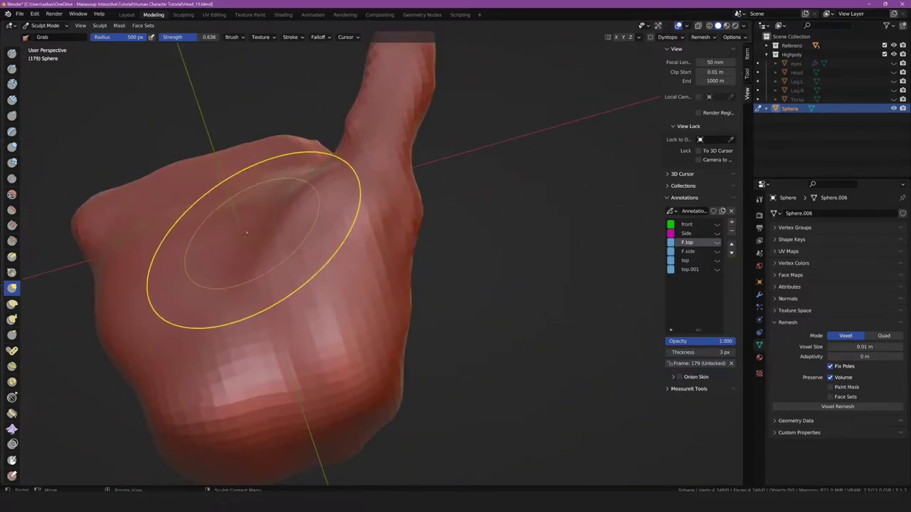
- Switch to the bottom view of the hand and zoom in
{"action": "key", "text": "ctrl+KP_7"}
{"action": "scroll", "coordinate": [387, 254], "scroll_direction": "down", "scroll_amount": 5}
{"action": "scroll", "coordinate": [350, 264], "scroll_direction": "up", "scroll_amount": 1}
{"action": "scroll", "coordinate": [413, 312], "scroll_direction": "up", "scroll_amount": 3}
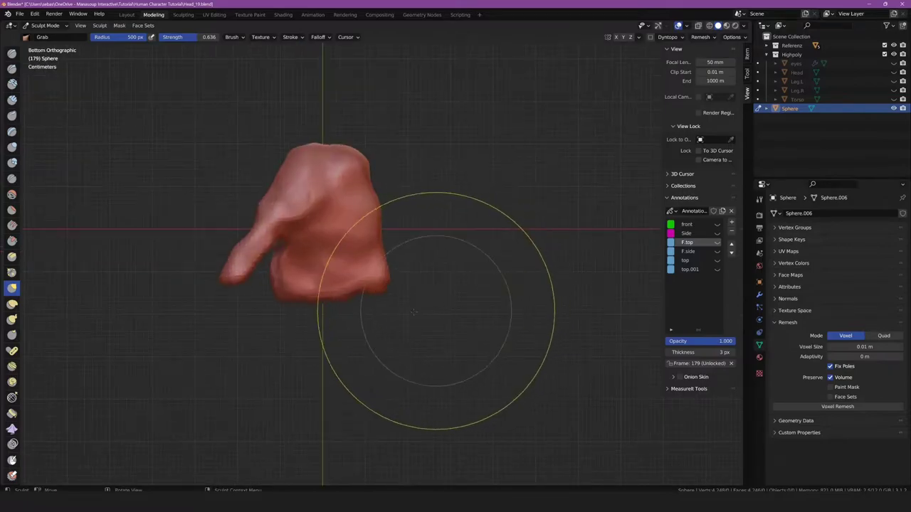
{"action": "scroll", "coordinate": [414, 312], "scroll_direction": "up", "scroll_amount": 3}
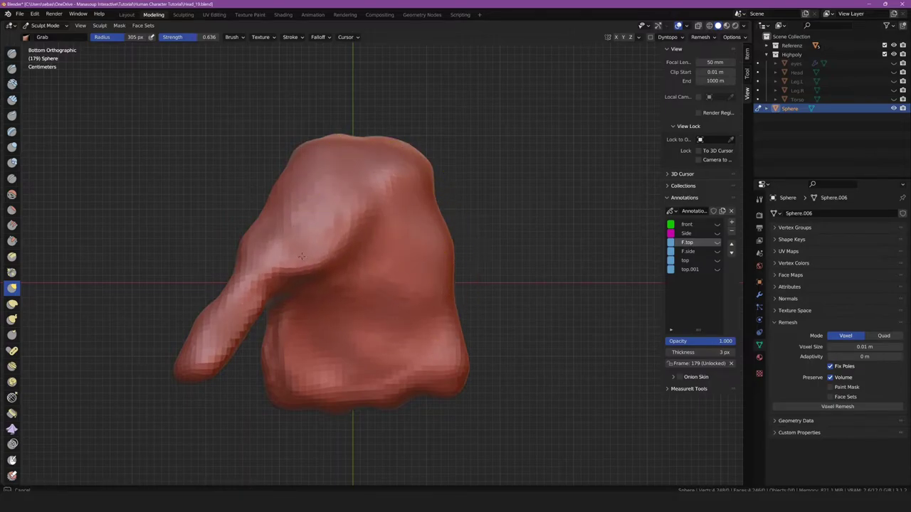
- Orbit into perspective to inspect the finger and the hand's overall shape
{"action": "mouse_move", "coordinate": [330, 263]}
{"action": "middle_mouse_down"}
{"action": "mouse_move", "coordinate": [386, 285]}
{"action": "mouse_move", "coordinate": [365, 213]}
{"action": "mouse_move", "coordinate": [285, 254]}
{"action": "mouse_move", "coordinate": [345, 232]}
{"action": "mouse_move", "coordinate": [376, 264]}
{"action": "middle_mouse_up"}
{"action": "scroll", "coordinate": [386, 284], "scroll_direction": "up", "scroll_amount": 5}
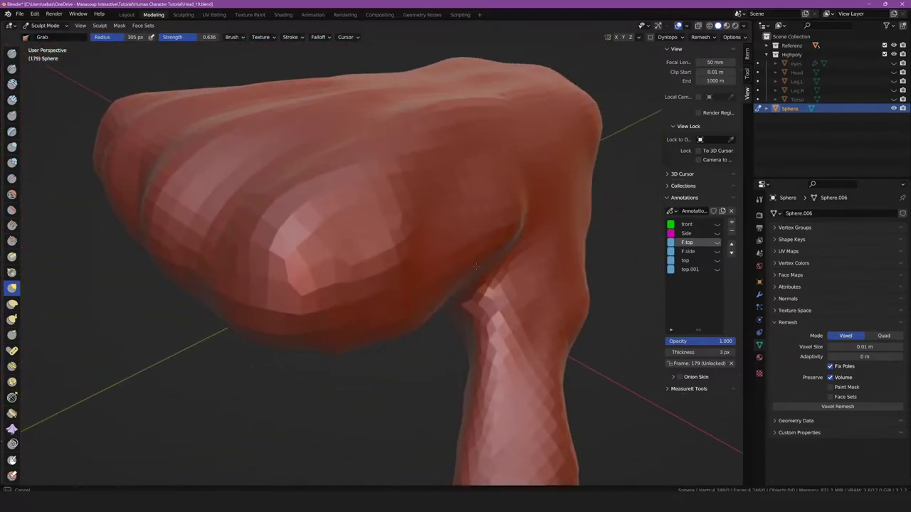
{"action": "middle_click_drag", "start_coordinate": [476, 267], "coordinate": [349, 259]}
{"action": "scroll", "coordinate": [349, 258], "scroll_direction": "down", "scroll_amount": 5}
{"action": "scroll", "coordinate": [365, 292], "scroll_direction": "up", "scroll_amount": 5}
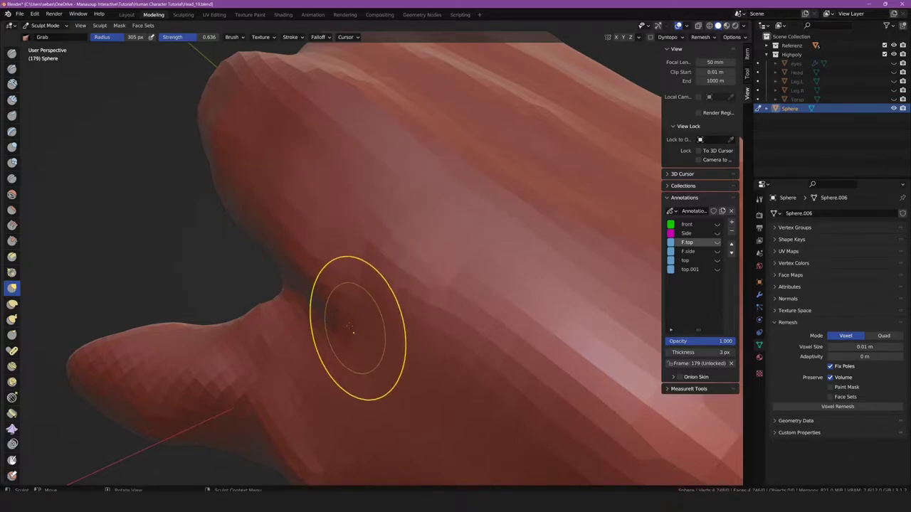
{"action": "mouse_move", "coordinate": [377, 352]}
{"action": "middle_mouse_down"}
{"action": "mouse_move", "coordinate": [336, 356]}
{"action": "mouse_move", "coordinate": [295, 325]}
{"action": "middle_mouse_up"}
{"action": "scroll", "coordinate": [336, 356], "scroll_direction": "down", "scroll_amount": 5}
{"action": "scroll", "coordinate": [305, 340], "scroll_direction": "up", "scroll_amount": 2}
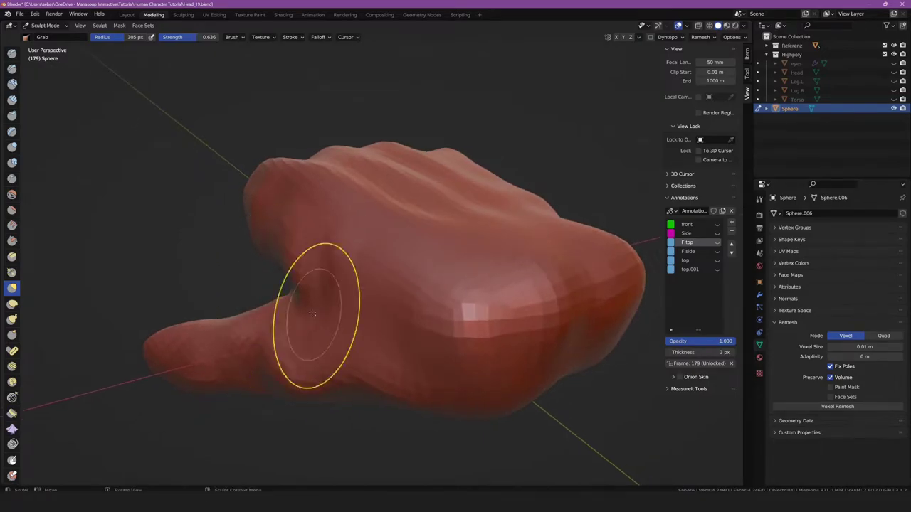
- Orbit and zoom to see the whole hand from new angles
{"action": "mouse_move", "coordinate": [312, 313]}
{"action": "middle_mouse_down"}
{"action": "mouse_move", "coordinate": [356, 285]}
{"action": "mouse_move", "coordinate": [240, 325]}
{"action": "mouse_move", "coordinate": [333, 335]}
{"action": "mouse_move", "coordinate": [358, 354]}
{"action": "mouse_move", "coordinate": [279, 302]}
{"action": "mouse_move", "coordinate": [263, 360]}
{"action": "middle_mouse_up"}
{"action": "scroll", "coordinate": [345, 342], "scroll_direction": "down", "scroll_amount": 3}
{"action": "scroll", "coordinate": [278, 301], "scroll_direction": "up", "scroll_amount": 5}
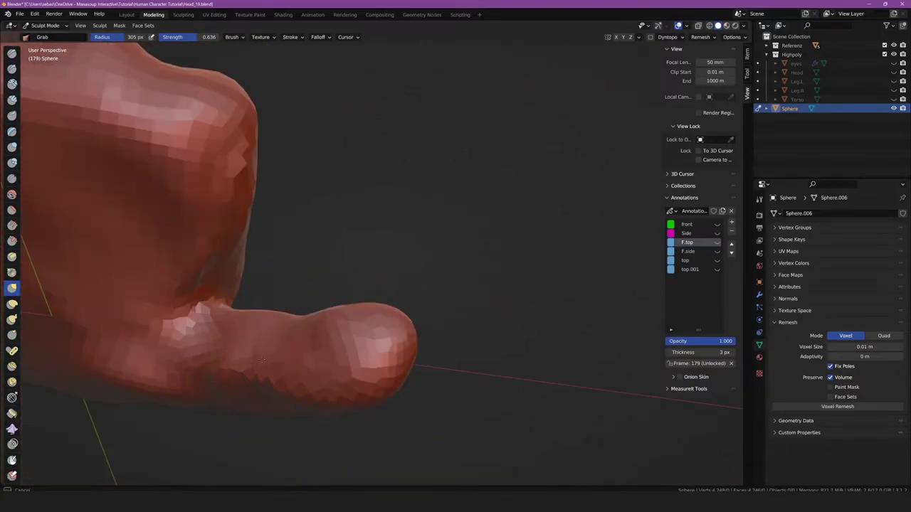
{"action": "scroll", "coordinate": [251, 369], "scroll_direction": "down", "scroll_amount": 5}
{"action": "scroll", "coordinate": [305, 356], "scroll_direction": "up", "scroll_amount": 6}
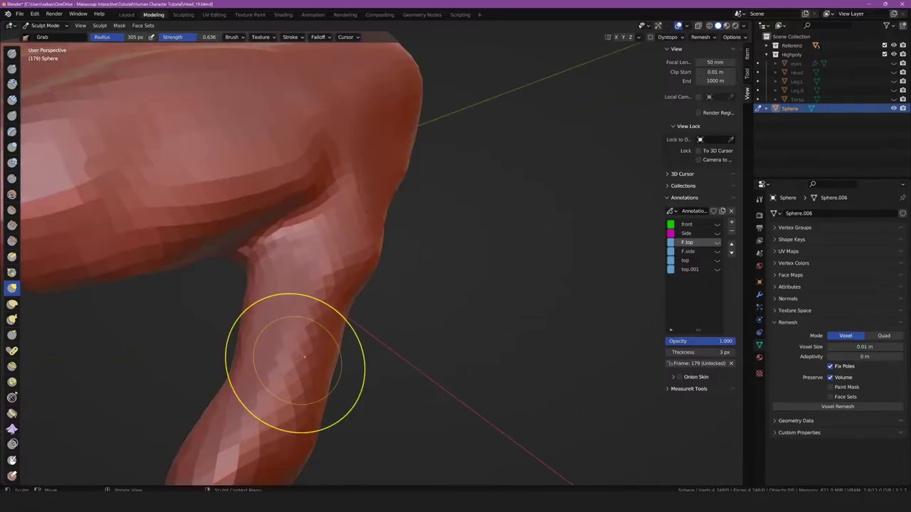
{"action": "scroll", "coordinate": [306, 355], "scroll_direction": "down", "scroll_amount": 4}
{"action": "mouse_move", "coordinate": [306, 356]}
{"action": "middle_mouse_down"}
{"action": "mouse_move", "coordinate": [274, 347]}
{"action": "mouse_move", "coordinate": [297, 246]}
{"action": "middle_mouse_up"}
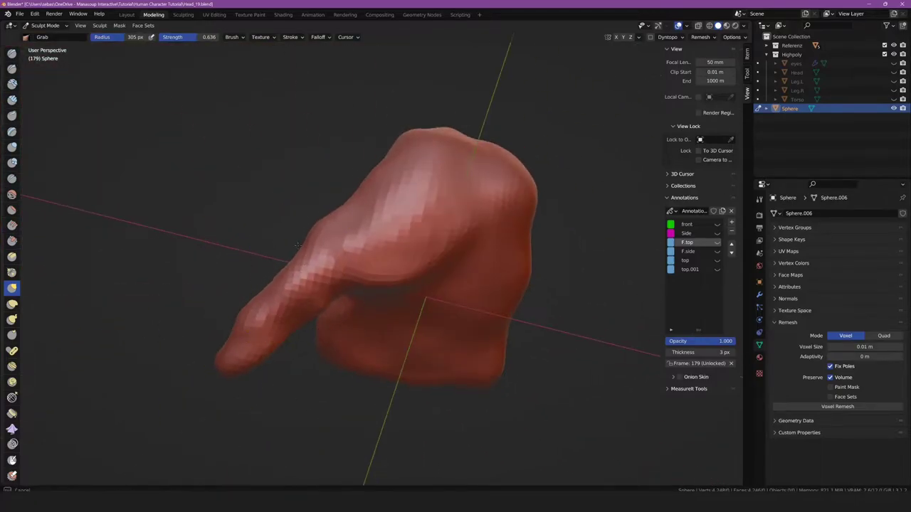
- Pull the thumb region up into shape with the Grab brush, then view it from below
{"action": "left_click_drag", "start_coordinate": [288, 264], "coordinate": [348, 186]}
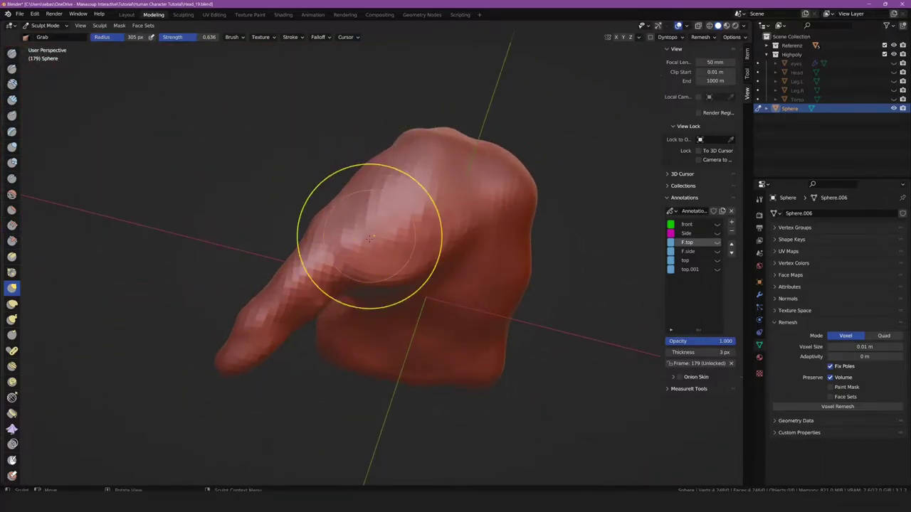
{"action": "mouse_move", "coordinate": [369, 239]}
{"action": "middle_mouse_down"}
{"action": "mouse_move", "coordinate": [417, 285]}
{"action": "mouse_move", "coordinate": [391, 271]}
{"action": "mouse_move", "coordinate": [446, 271]}
{"action": "mouse_move", "coordinate": [337, 395]}
{"action": "mouse_move", "coordinate": [371, 322]}
{"action": "mouse_move", "coordinate": [407, 321]}
{"action": "middle_mouse_up"}
{"action": "scroll", "coordinate": [372, 322], "scroll_direction": "down", "scroll_amount": 8}
{"action": "scroll", "coordinate": [407, 321], "scroll_direction": "up", "scroll_amount": 5}
{"action": "scroll", "coordinate": [427, 316], "scroll_direction": "up", "scroll_amount": 3}
{"action": "scroll", "coordinate": [458, 321], "scroll_direction": "down", "scroll_amount": 4}
{"action": "scroll", "coordinate": [453, 318], "scroll_direction": "up", "scroll_amount": 3}
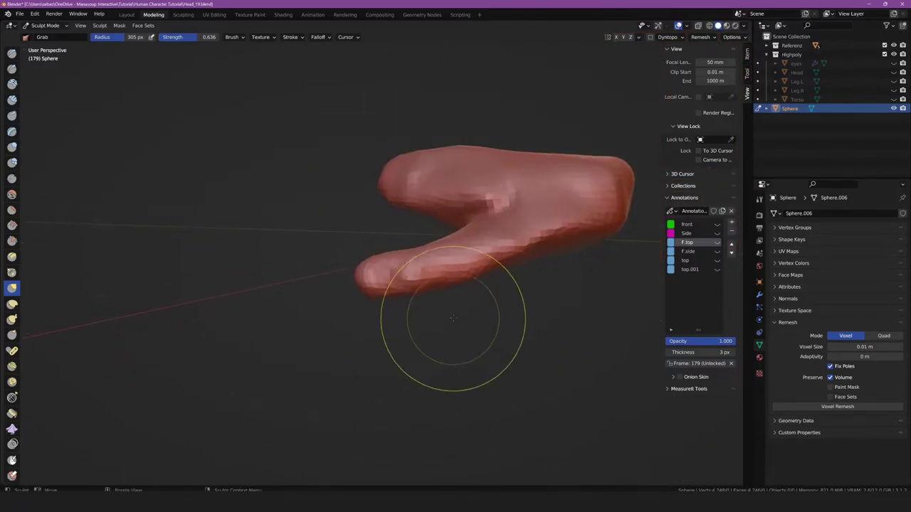
- Enlarge the Grab brush radius to 389 px
{"action": "key", "text": "f"}
{"action": "left_click", "coordinate": [449, 275]}
{"action": "mouse_move", "coordinate": [443, 263]}
{"action": "middle_mouse_down"}
{"action": "mouse_move", "coordinate": [484, 336]}
{"action": "mouse_move", "coordinate": [453, 227]}
{"action": "mouse_move", "coordinate": [475, 269]}
{"action": "middle_mouse_up"}
{"action": "scroll", "coordinate": [484, 335], "scroll_direction": "up", "scroll_amount": 5}
{"action": "scroll", "coordinate": [453, 227], "scroll_direction": "down", "scroll_amount": 5}
- Shrink the Grab brush radius to 213 px and orbit around the hand
{"action": "key", "text": "f"}
{"action": "mouse_move", "coordinate": [463, 335]}
{"action": "middle_mouse_down"}
{"action": "mouse_move", "coordinate": [477, 325]}
{"action": "mouse_move", "coordinate": [458, 266]}
{"action": "middle_mouse_up"}
{"action": "left_click", "coordinate": [470, 313]}
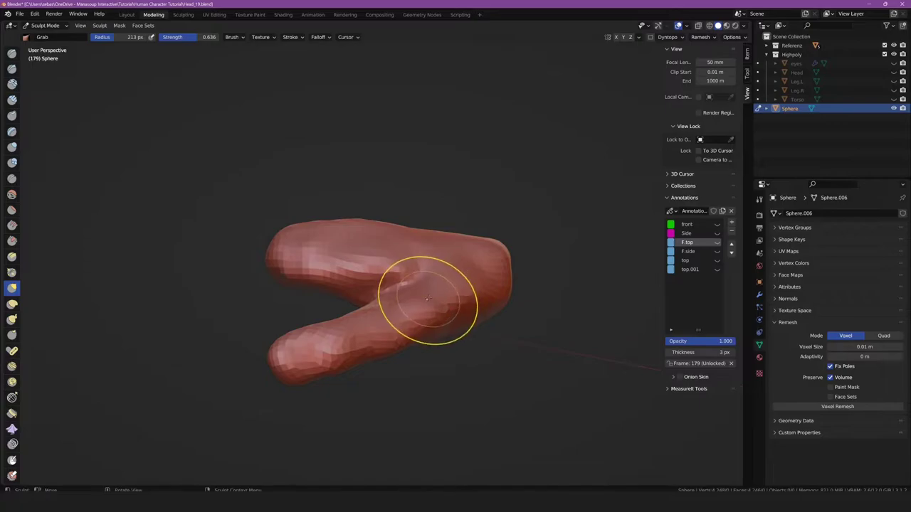
{"action": "mouse_move", "coordinate": [427, 299]}
{"action": "middle_mouse_down"}
{"action": "mouse_move", "coordinate": [452, 361]}
{"action": "mouse_move", "coordinate": [345, 289]}
{"action": "mouse_move", "coordinate": [504, 368]}
{"action": "middle_mouse_up"}
{"action": "mouse_move", "coordinate": [542, 339]}
{"action": "middle_mouse_down"}
{"action": "mouse_move", "coordinate": [538, 372]}
{"action": "mouse_move", "coordinate": [504, 417]}
{"action": "middle_mouse_up"}
{"action": "scroll", "coordinate": [452, 376], "scroll_direction": "down", "scroll_amount": 3}
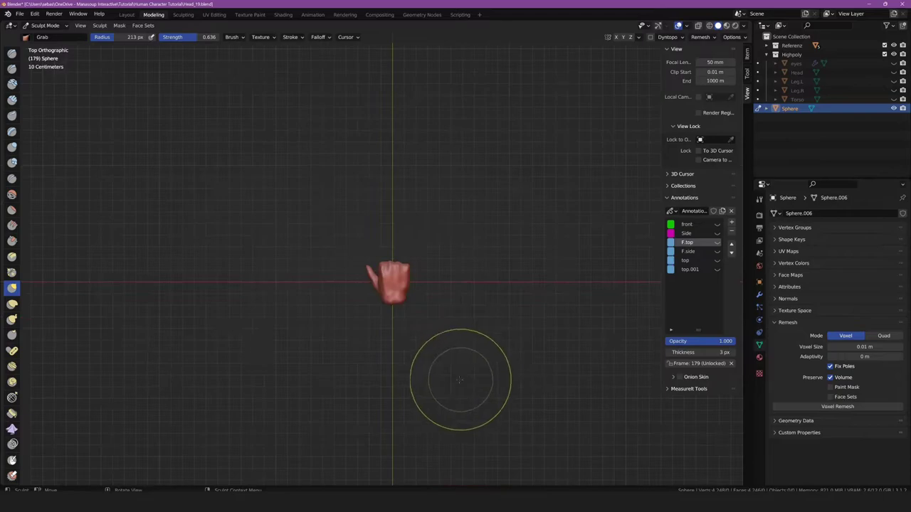
{"action": "scroll", "coordinate": [396, 356], "scroll_direction": "up", "scroll_amount": 2}
{"action": "scroll", "coordinate": [400, 308], "scroll_direction": "up", "scroll_amount": 2}
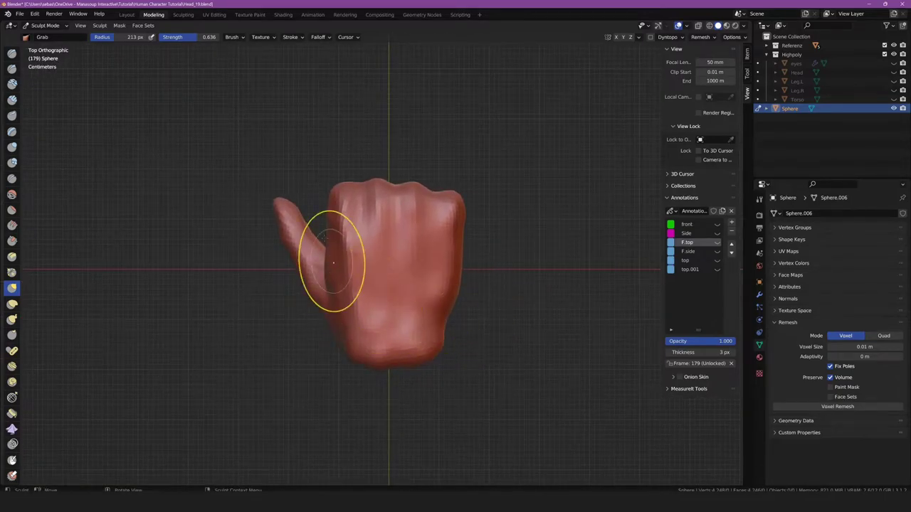
- Undo the dent on the thumb and show the green front reference sketch
{"action": "key", "text": "ctrl+z"}
{"action": "key", "text": "ctrl+KP_3"}
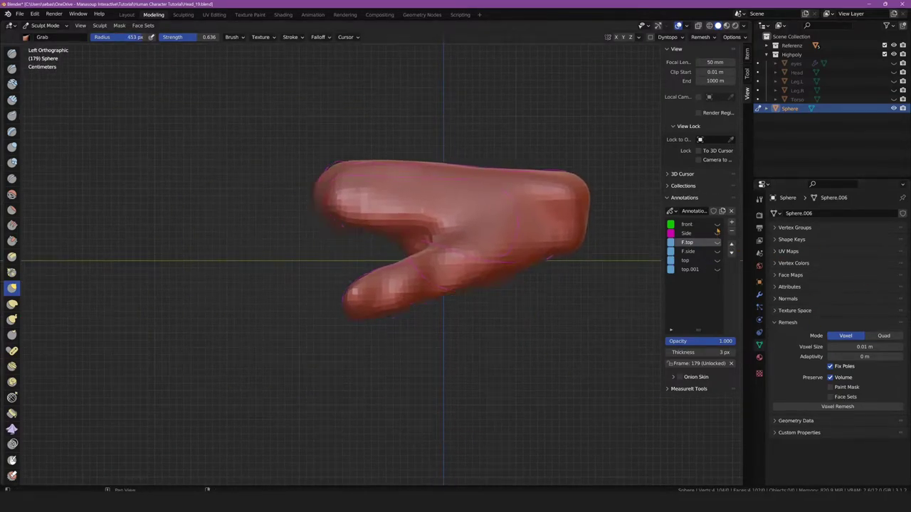
{"action": "left_click", "coordinate": [717, 224]}
{"action": "middle_click_drag", "start_coordinate": [325, 264], "coordinate": [234, 326], "text": "alt"}
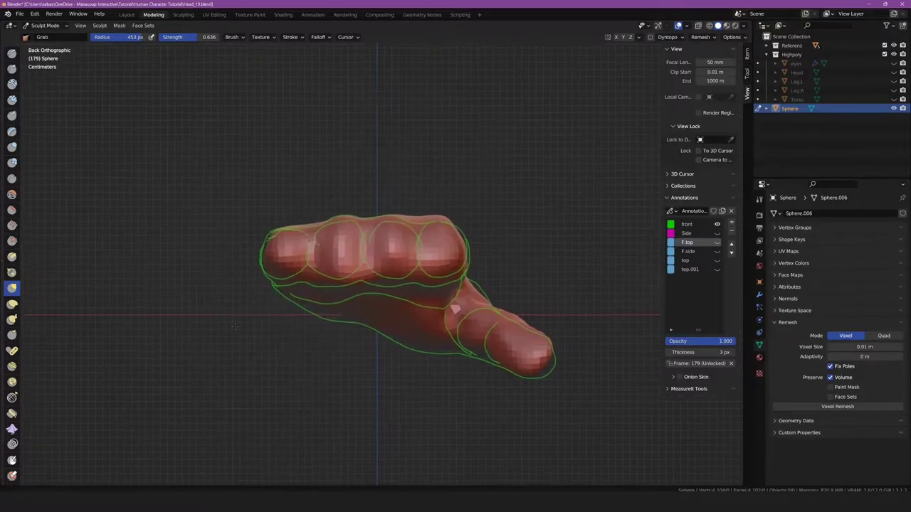
- Bulge the rightmost and middle knuckles outward to the sketch, with a 241 px brush
{"action": "scroll", "coordinate": [235, 326], "scroll_direction": "up", "scroll_amount": 5}
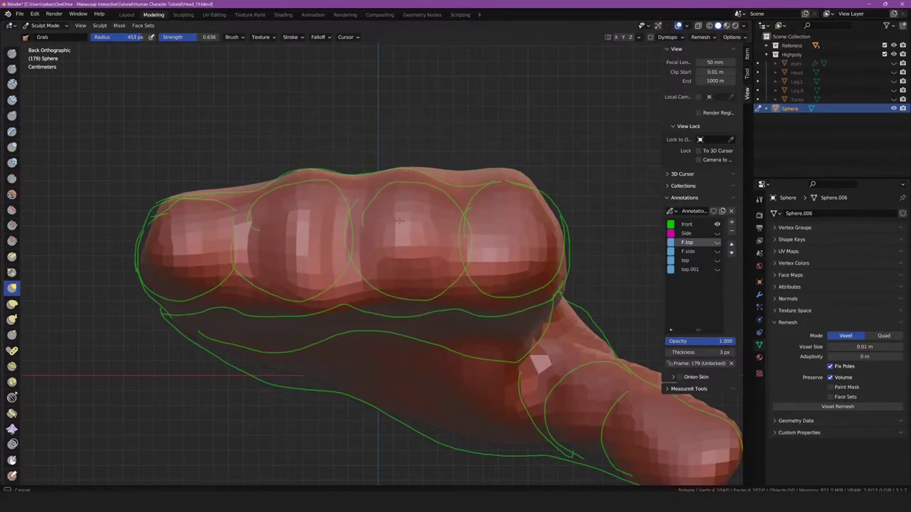
{"action": "left_click_drag", "start_coordinate": [421, 231], "coordinate": [517, 198]}
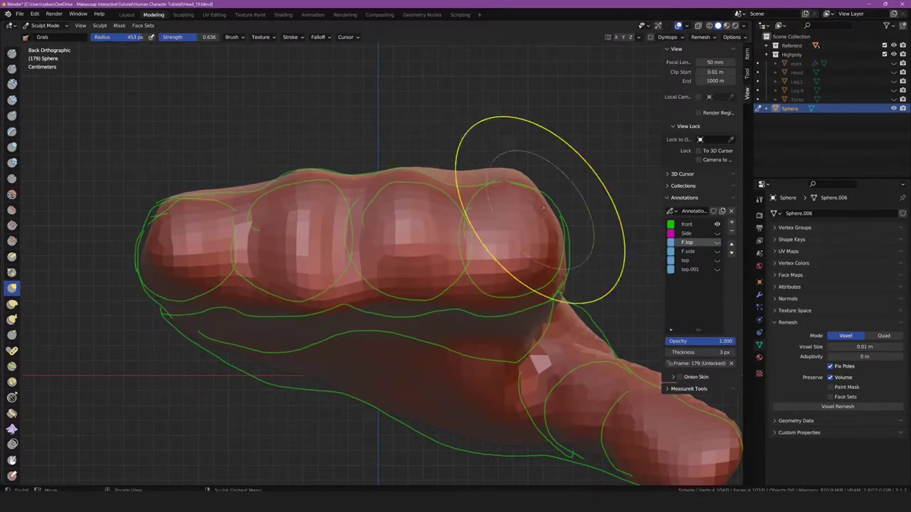
{"action": "key", "text": "f"}
{"action": "left_click", "coordinate": [314, 238]}
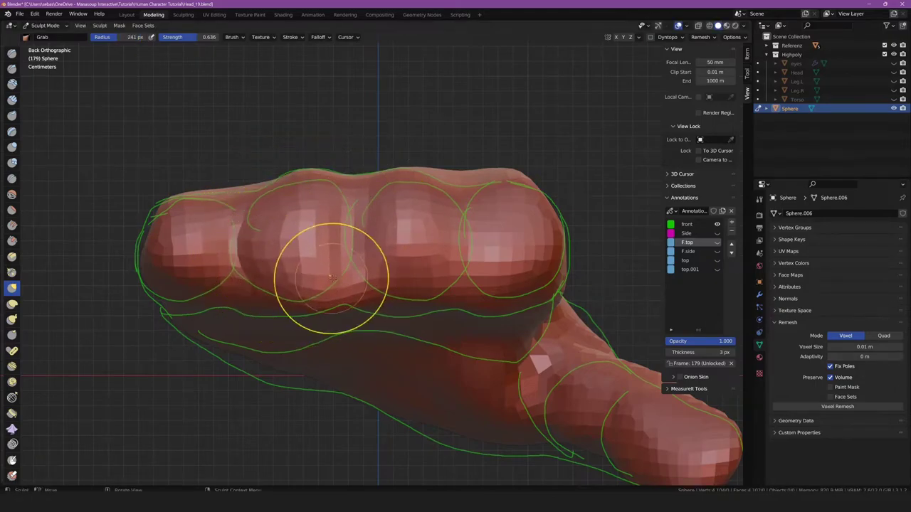
{"action": "mouse_move", "coordinate": [443, 228]}
{"action": "left_mouse_down"}
{"action": "mouse_move", "coordinate": [383, 264]}
{"action": "mouse_move", "coordinate": [427, 261]}
{"action": "mouse_move", "coordinate": [421, 204]}
{"action": "left_mouse_up"}
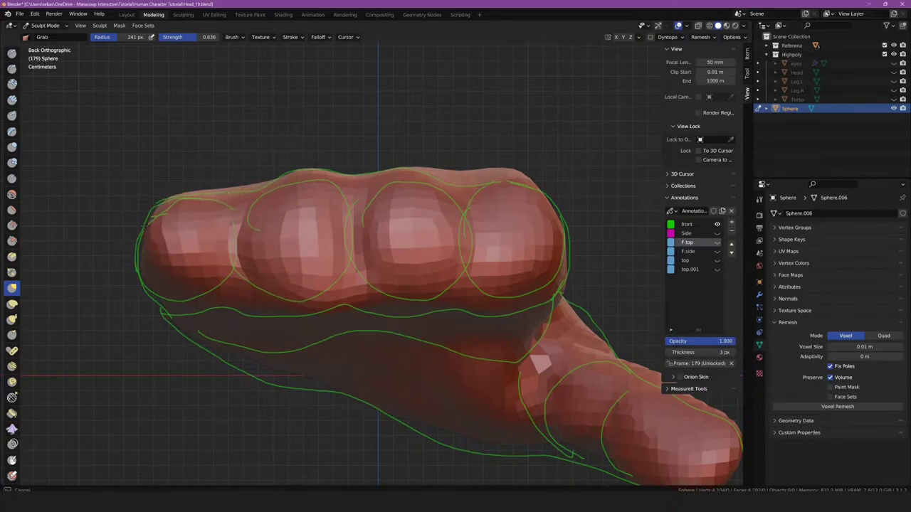
{"action": "scroll", "coordinate": [352, 322], "scroll_direction": "down", "scroll_amount": 2}
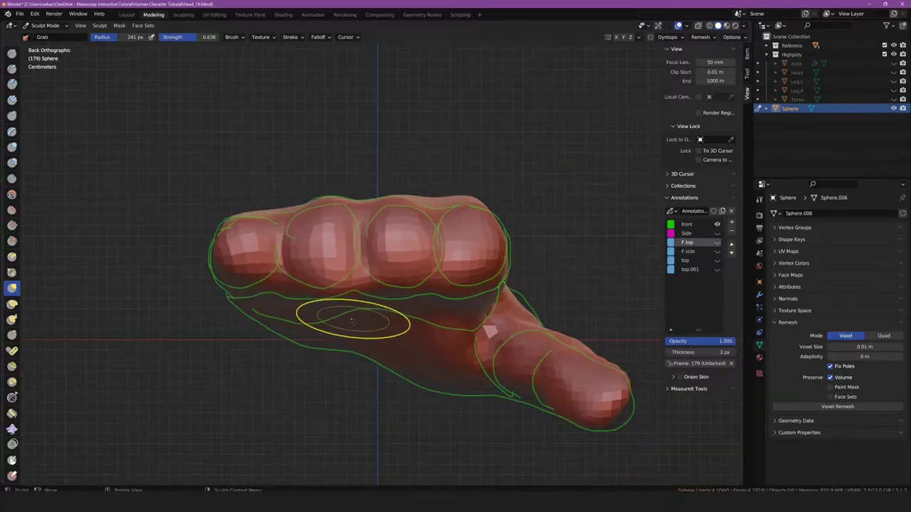
{"action": "scroll", "coordinate": [385, 316], "scroll_direction": "up", "scroll_amount": 2}
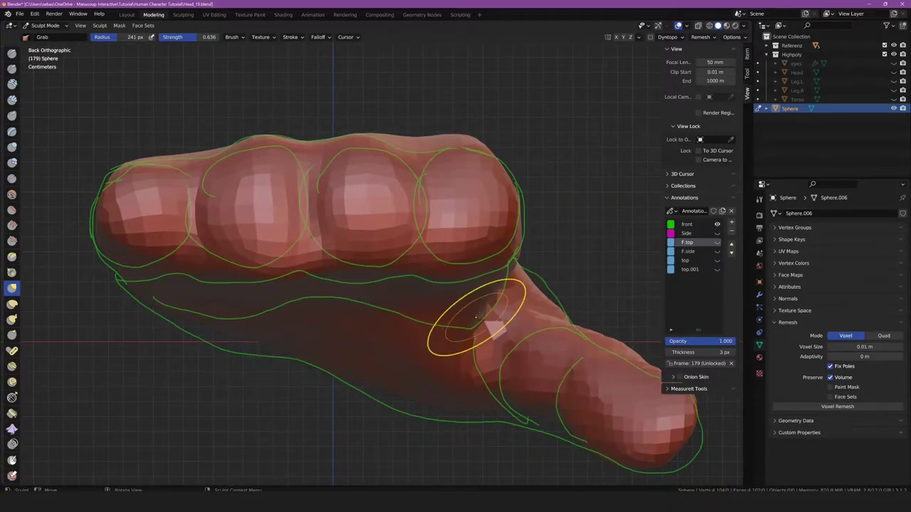
- Set the Grab radius to 466 px, then 235 px, and bring the thumb into view
{"action": "key", "text": "f"}
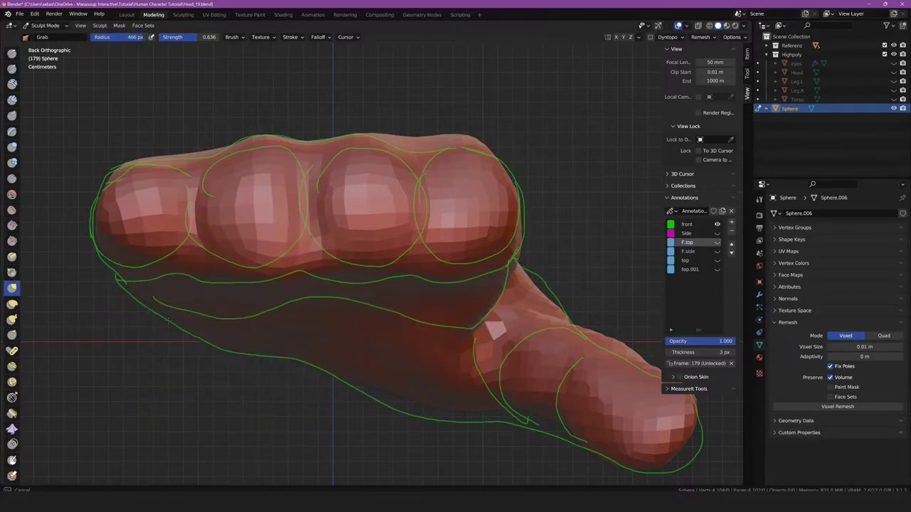
{"action": "middle_click_drag", "start_coordinate": [404, 409], "coordinate": [306, 366], "text": "shift"}
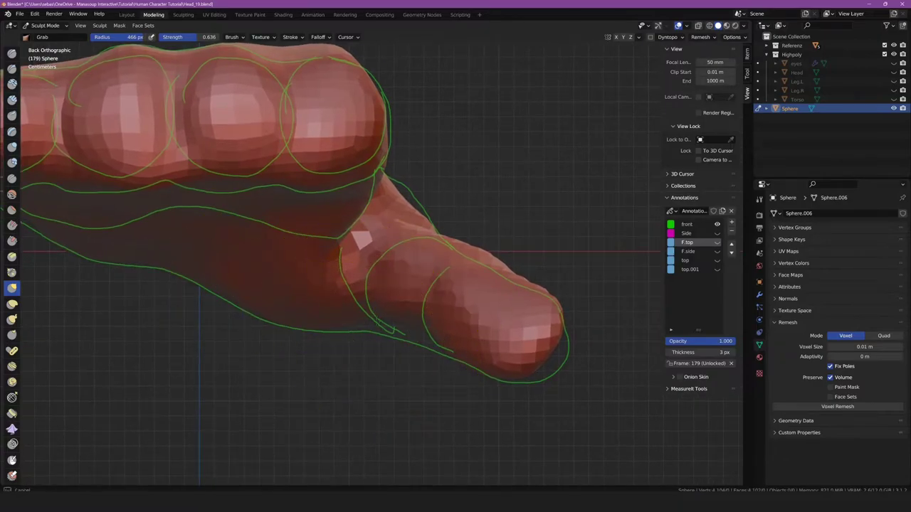
{"action": "key", "text": "f"}
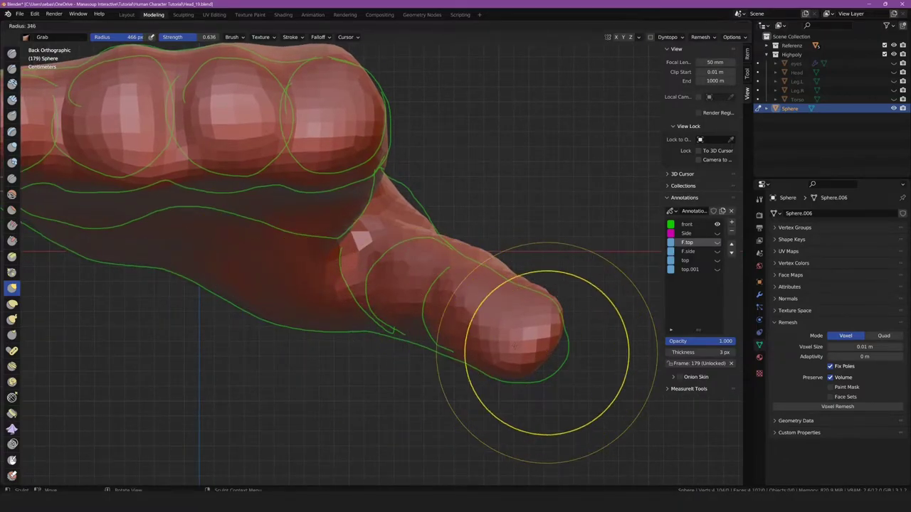
{"action": "left_click", "coordinate": [557, 361]}
{"action": "mouse_move", "coordinate": [540, 335]}
{"action": "middle_mouse_down"}
{"action": "mouse_move", "coordinate": [411, 223]}
{"action": "mouse_move", "coordinate": [513, 324]}
{"action": "middle_mouse_up"}
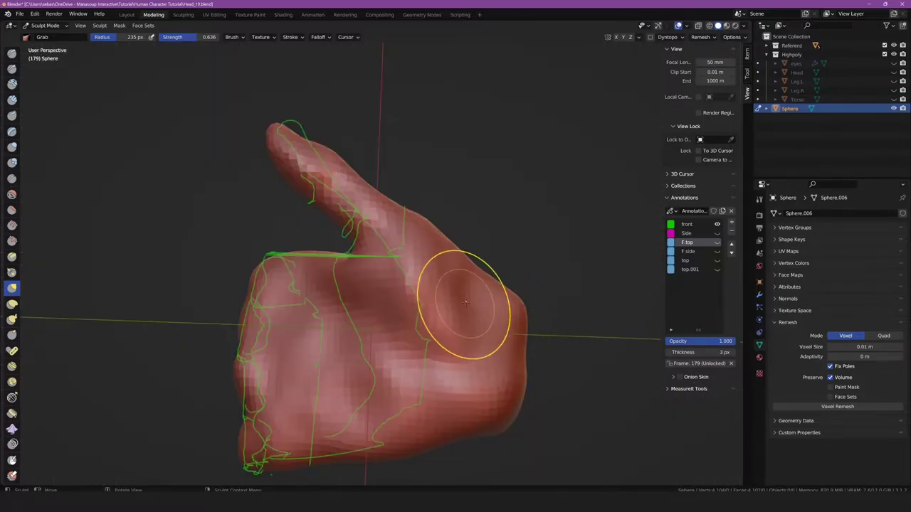
- Shrink the Grab radius to 118 px and inspect the top of the hand up close
{"action": "mouse_move", "coordinate": [466, 303]}
{"action": "middle_mouse_down"}
{"action": "mouse_move", "coordinate": [466, 265]}
{"action": "mouse_move", "coordinate": [431, 247]}
{"action": "mouse_move", "coordinate": [507, 292]}
{"action": "middle_mouse_up"}
{"action": "key", "text": "f"}
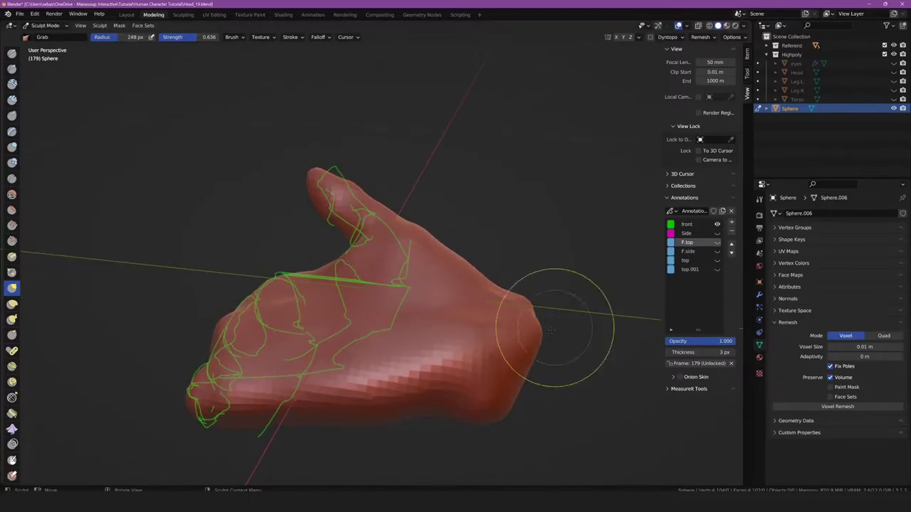
{"action": "middle_click_drag", "start_coordinate": [551, 330], "coordinate": [519, 336]}
{"action": "scroll", "coordinate": [447, 325], "scroll_direction": "up", "scroll_amount": 5}
{"action": "mouse_move", "coordinate": [448, 325]}
{"action": "middle_mouse_down"}
{"action": "mouse_move", "coordinate": [549, 341]}
{"action": "mouse_move", "coordinate": [443, 287]}
{"action": "middle_mouse_up"}
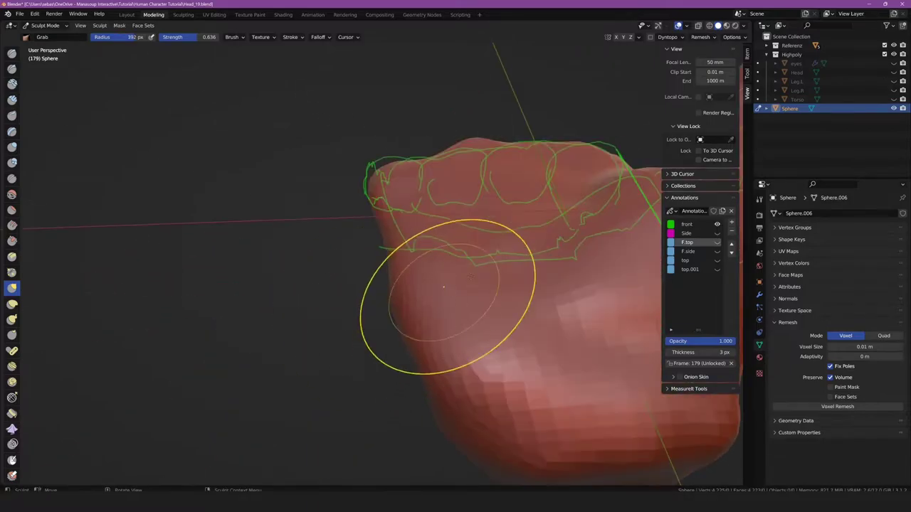
{"action": "mouse_move", "coordinate": [519, 260]}
{"action": "middle_mouse_down"}
{"action": "mouse_move", "coordinate": [570, 270]}
{"action": "mouse_move", "coordinate": [490, 289]}
{"action": "mouse_move", "coordinate": [400, 280]}
{"action": "middle_mouse_up"}
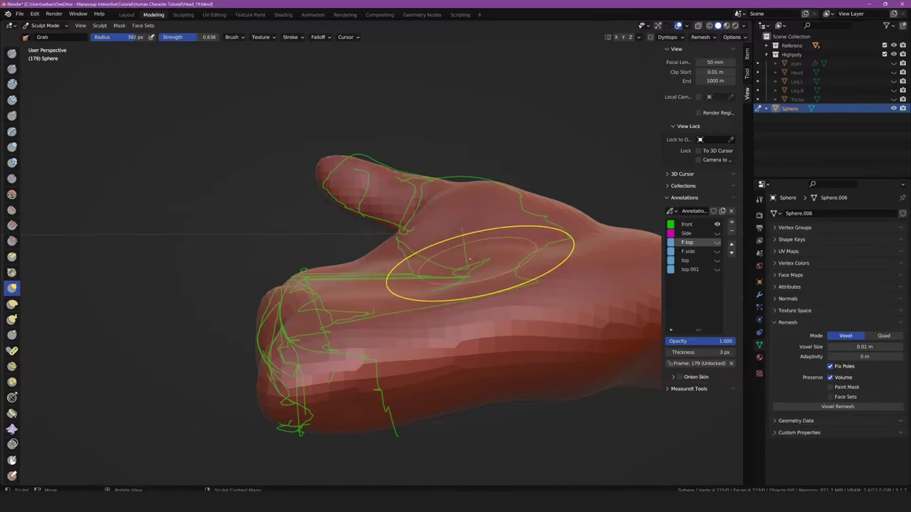
{"action": "scroll", "coordinate": [489, 284], "scroll_direction": "up", "scroll_amount": 3}
{"action": "scroll", "coordinate": [427, 376], "scroll_direction": "down", "scroll_amount": 5}
- Orbit and zoom to view the hand from a new angle
{"action": "mouse_move", "coordinate": [427, 375]}
{"action": "middle_mouse_down"}
{"action": "mouse_move", "coordinate": [362, 324]}
{"action": "mouse_move", "coordinate": [399, 285]}
{"action": "mouse_move", "coordinate": [430, 227]}
{"action": "mouse_move", "coordinate": [358, 285]}
{"action": "mouse_move", "coordinate": [443, 285]}
{"action": "mouse_move", "coordinate": [377, 274]}
{"action": "mouse_move", "coordinate": [511, 322]}
{"action": "mouse_move", "coordinate": [362, 278]}
{"action": "mouse_move", "coordinate": [295, 311]}
{"action": "mouse_move", "coordinate": [352, 313]}
{"action": "mouse_move", "coordinate": [382, 280]}
{"action": "mouse_move", "coordinate": [346, 397]}
{"action": "mouse_move", "coordinate": [376, 392]}
{"action": "mouse_move", "coordinate": [254, 398]}
{"action": "middle_mouse_up"}
{"action": "scroll", "coordinate": [385, 335], "scroll_direction": "up", "scroll_amount": 3}
{"action": "scroll", "coordinate": [398, 284], "scroll_direction": "down", "scroll_amount": 5}
{"action": "scroll", "coordinate": [430, 227], "scroll_direction": "up", "scroll_amount": 3}
{"action": "scroll", "coordinate": [358, 285], "scroll_direction": "down", "scroll_amount": 3}
{"action": "scroll", "coordinate": [443, 285], "scroll_direction": "up", "scroll_amount": 3}
{"action": "scroll", "coordinate": [376, 275], "scroll_direction": "down", "scroll_amount": 4}
{"action": "scroll", "coordinate": [512, 323], "scroll_direction": "up", "scroll_amount": 5}
{"action": "scroll", "coordinate": [344, 298], "scroll_direction": "up", "scroll_amount": 2}
{"action": "middle_click_drag", "start_coordinate": [269, 394], "coordinate": [241, 407]}
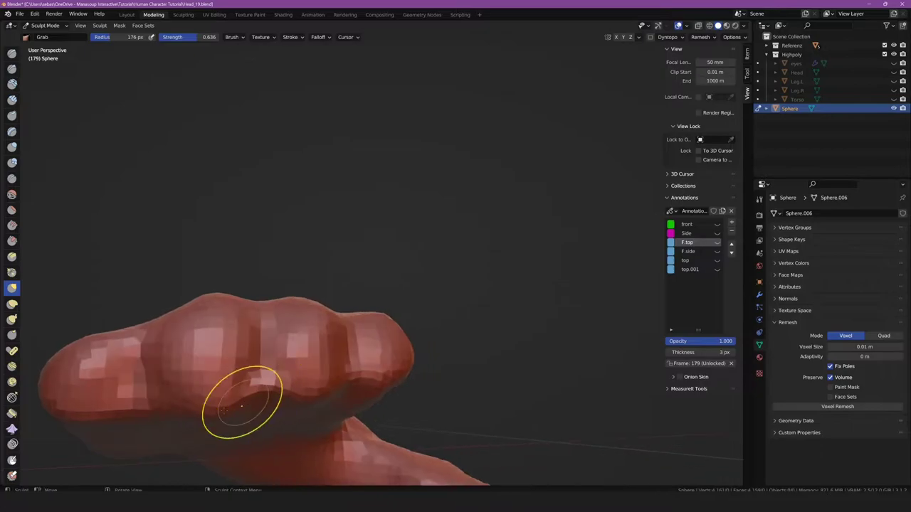
{"action": "middle_click_drag", "start_coordinate": [82, 423], "coordinate": [263, 334]}
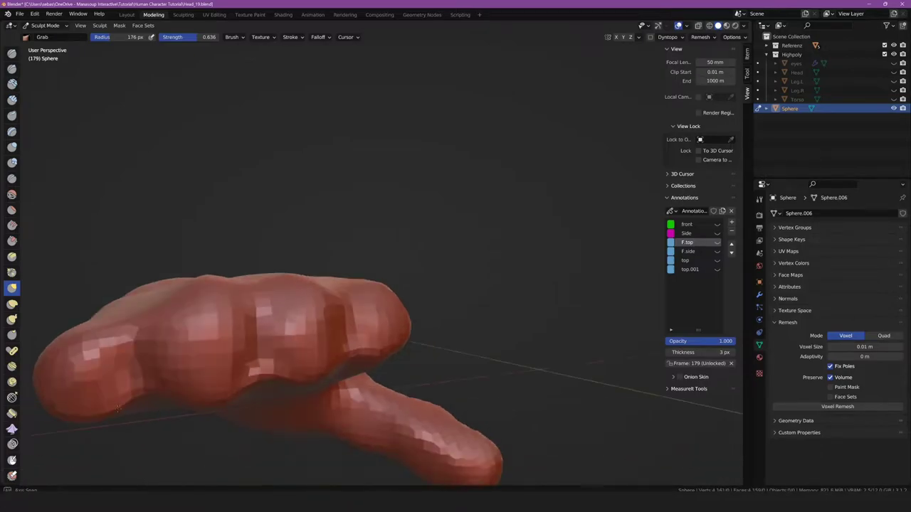
{"action": "middle_click_drag", "start_coordinate": [250, 290], "coordinate": [265, 291]}
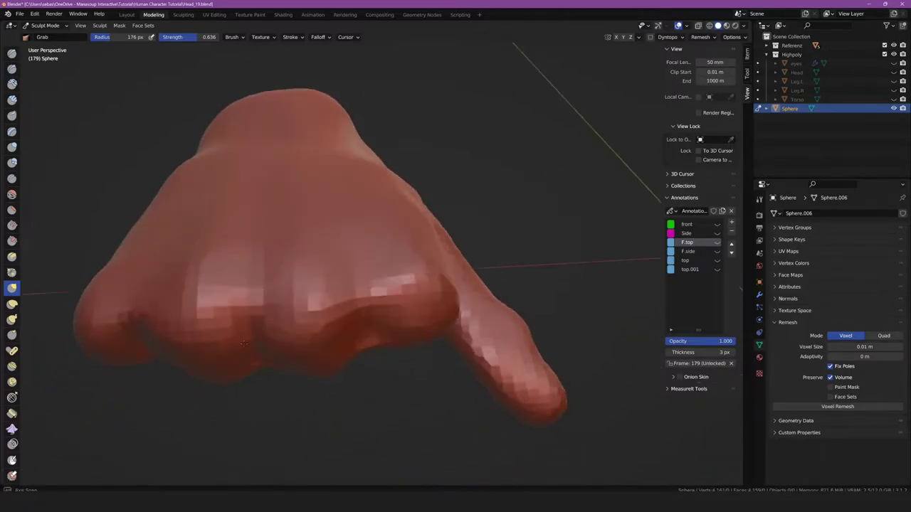
{"action": "scroll", "coordinate": [264, 290], "scroll_direction": "up", "scroll_amount": 3}
{"action": "scroll", "coordinate": [264, 290], "scroll_direction": "up", "scroll_amount": 2}
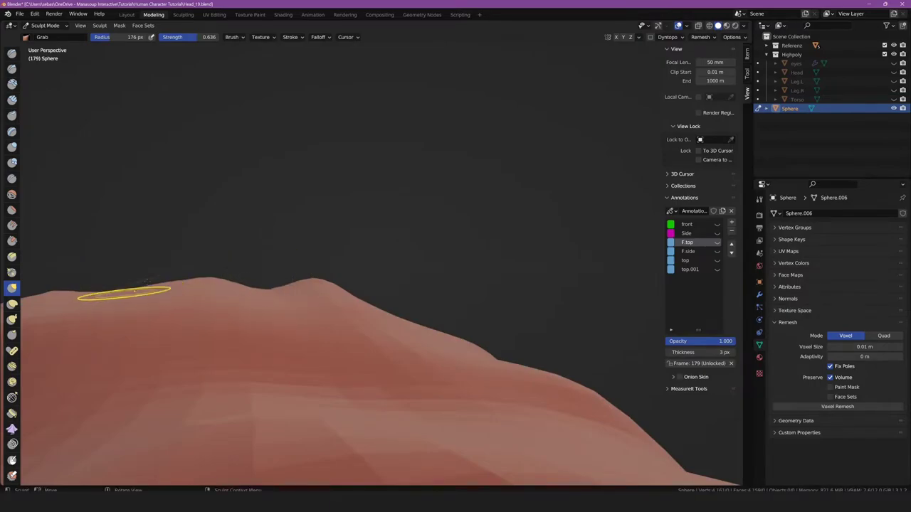
{"action": "scroll", "coordinate": [145, 282], "scroll_direction": "down", "scroll_amount": 5}
{"action": "middle_click_drag", "start_coordinate": [145, 282], "coordinate": [215, 300]}
{"action": "scroll", "coordinate": [179, 288], "scroll_direction": "up", "scroll_amount": 2}
{"action": "scroll", "coordinate": [215, 300], "scroll_direction": "up", "scroll_amount": 3}
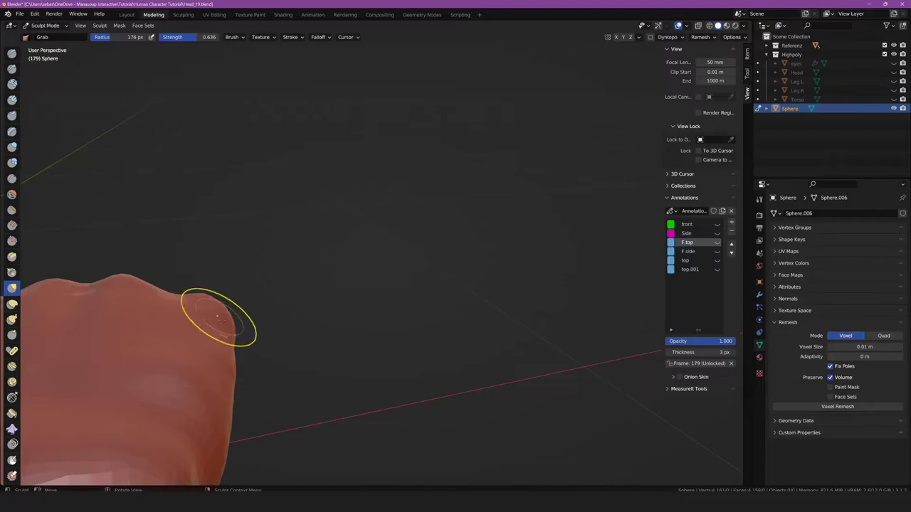
{"action": "key", "text": "KP_7"}
{"action": "scroll", "coordinate": [325, 264], "scroll_direction": "up", "scroll_amount": 6}
{"action": "scroll", "coordinate": [320, 271], "scroll_direction": "up", "scroll_amount": 4}
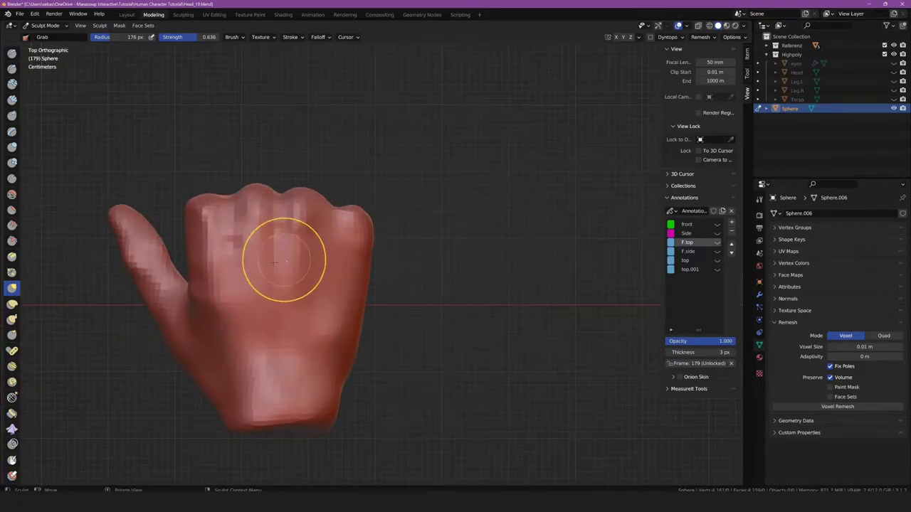
{"action": "scroll", "coordinate": [285, 261], "scroll_direction": "up", "scroll_amount": 2}
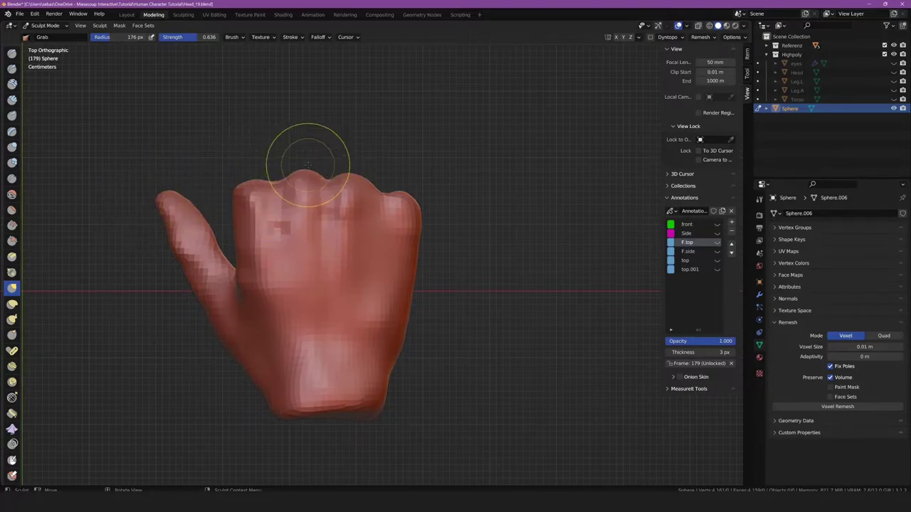
{"action": "scroll", "coordinate": [308, 165], "scroll_direction": "down", "scroll_amount": 7}
{"action": "scroll", "coordinate": [346, 257], "scroll_direction": "up", "scroll_amount": 4}
{"action": "scroll", "coordinate": [346, 254], "scroll_direction": "up", "scroll_amount": 1}
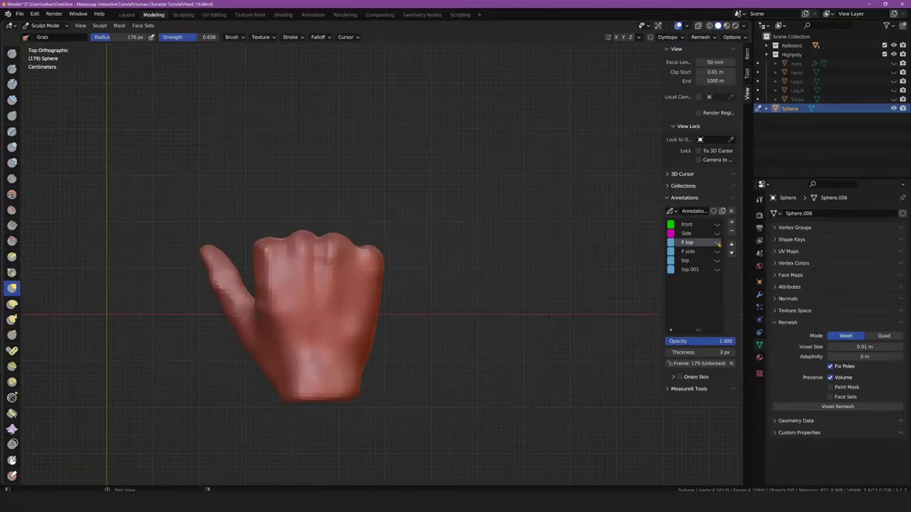
- Return to Object Mode and move the hand −0.435 m along X onto the sketch
{"action": "middle_click_drag", "start_coordinate": [423, 252], "coordinate": [530, 235], "text": "shift"}
{"action": "middle_click_drag", "start_coordinate": [349, 230], "coordinate": [367, 237], "text": "shift"}
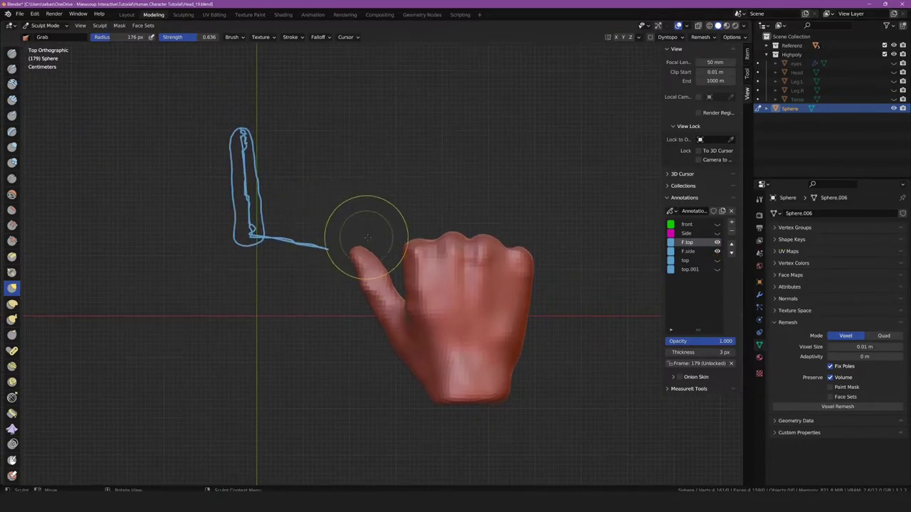
{"action": "left_click", "coordinate": [32, 25]}
{"action": "left_click", "coordinate": [44, 40]}
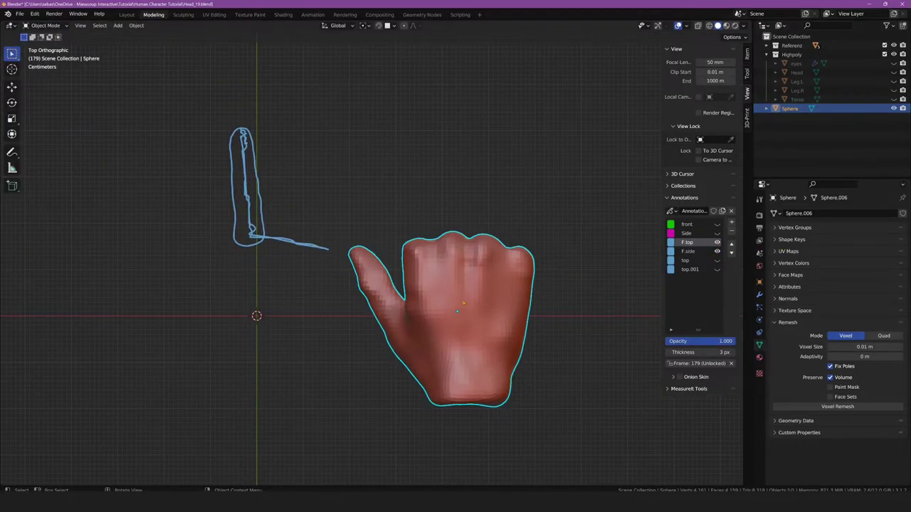
{"action": "key", "text": "g"}
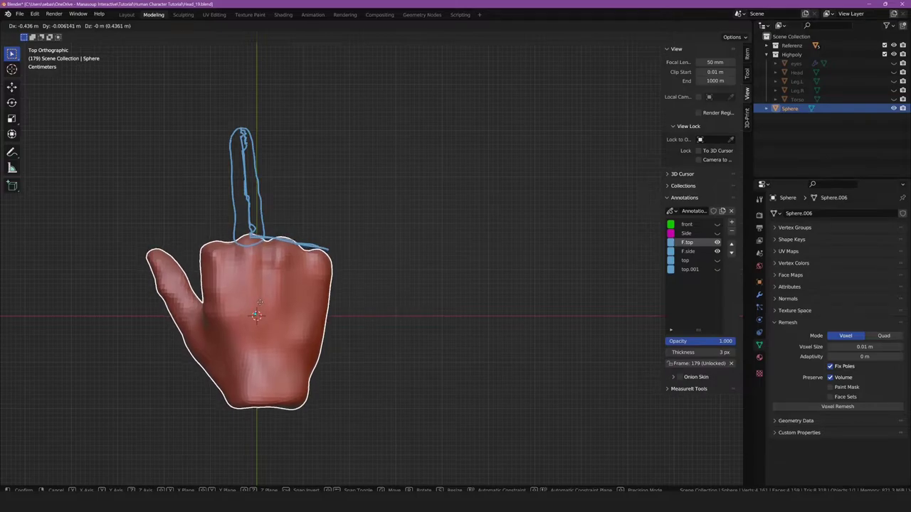
{"action": "key", "text": "Return"}
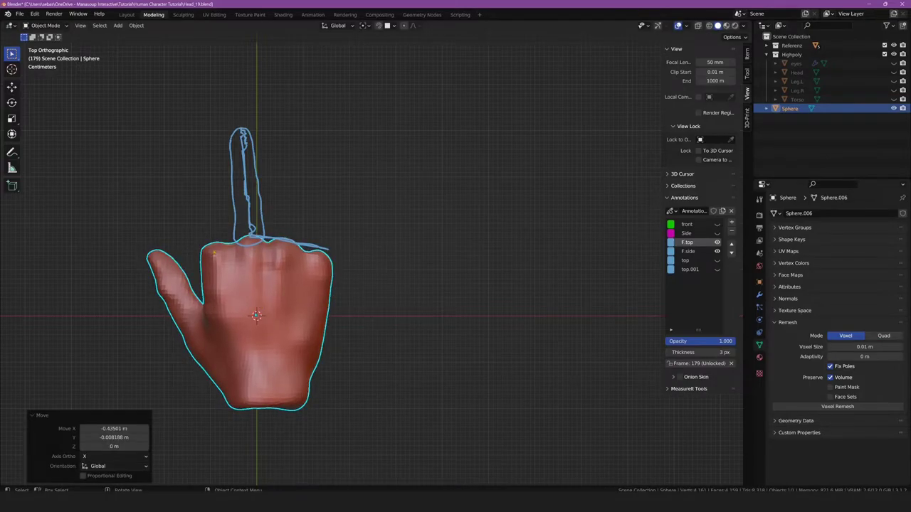
- Check the hand's new placement from a side view
{"action": "scroll", "coordinate": [218, 206], "scroll_direction": "down", "scroll_amount": 2}
{"action": "scroll", "coordinate": [217, 216], "scroll_direction": "up", "scroll_amount": 4}
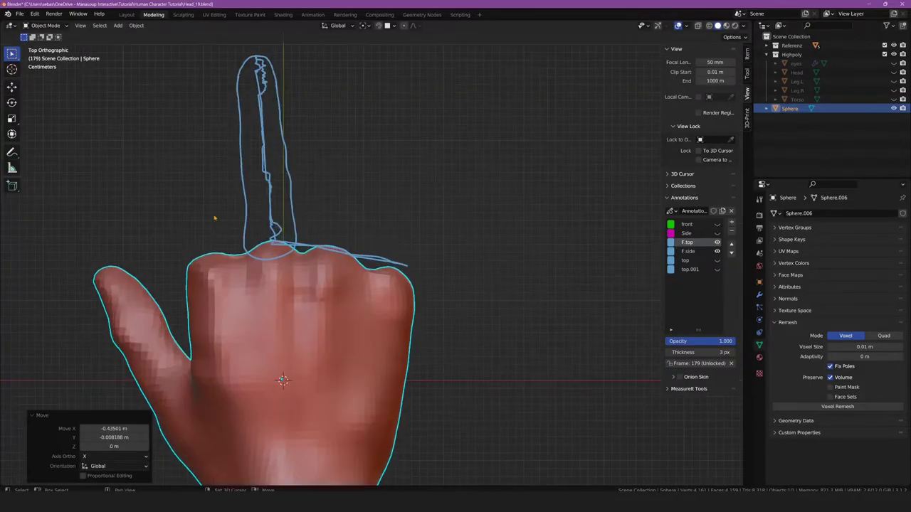
{"action": "scroll", "coordinate": [205, 244], "scroll_direction": "down", "scroll_amount": 2}
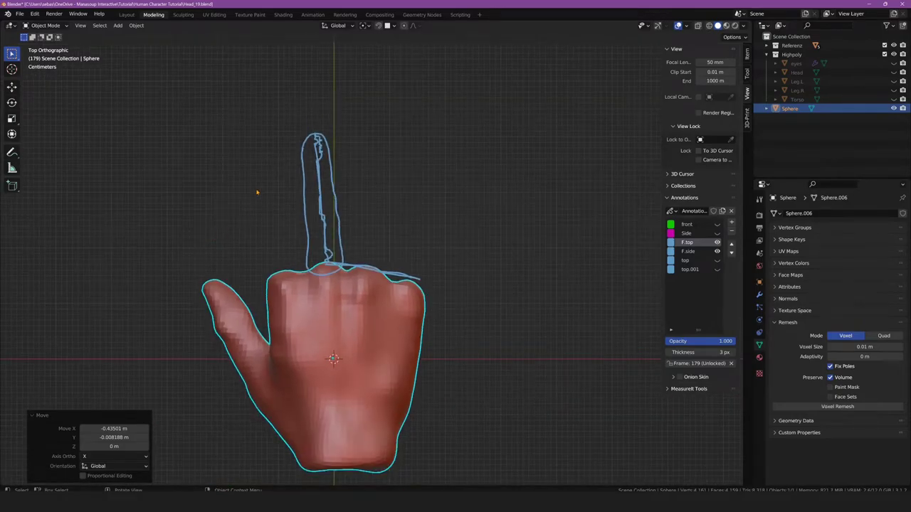
{"action": "key", "text": "KP_3"}
{"action": "scroll", "coordinate": [264, 213], "scroll_direction": "up", "scroll_amount": 1}
{"action": "scroll", "coordinate": [278, 212], "scroll_direction": "up", "scroll_amount": 2}
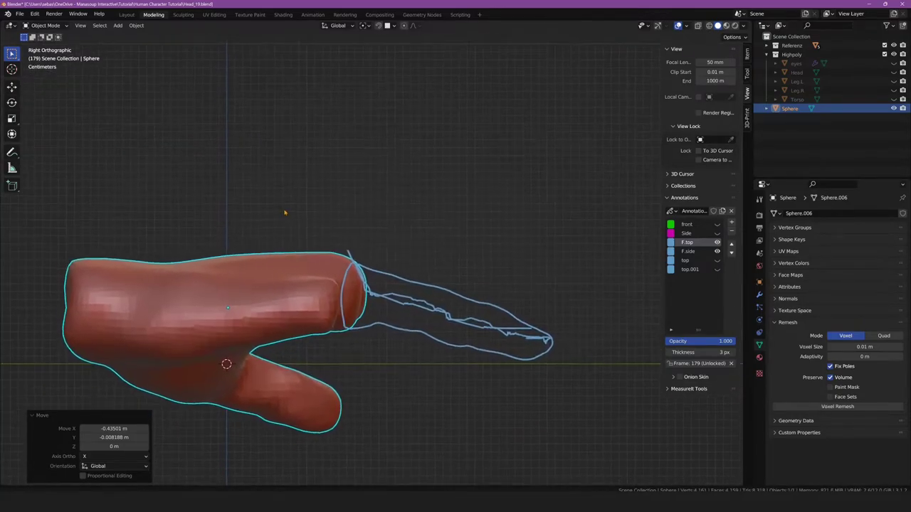
{"action": "scroll", "coordinate": [289, 215], "scroll_direction": "down", "scroll_amount": 2}
{"action": "mouse_move", "coordinate": [288, 215]}
{"action": "middle_mouse_down"}
{"action": "mouse_move", "coordinate": [301, 242]}
{"action": "mouse_move", "coordinate": [126, 271]}
{"action": "mouse_move", "coordinate": [204, 258]}
{"action": "mouse_move", "coordinate": [299, 274]}
{"action": "middle_mouse_up"}
- Return to Top view, deselect the hand, and open the Add menu
{"action": "key", "text": "KP_7"}
{"action": "scroll", "coordinate": [325, 280], "scroll_direction": "up", "scroll_amount": 3}
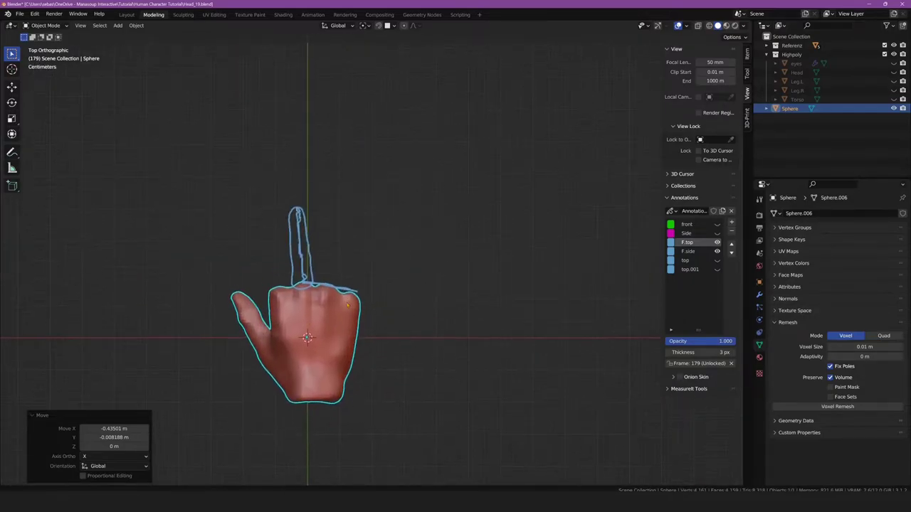
{"action": "scroll", "coordinate": [418, 246], "scroll_direction": "up", "scroll_amount": 2}
{"action": "left_click", "coordinate": [417, 247]}
{"action": "key", "text": "shift+a"}
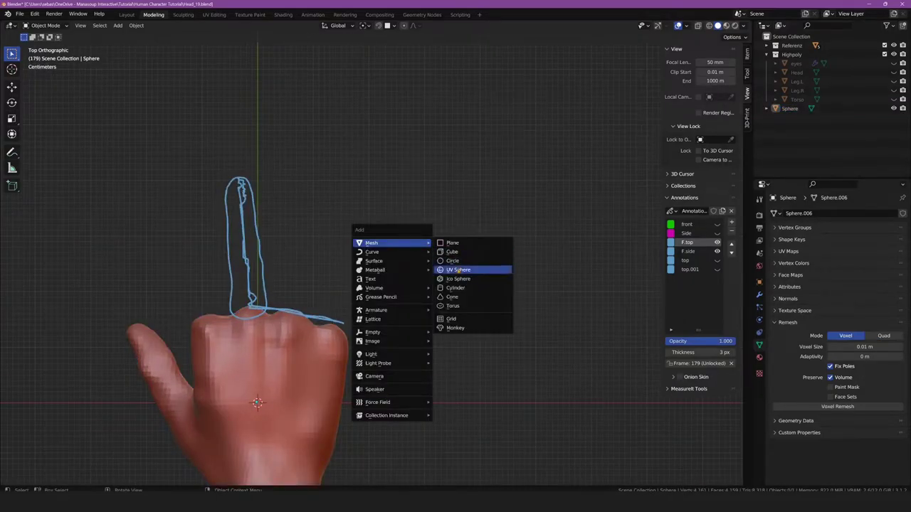
- Add a UV sphere with 16 segments and 8 rings
{"action": "left_click", "coordinate": [457, 270]}
{"action": "type", "text": "16"}
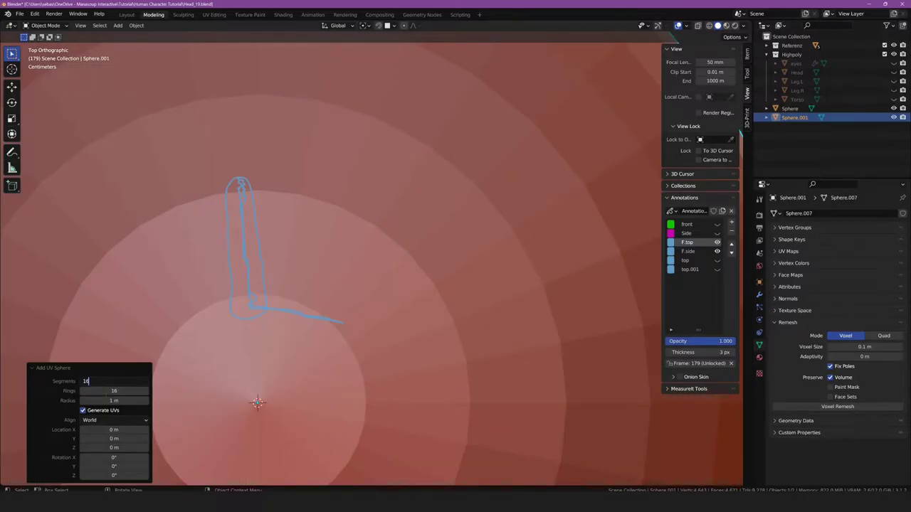
{"action": "key", "text": "Tab"}
{"action": "type", "text": "8"}
{"action": "key", "text": "Return"}
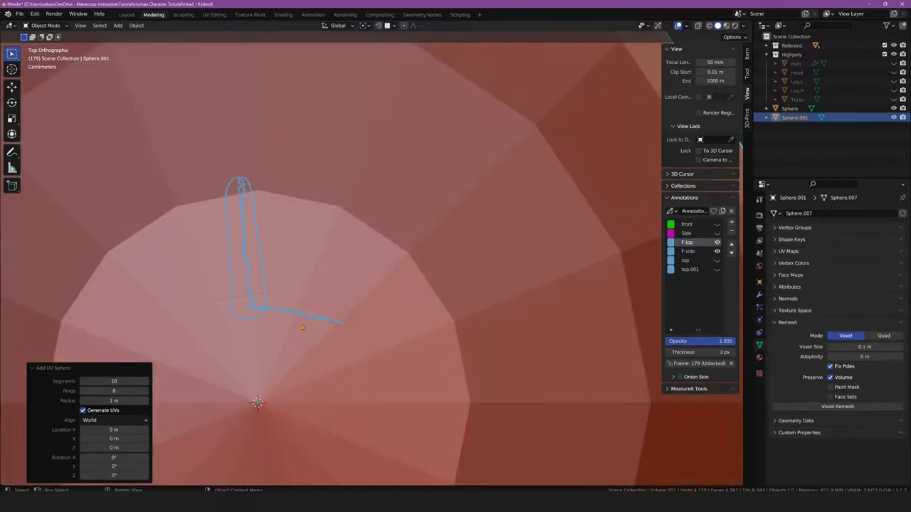
{"action": "key", "text": "KP_Decimal"}
{"action": "key", "text": "KP_3"}
{"action": "scroll", "coordinate": [337, 278], "scroll_direction": "down", "scroll_amount": 6}
- Loop-cut the sphere's middle and move its lower half down along Z into a capsule
{"action": "key", "text": "Tab"}
{"action": "scroll", "coordinate": [337, 278], "scroll_direction": "up", "scroll_amount": 4}
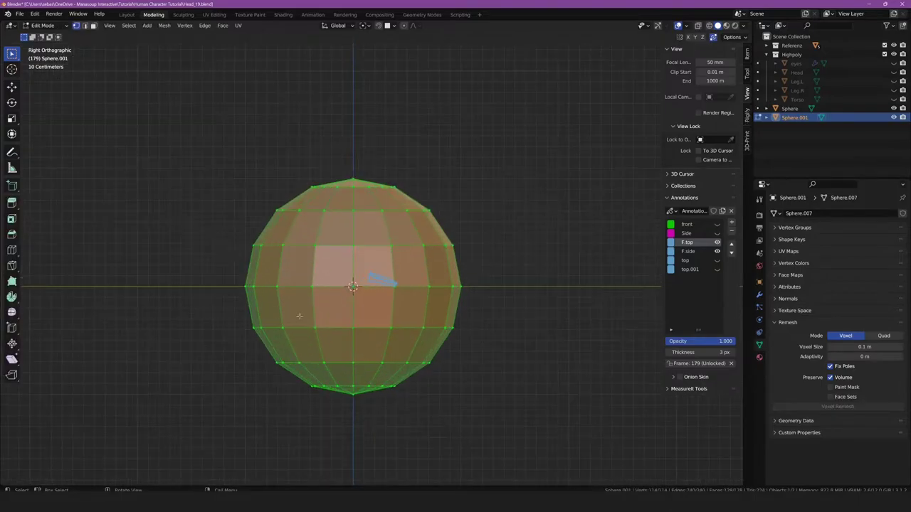
{"action": "left_click_drag", "start_coordinate": [257, 298], "coordinate": [327, 252]}
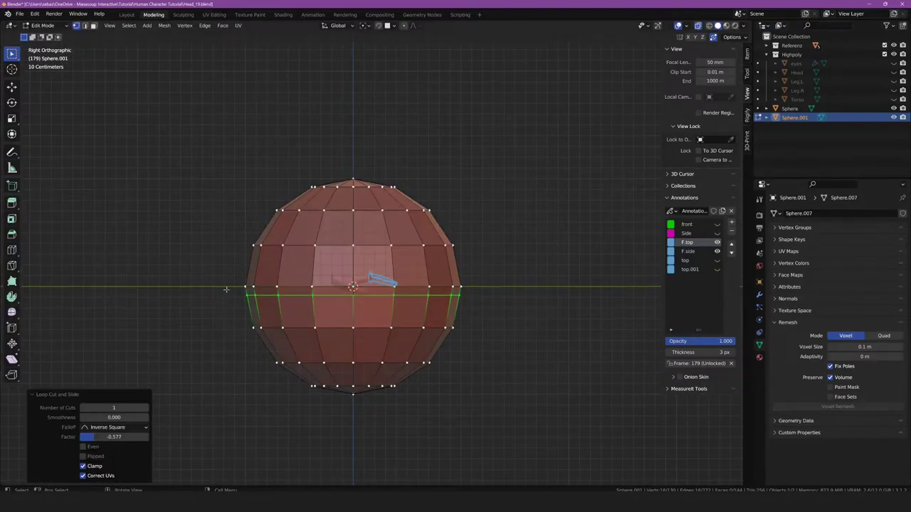
{"action": "left_click_drag", "start_coordinate": [224, 286], "coordinate": [546, 448]}
{"action": "scroll", "coordinate": [487, 378], "scroll_direction": "down", "scroll_amount": 5}
{"action": "key", "text": "g"}
{"action": "key", "text": "z"}
{"action": "left_click", "coordinate": [323, 139]}
- Add several evenly spaced edge loops along the capsule's length and exit Edit Mode
{"action": "middle_click_drag", "start_coordinate": [323, 139], "coordinate": [321, 89], "text": "shift"}
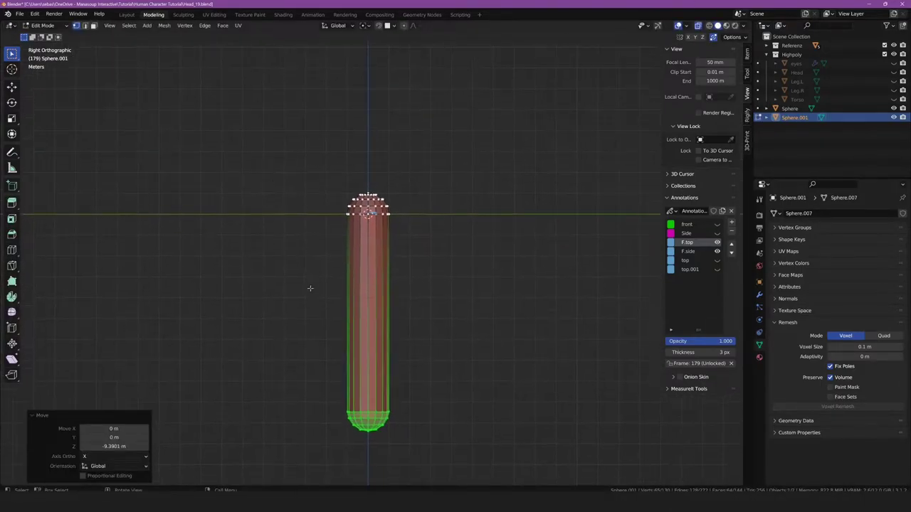
{"action": "key", "text": "ctrl+r"}
{"action": "scroll", "coordinate": [344, 264], "scroll_direction": "up", "scroll_amount": 10}
{"action": "left_click", "coordinate": [344, 264]}
{"action": "right_click", "coordinate": [345, 264]}
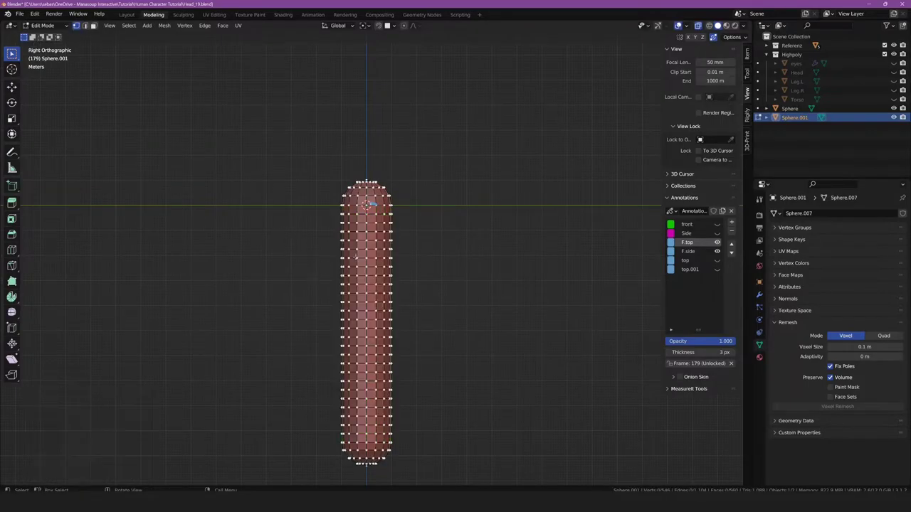
{"action": "key", "text": "Tab"}
- Scale the capsule down to about 0.0753, finger size
{"action": "key", "text": "s"}
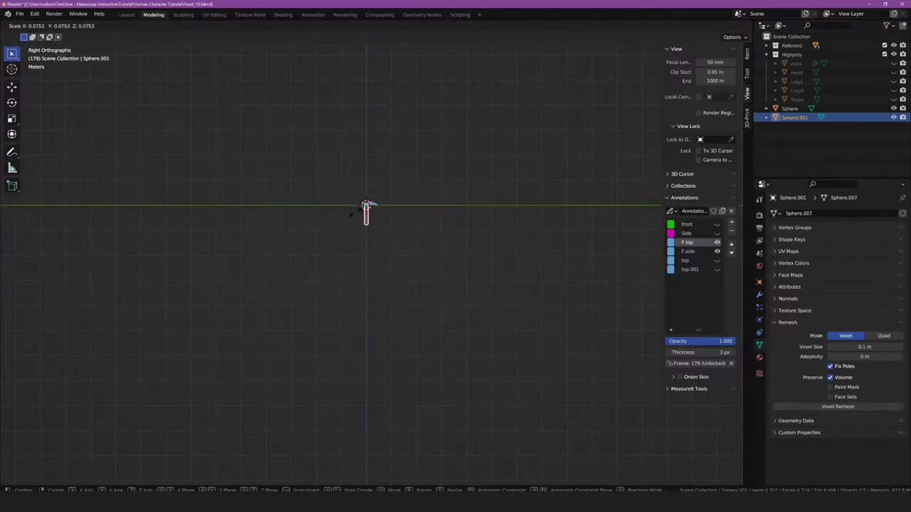
{"action": "left_click", "coordinate": [353, 214]}
{"action": "key", "text": "KP_7"}
{"action": "key", "text": "KP_3"}
{"action": "scroll", "coordinate": [345, 202], "scroll_direction": "up", "scroll_amount": 5}
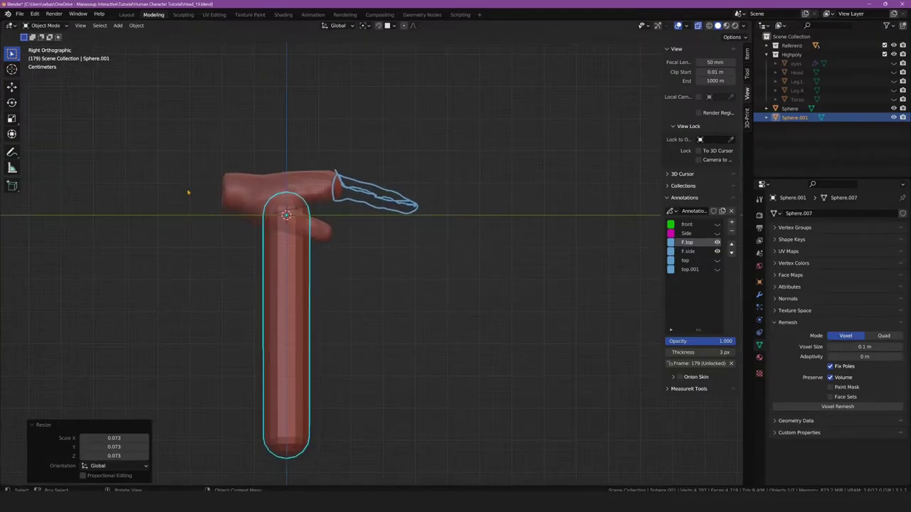
- Tilt the capsule about -71 degrees, resize it, and align it with the side finger sketch
{"action": "key", "text": "r"}
{"action": "left_click", "coordinate": [191, 251]}
{"action": "key", "text": "s"}
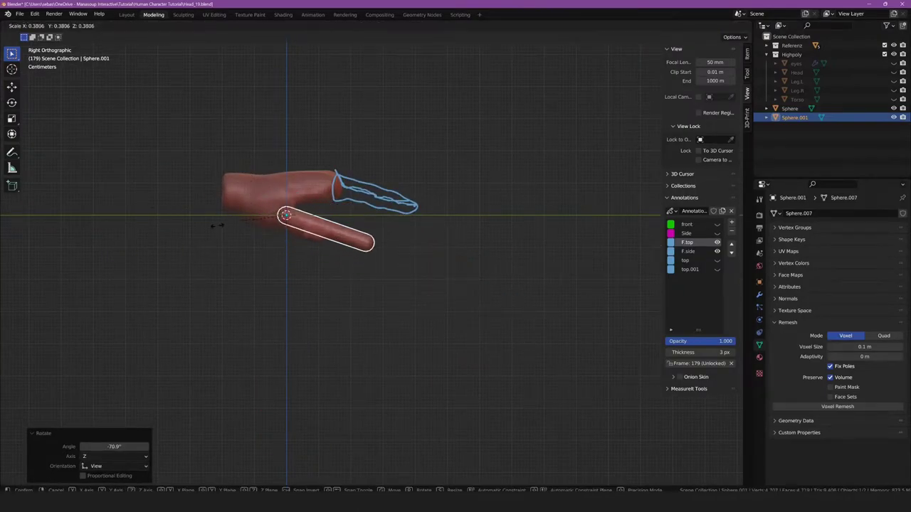
{"action": "left_click", "coordinate": [217, 225]}
{"action": "key", "text": "g"}
{"action": "left_click", "coordinate": [269, 198]}
{"action": "scroll", "coordinate": [355, 214], "scroll_direction": "up", "scroll_amount": 3}
{"action": "scroll", "coordinate": [356, 214], "scroll_direction": "up", "scroll_amount": 2}
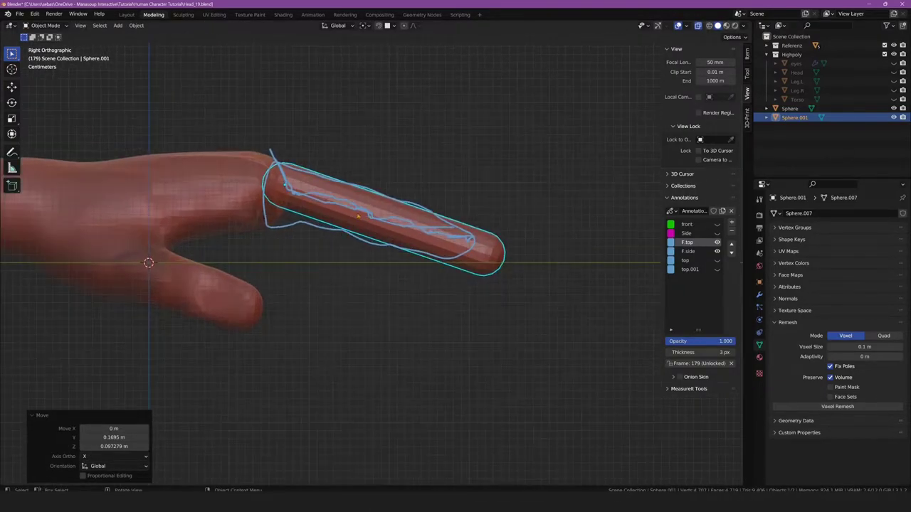
{"action": "key", "text": "g"}
{"action": "left_click", "coordinate": [360, 206]}
- In Top view, line the capsule up with the sketched index finger and apply all transforms
{"action": "key", "text": "KP_7"}
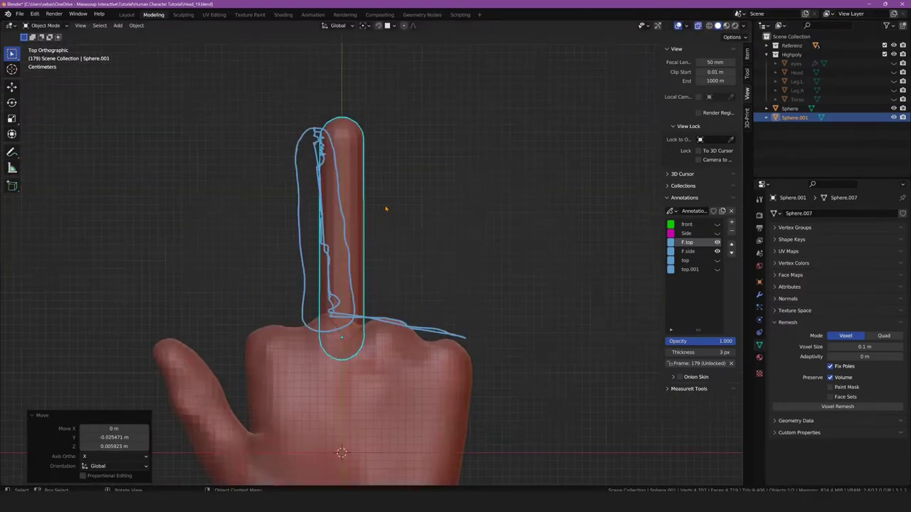
{"action": "middle_click_drag", "start_coordinate": [385, 209], "coordinate": [393, 206], "text": "shift"}
{"action": "key", "text": "r"}
{"action": "key", "text": "Escape"}
{"action": "key", "text": "g"}
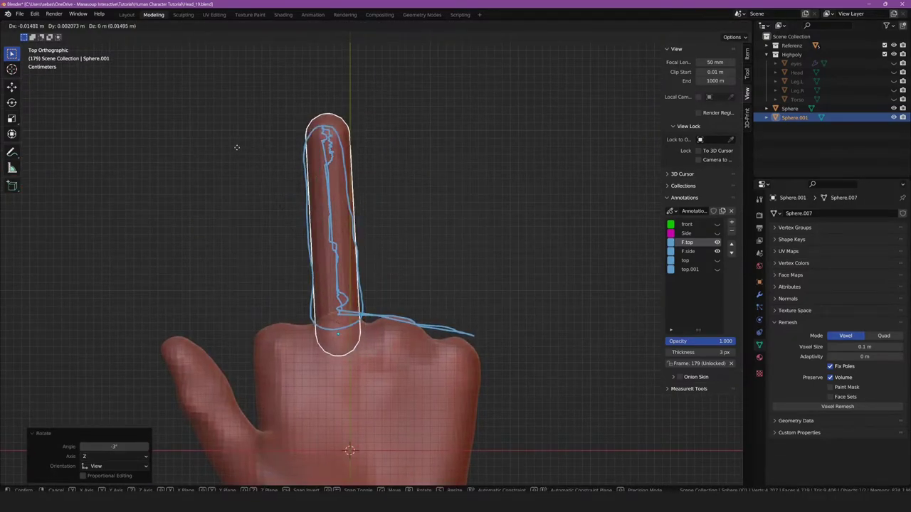
{"action": "left_click", "coordinate": [257, 171]}
{"action": "scroll", "coordinate": [254, 173], "scroll_direction": "up", "scroll_amount": 1}
{"action": "scroll", "coordinate": [252, 175], "scroll_direction": "up", "scroll_amount": 1}
{"action": "key", "text": "ctrl+a"}
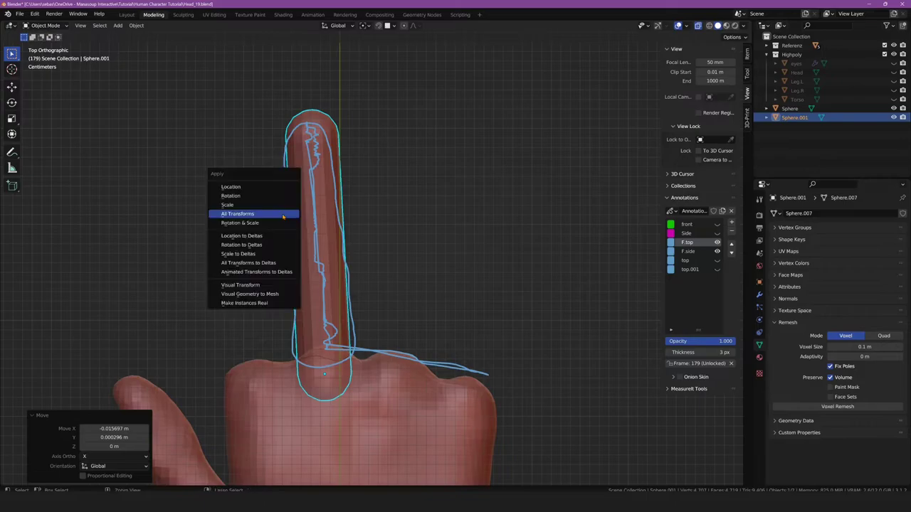
{"action": "left_click", "coordinate": [284, 222]}
- Enter Sculpt Mode on the finger and set the brush radius to 384 px
{"action": "left_click", "coordinate": [44, 26]}
{"action": "left_click", "coordinate": [44, 57]}
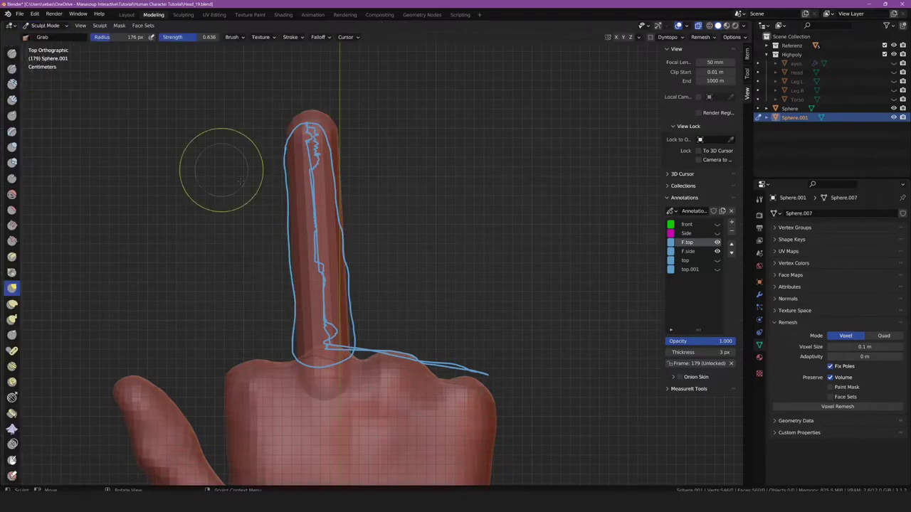
{"action": "middle_click_drag", "start_coordinate": [241, 123], "coordinate": [237, 186], "text": "shift"}
{"action": "key", "text": "f"}
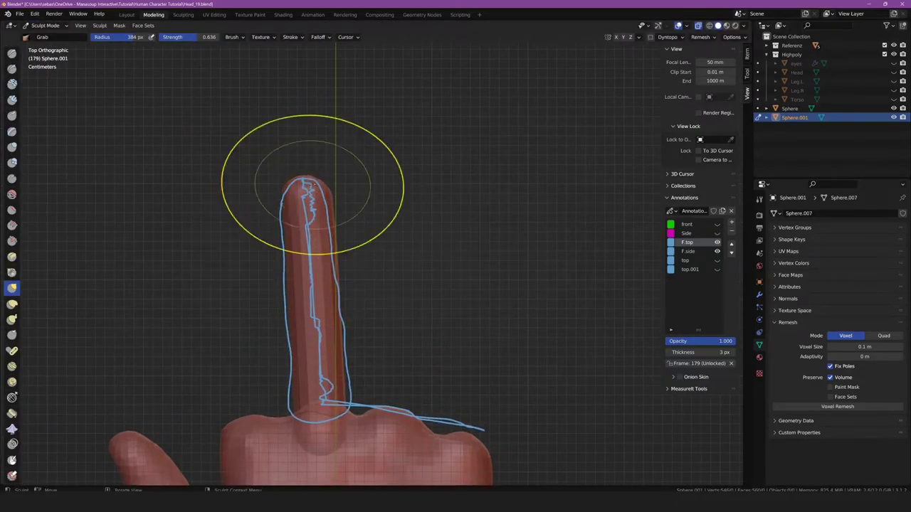
{"action": "left_click", "coordinate": [332, 222]}
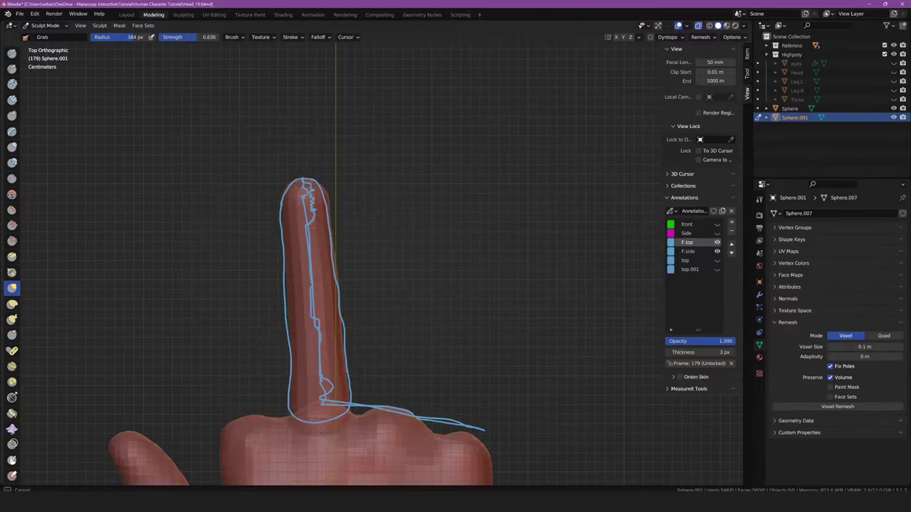
- In Right view, grab the finger's base, knuckle, middle and tip to match the side sketch
{"action": "key", "text": "KP_3"}
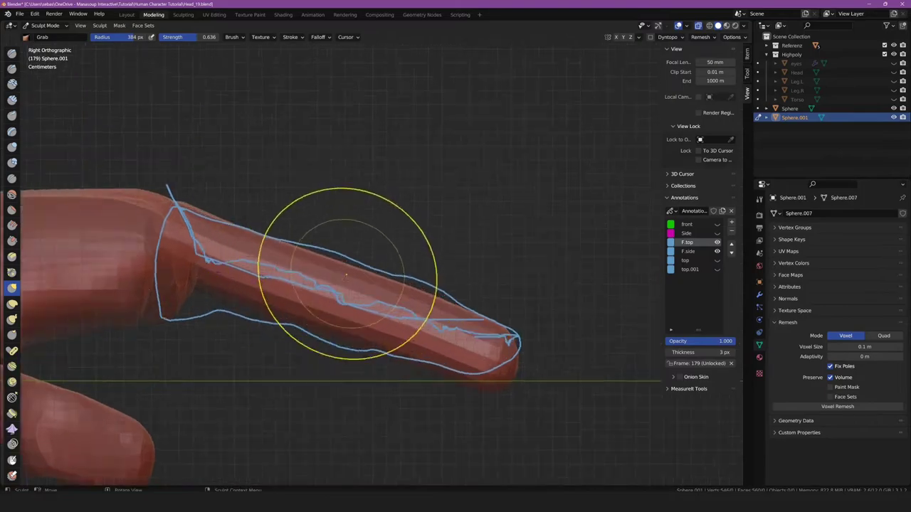
{"action": "mouse_move", "coordinate": [220, 307]}
{"action": "left_mouse_down"}
{"action": "mouse_move", "coordinate": [163, 285]}
{"action": "mouse_move", "coordinate": [129, 329]}
{"action": "left_mouse_up"}
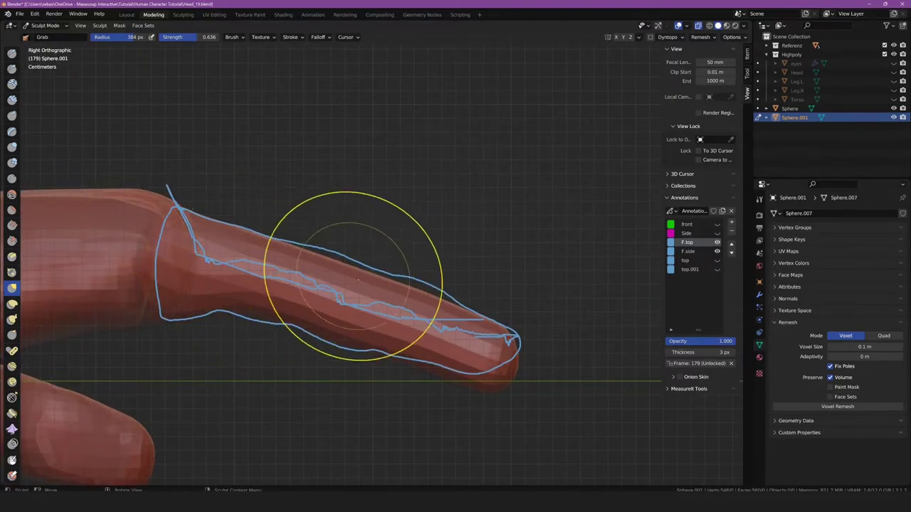
{"action": "left_click_drag", "start_coordinate": [334, 265], "coordinate": [420, 297]}
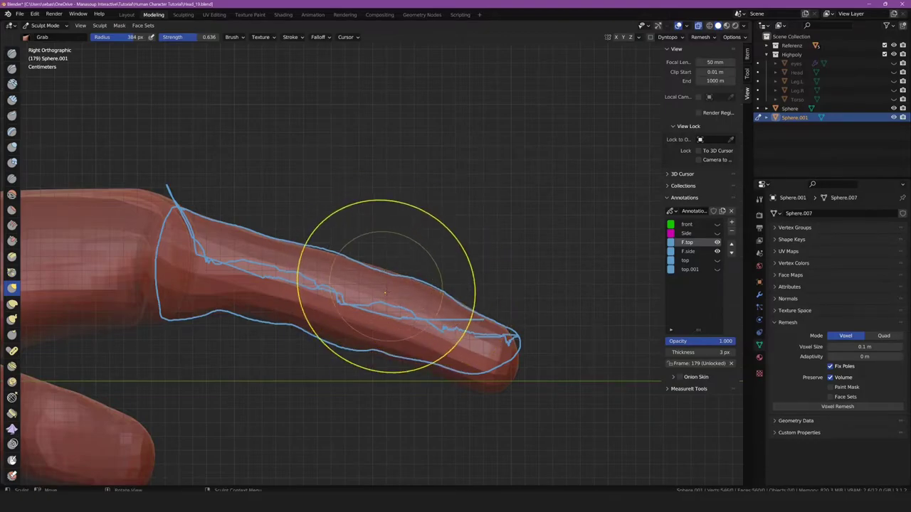
{"action": "middle_click_drag", "start_coordinate": [386, 275], "coordinate": [376, 249], "text": "shift"}
{"action": "mouse_move", "coordinate": [427, 356]}
{"action": "left_mouse_down"}
{"action": "mouse_move", "coordinate": [489, 335]}
{"action": "mouse_move", "coordinate": [498, 289]}
{"action": "left_mouse_up"}
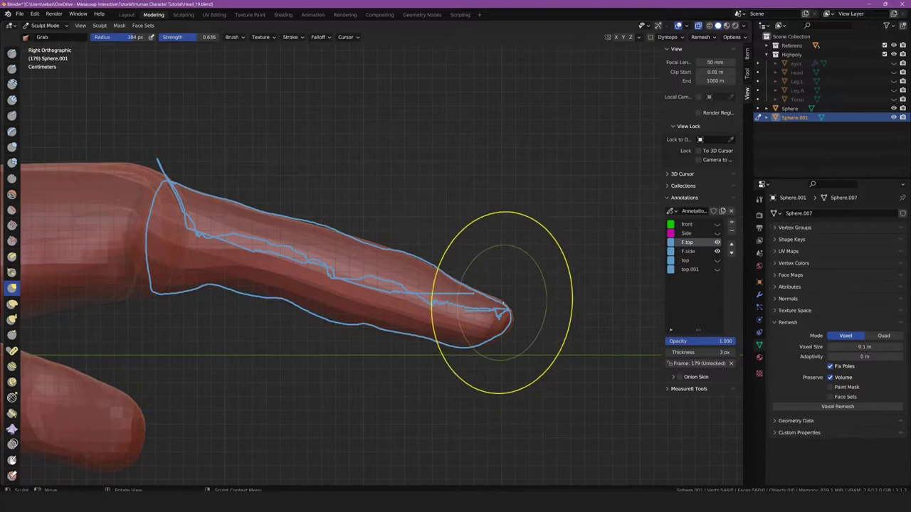
{"action": "left_click_drag", "start_coordinate": [501, 332], "coordinate": [457, 343]}
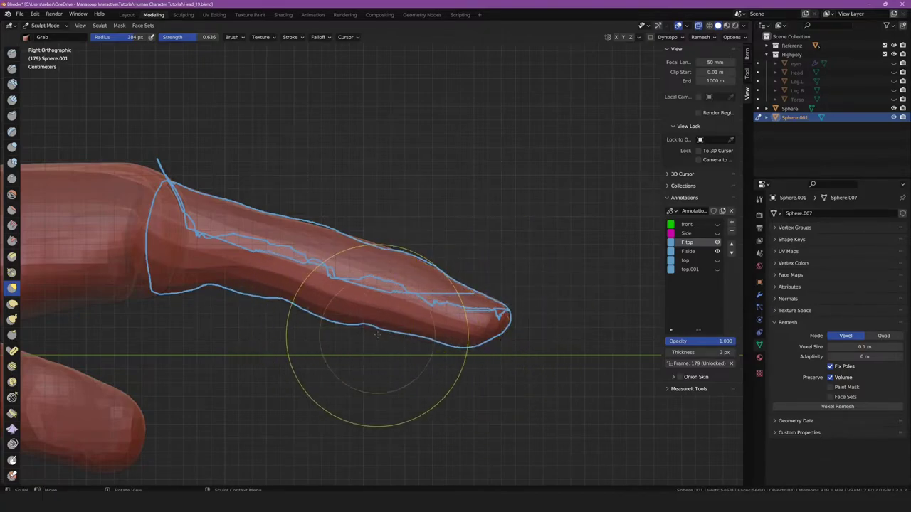
{"action": "left_click_drag", "start_coordinate": [329, 312], "coordinate": [165, 263]}
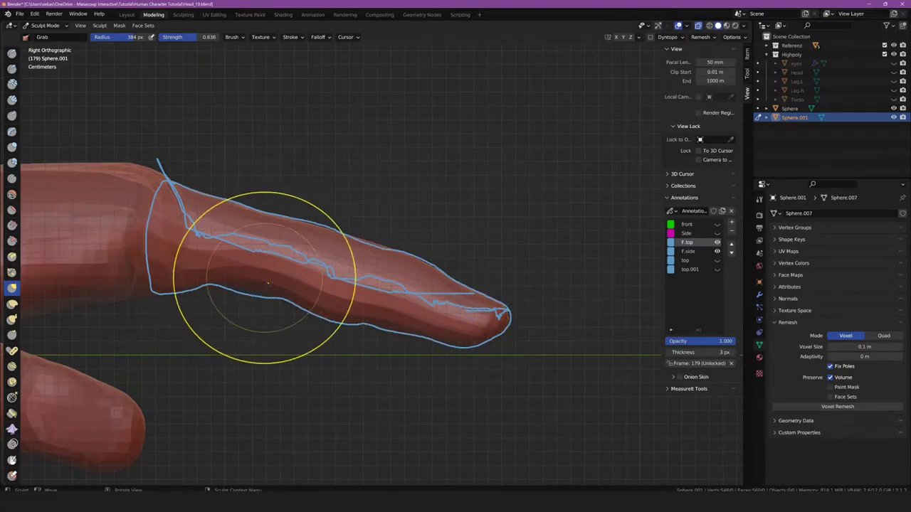
{"action": "mouse_move", "coordinate": [244, 305]}
{"action": "left_mouse_down"}
{"action": "mouse_move", "coordinate": [204, 278]}
{"action": "mouse_move", "coordinate": [254, 286]}
{"action": "mouse_move", "coordinate": [305, 315]}
{"action": "left_mouse_up"}
{"action": "mouse_move", "coordinate": [305, 315]}
{"action": "middle_mouse_down"}
{"action": "mouse_move", "coordinate": [342, 278]}
{"action": "mouse_move", "coordinate": [285, 152]}
{"action": "middle_mouse_up"}
- Grab the knuckle mesh at the pointing finger's base to smooth its join with the fist
{"action": "scroll", "coordinate": [342, 279], "scroll_direction": "down", "scroll_amount": 10}
{"action": "scroll", "coordinate": [366, 254], "scroll_direction": "up", "scroll_amount": 5}
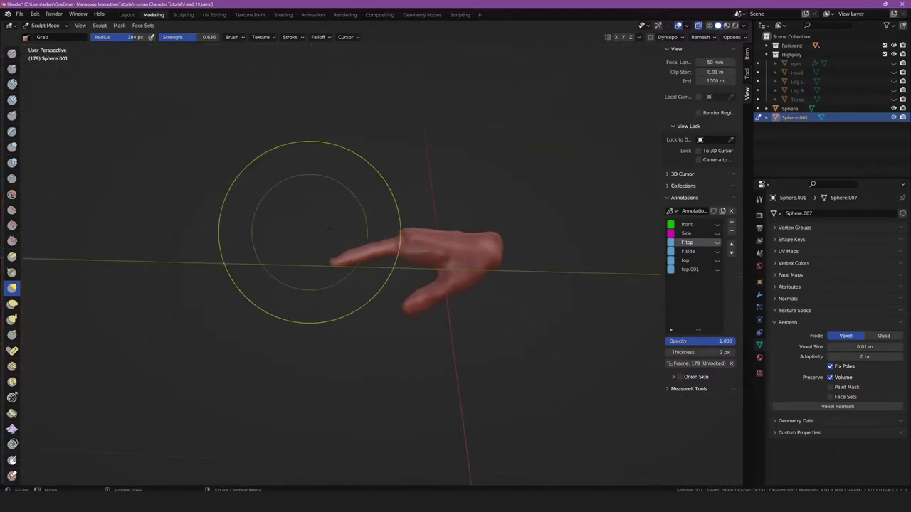
{"action": "mouse_move", "coordinate": [356, 153]}
{"action": "middle_mouse_down"}
{"action": "mouse_move", "coordinate": [325, 230]}
{"action": "mouse_move", "coordinate": [335, 213]}
{"action": "mouse_move", "coordinate": [285, 91]}
{"action": "middle_mouse_up"}
{"action": "scroll", "coordinate": [370, 241], "scroll_direction": "up", "scroll_amount": 5}
{"action": "scroll", "coordinate": [370, 241], "scroll_direction": "down", "scroll_amount": 5}
{"action": "scroll", "coordinate": [285, 143], "scroll_direction": "up", "scroll_amount": 3}
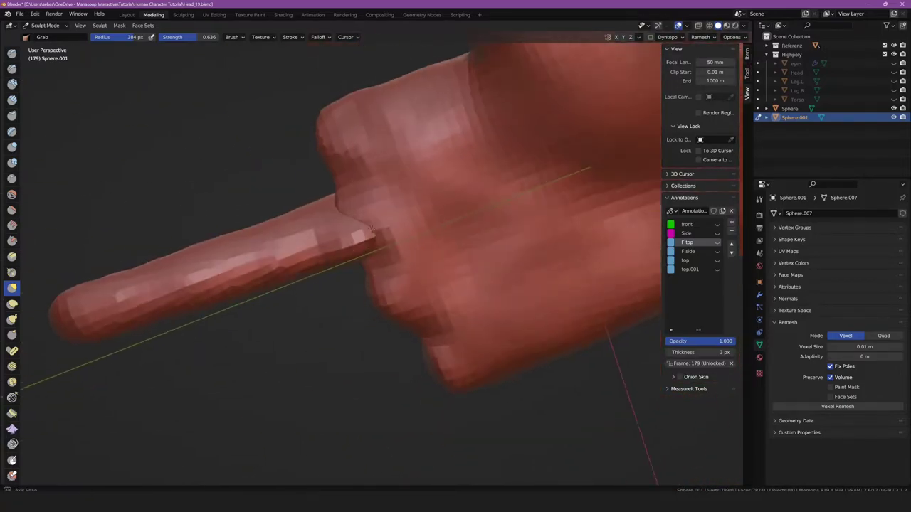
{"action": "scroll", "coordinate": [300, 163], "scroll_direction": "up", "scroll_amount": 3}
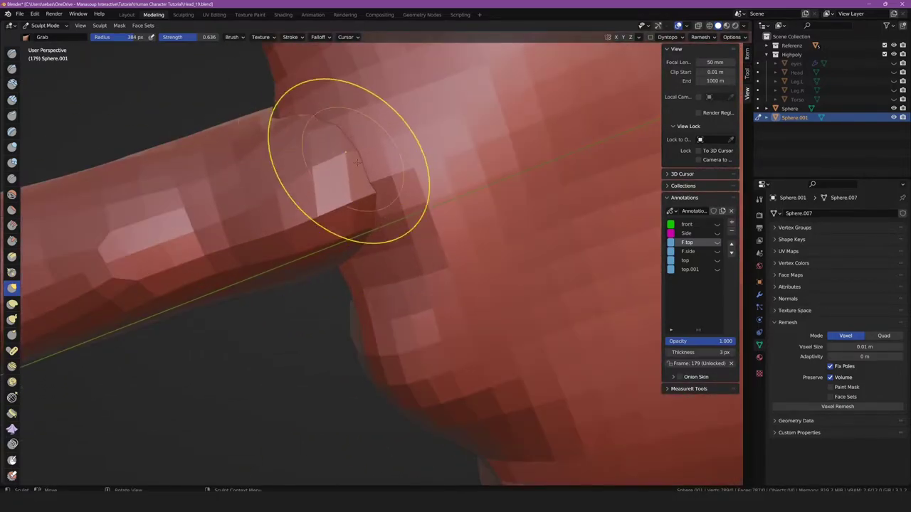
{"action": "left_click_drag", "start_coordinate": [300, 163], "coordinate": [303, 112]}
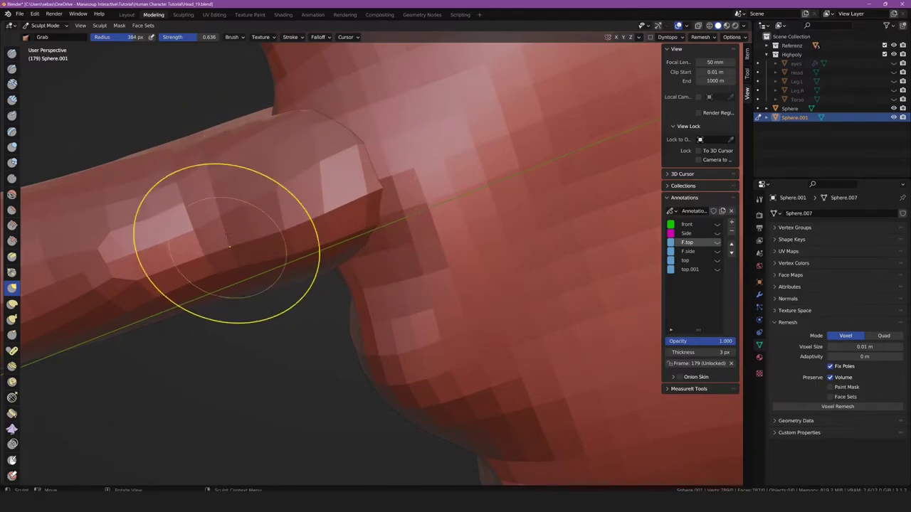
{"action": "scroll", "coordinate": [174, 207], "scroll_direction": "down", "scroll_amount": 6}
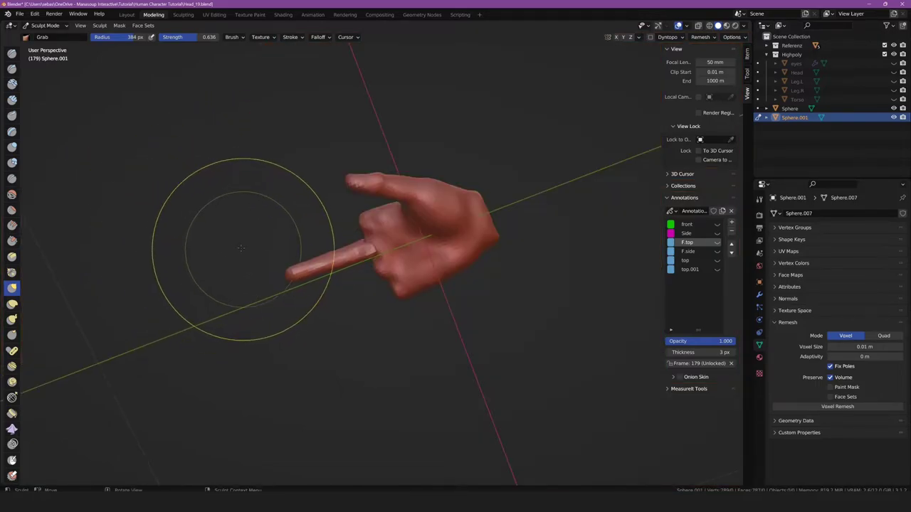
{"action": "key", "text": "KP_7"}
{"action": "scroll", "coordinate": [313, 222], "scroll_direction": "up", "scroll_amount": 1}
{"action": "scroll", "coordinate": [314, 222], "scroll_direction": "up", "scroll_amount": 2}
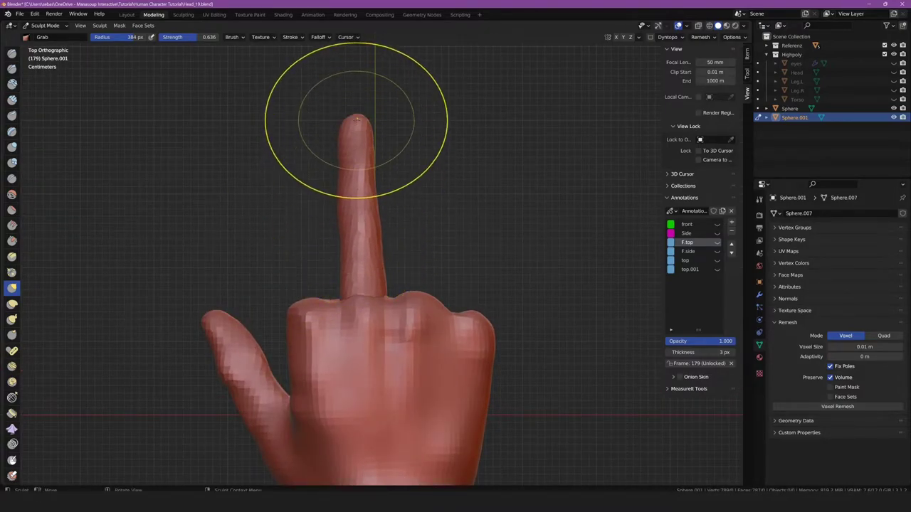
{"action": "middle_click_drag", "start_coordinate": [325, 275], "coordinate": [341, 270], "text": "shift"}
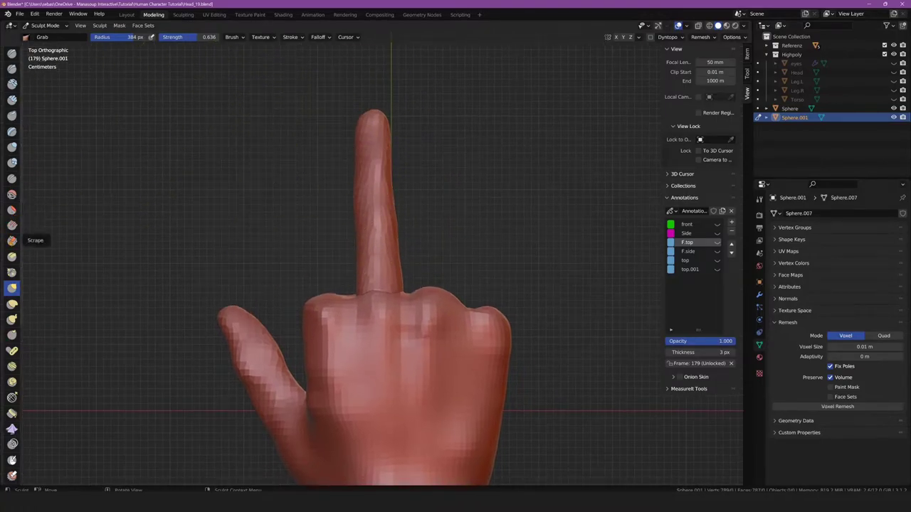
- Select the Scrape/Peaks brush and shrink its radius to 236 px
{"action": "left_click", "coordinate": [12, 241]}
{"action": "scroll", "coordinate": [304, 223], "scroll_direction": "up", "scroll_amount": 4}
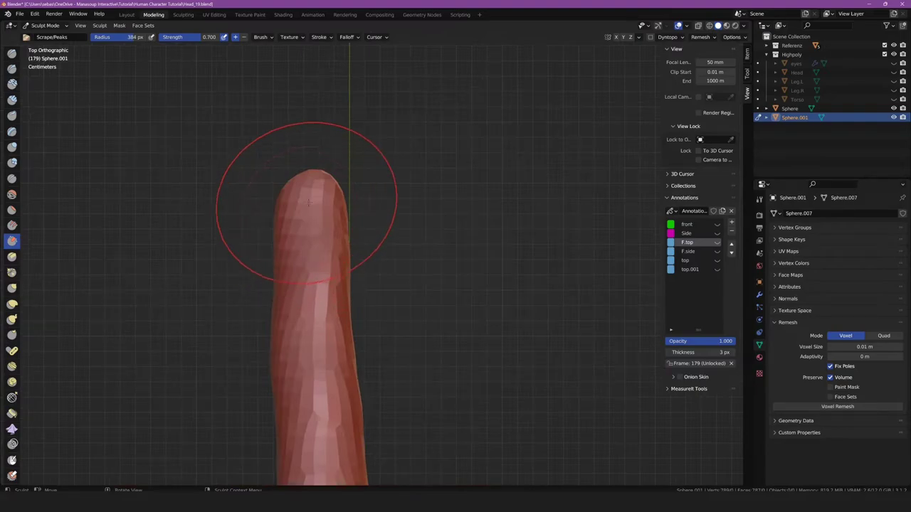
{"action": "key", "text": "f"}
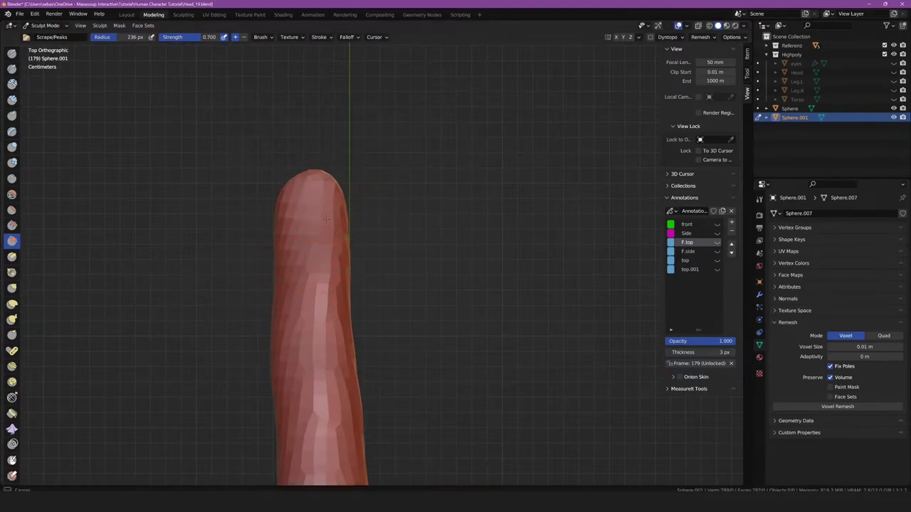
{"action": "mouse_move", "coordinate": [292, 200]}
{"action": "middle_mouse_down"}
{"action": "mouse_move", "coordinate": [130, 207]}
{"action": "mouse_move", "coordinate": [257, 237]}
{"action": "middle_mouse_up"}
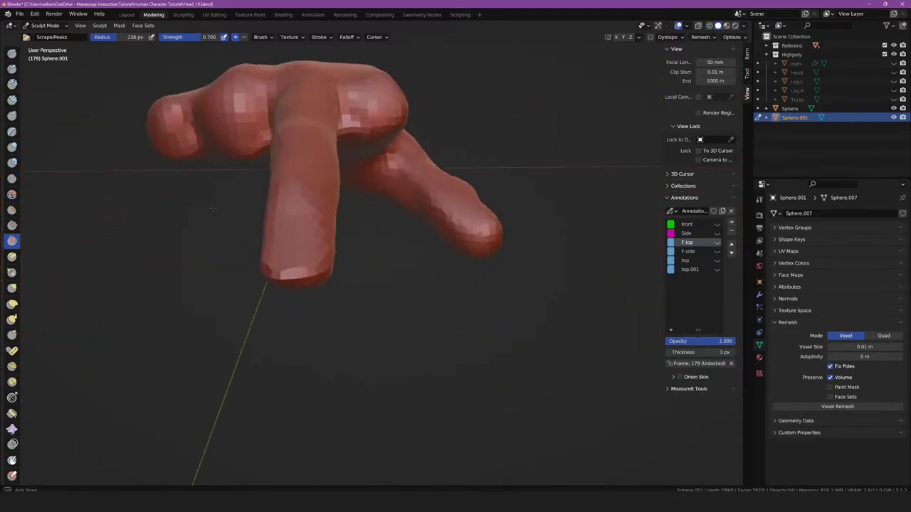
{"action": "middle_click_drag", "start_coordinate": [305, 267], "coordinate": [214, 214]}
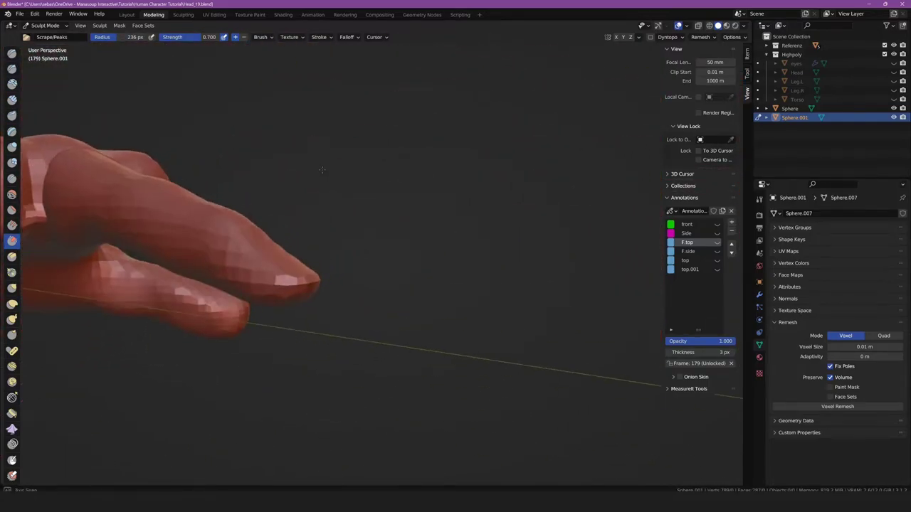
- Return to Object Mode and view the hand from the top
{"action": "left_click", "coordinate": [45, 25]}
{"action": "left_click", "coordinate": [36, 34]}
{"action": "key", "text": "KP_7"}
{"action": "scroll", "coordinate": [268, 209], "scroll_direction": "up", "scroll_amount": 2}
- Duplicate the finger and place the copy to the left of the first, adjusting the pivot point
{"action": "key", "text": "shift+d"}
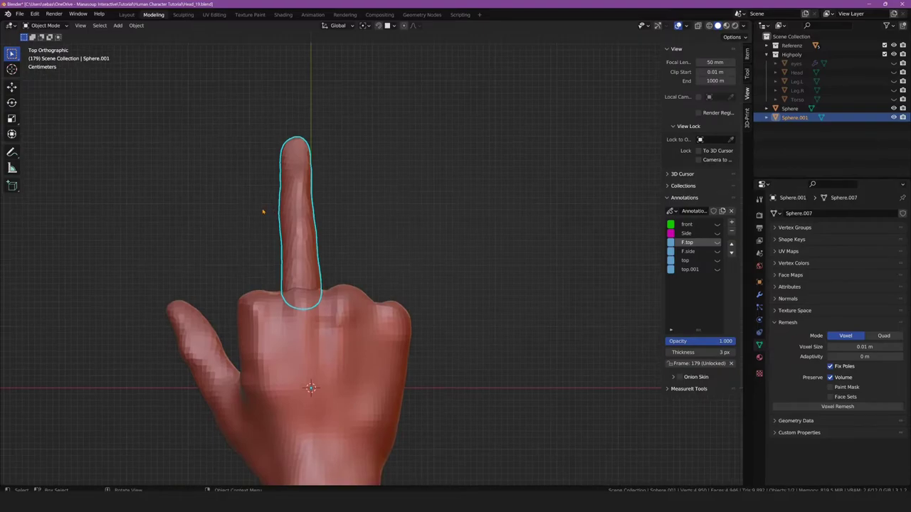
{"action": "left_click", "coordinate": [213, 198]}
{"action": "left_click", "coordinate": [366, 25]}
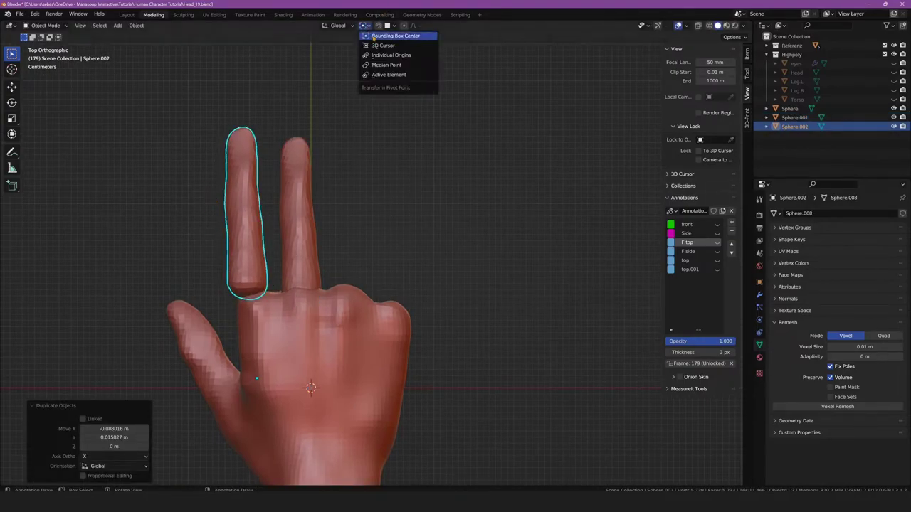
{"action": "left_click", "coordinate": [388, 44]}
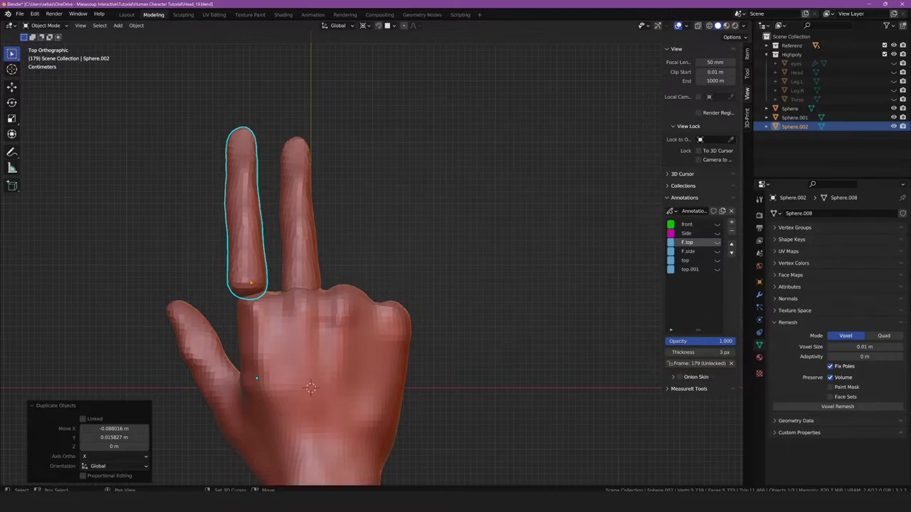
{"action": "key", "text": "g"}
{"action": "left_click", "coordinate": [267, 390]}
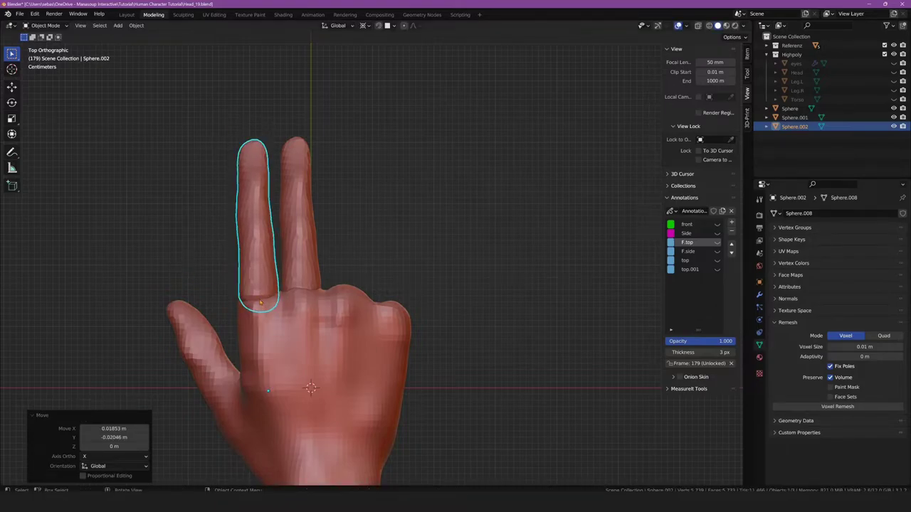
- Tilt the second finger, scale it to 0.946, and enter Sculpt Mode on it
{"action": "key", "text": "r"}
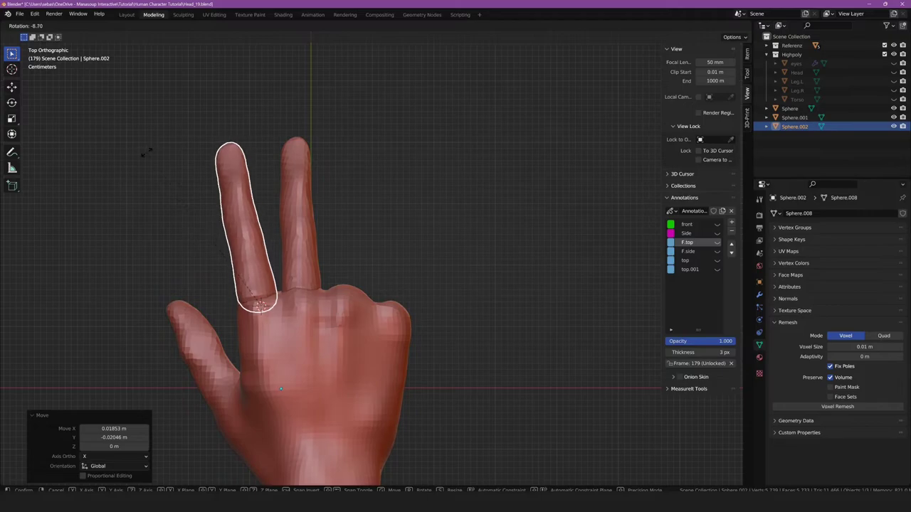
{"action": "left_click", "coordinate": [146, 153]}
{"action": "middle_click_drag", "start_coordinate": [150, 160], "coordinate": [178, 203]}
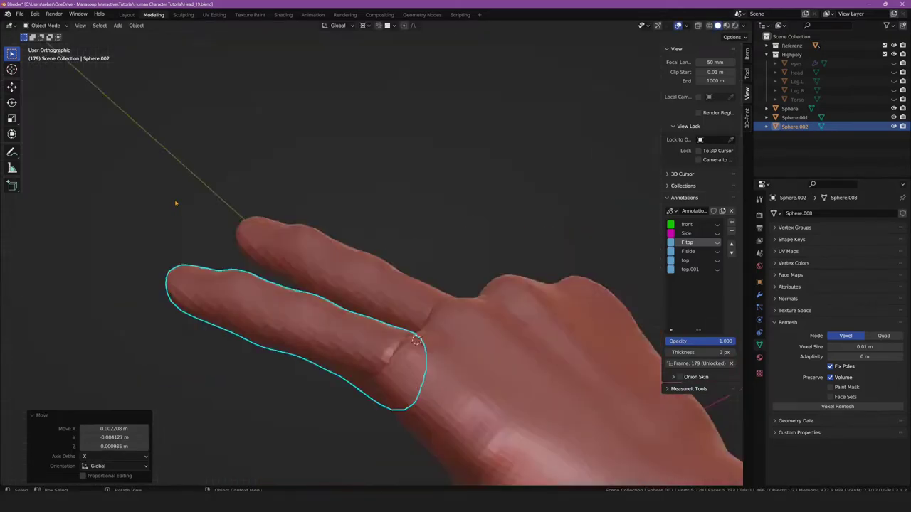
{"action": "key", "text": "KP_7"}
{"action": "scroll", "coordinate": [183, 238], "scroll_direction": "up", "scroll_amount": 2}
{"action": "key", "text": "s"}
{"action": "left_click", "coordinate": [130, 190]}
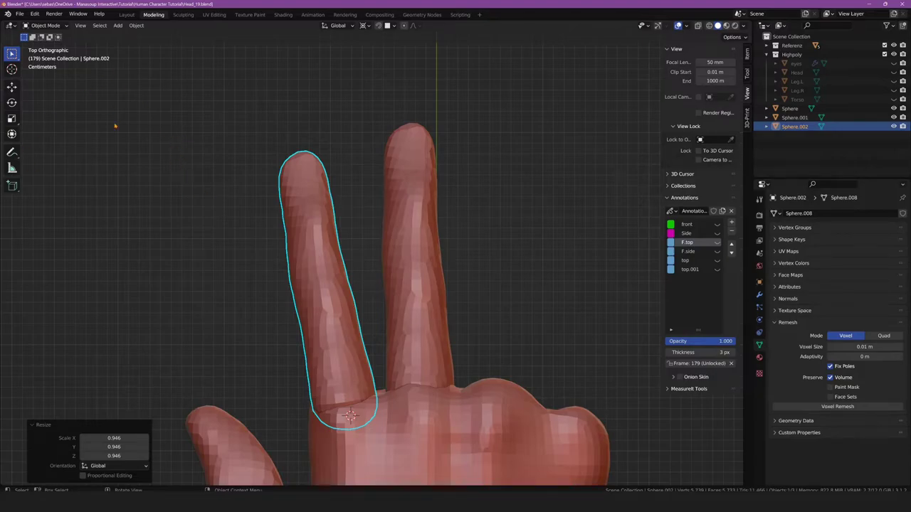
{"action": "left_click", "coordinate": [45, 24]}
{"action": "left_click", "coordinate": [47, 53]}
- With the Grab brush at 406 px, pull the left fingertip to straighten the finger
{"action": "key", "text": "g"}
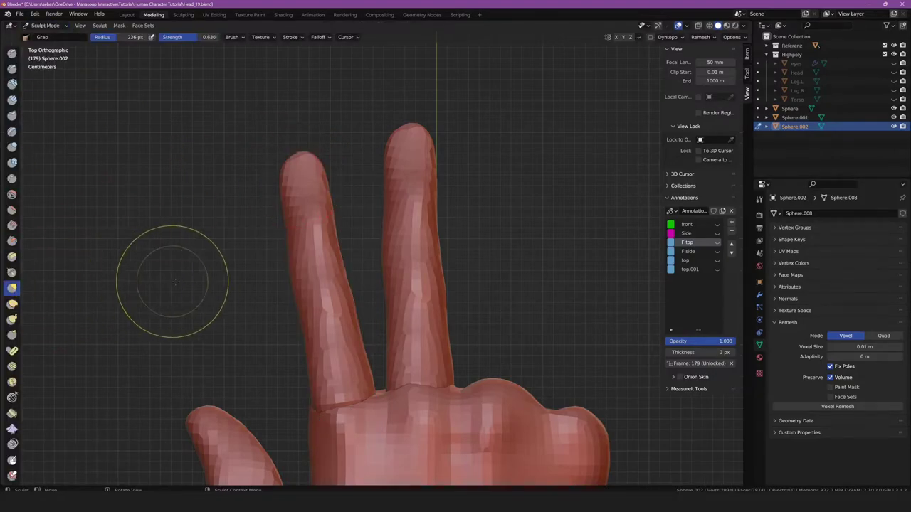
{"action": "key", "text": "f"}
{"action": "left_click", "coordinate": [300, 171]}
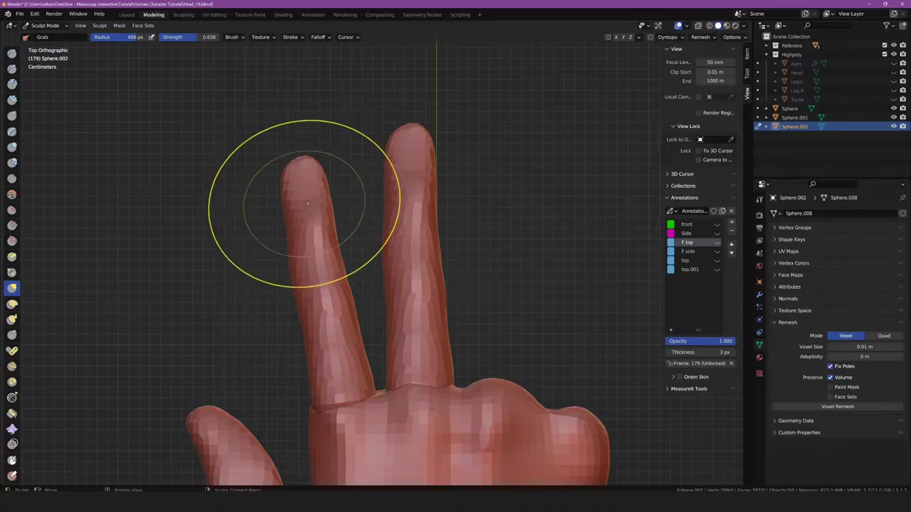
{"action": "left_click_drag", "start_coordinate": [300, 171], "coordinate": [315, 244]}
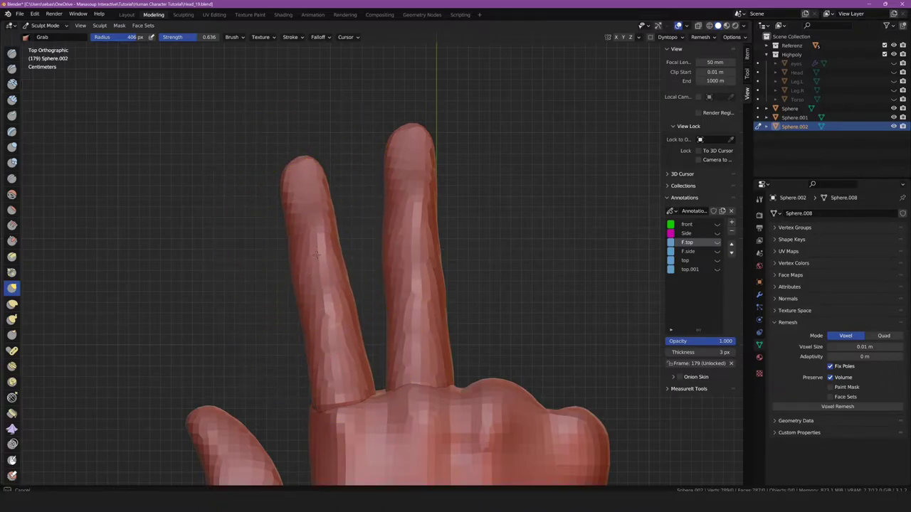
{"action": "mouse_move", "coordinate": [306, 143]}
{"action": "left_mouse_down"}
{"action": "mouse_move", "coordinate": [321, 236]}
{"action": "mouse_move", "coordinate": [293, 213]}
{"action": "left_mouse_up"}
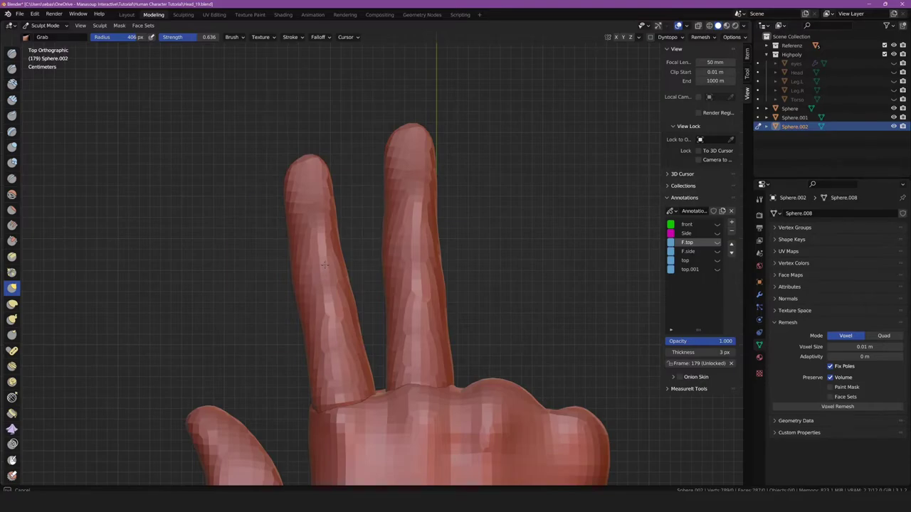
- Shrink the brush to 238 px and orbit to inspect the hand, ending in top view
{"action": "key", "text": "f"}
{"action": "left_click", "coordinate": [307, 226]}
{"action": "mouse_move", "coordinate": [221, 267]}
{"action": "middle_mouse_down"}
{"action": "mouse_move", "coordinate": [316, 173]}
{"action": "mouse_move", "coordinate": [376, 224]}
{"action": "mouse_move", "coordinate": [329, 234]}
{"action": "mouse_move", "coordinate": [221, 95]}
{"action": "middle_mouse_up"}
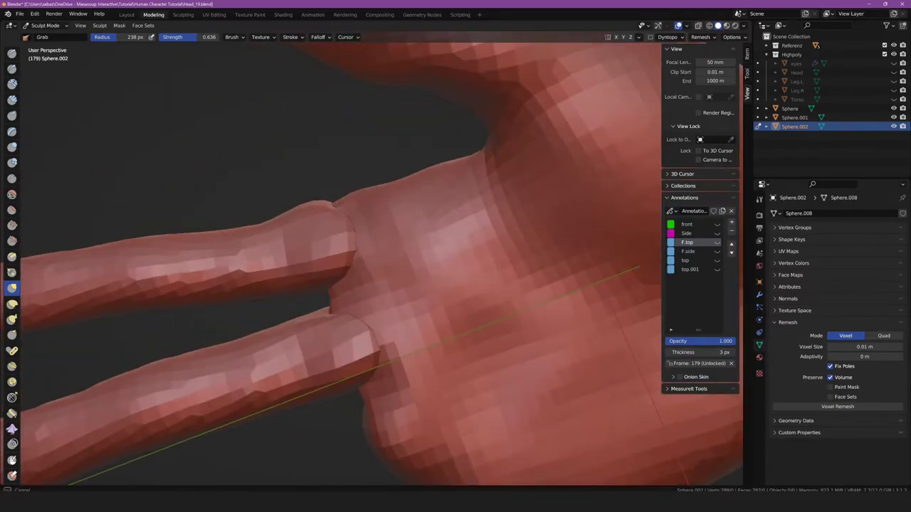
{"action": "middle_click_drag", "start_coordinate": [306, 205], "coordinate": [310, 256]}
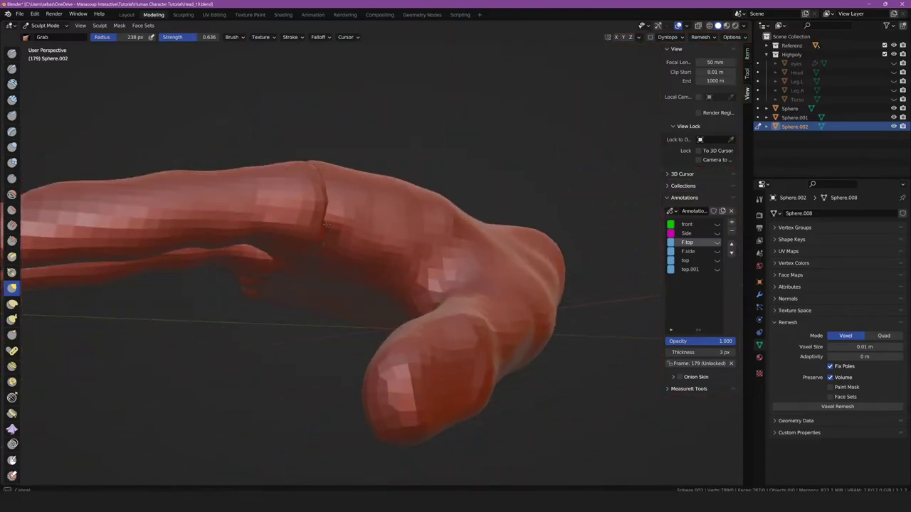
{"action": "mouse_move", "coordinate": [311, 219]}
{"action": "middle_mouse_down"}
{"action": "mouse_move", "coordinate": [338, 221]}
{"action": "mouse_move", "coordinate": [331, 279]}
{"action": "mouse_move", "coordinate": [264, 272]}
{"action": "middle_mouse_up"}
{"action": "key", "text": "KP_7"}
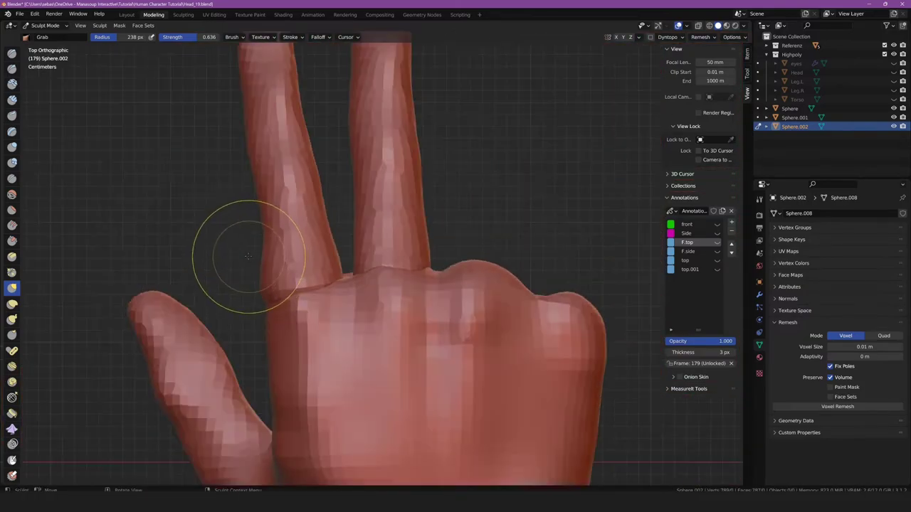
{"action": "scroll", "coordinate": [248, 256], "scroll_direction": "down", "scroll_amount": 8}
{"action": "scroll", "coordinate": [240, 240], "scroll_direction": "up", "scroll_amount": 5}
{"action": "scroll", "coordinate": [240, 214], "scroll_direction": "up", "scroll_amount": 3}
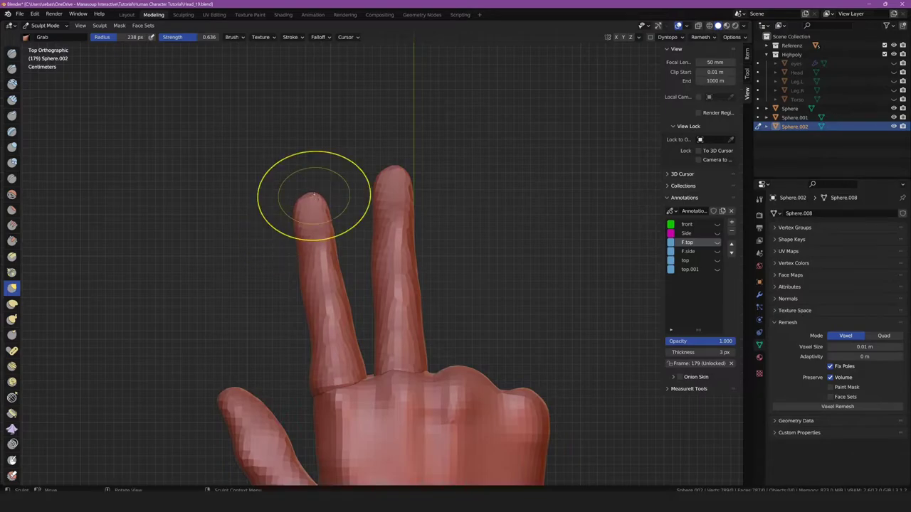
{"action": "scroll", "coordinate": [314, 194], "scroll_direction": "down", "scroll_amount": 3}
{"action": "scroll", "coordinate": [285, 325], "scroll_direction": "up", "scroll_amount": 4}
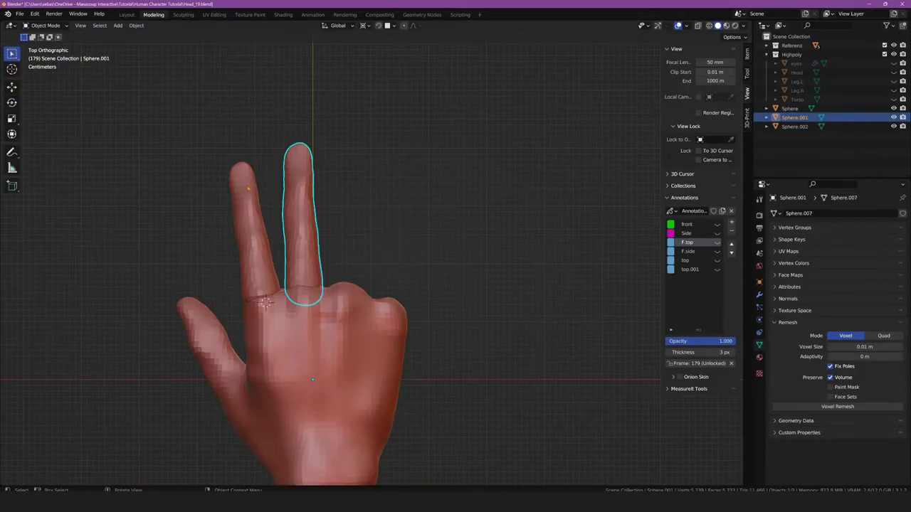
- Duplicate the finger to the right, tilt it about 10.3°, scale it to 0.908 and position it
{"action": "scroll", "coordinate": [274, 204], "scroll_direction": "up", "scroll_amount": 3}
{"action": "middle_click_drag", "start_coordinate": [275, 204], "coordinate": [301, 204], "text": "shift"}
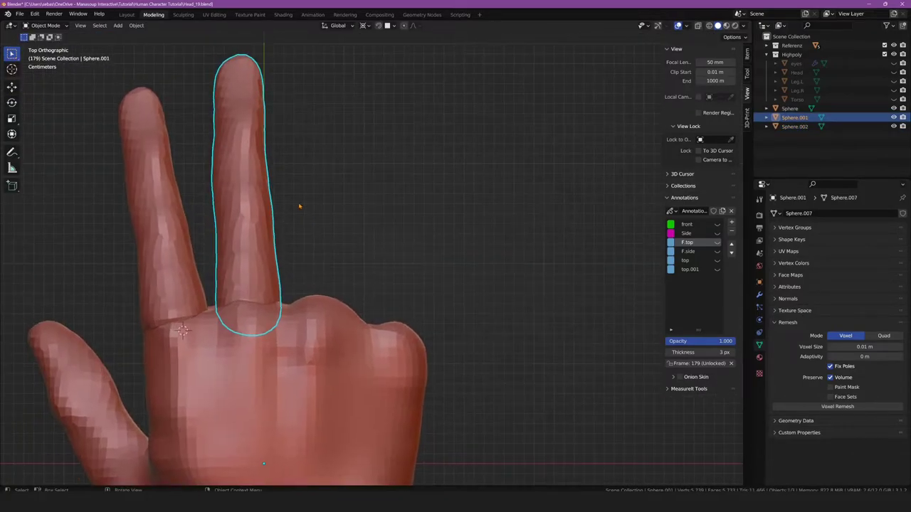
{"action": "key", "text": "shift+d"}
{"action": "left_click", "coordinate": [378, 204]}
{"action": "key", "text": "r"}
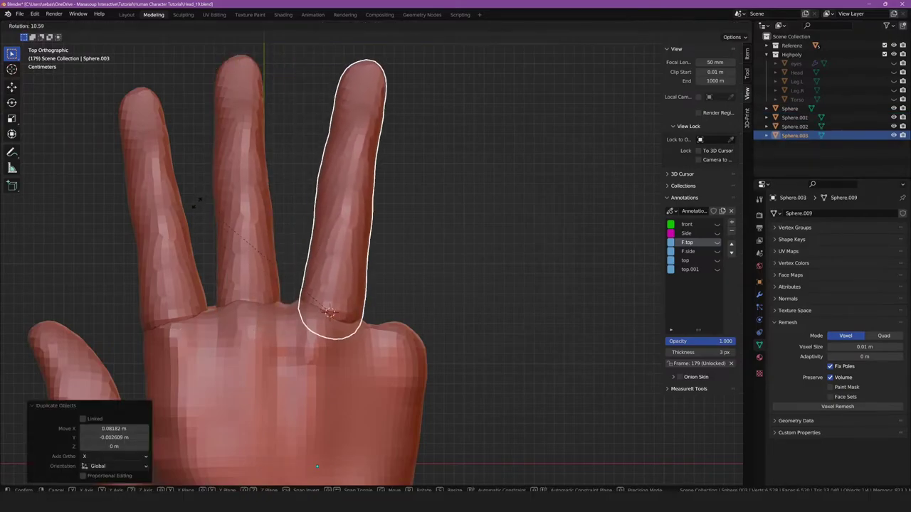
{"action": "left_click", "coordinate": [235, 181]}
{"action": "key", "text": "s"}
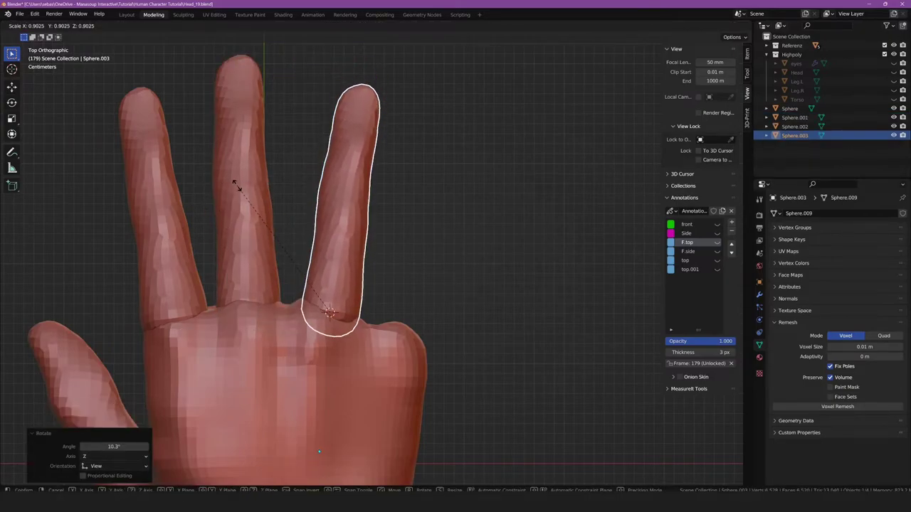
{"action": "left_click", "coordinate": [234, 182]}
{"action": "key", "text": "g"}
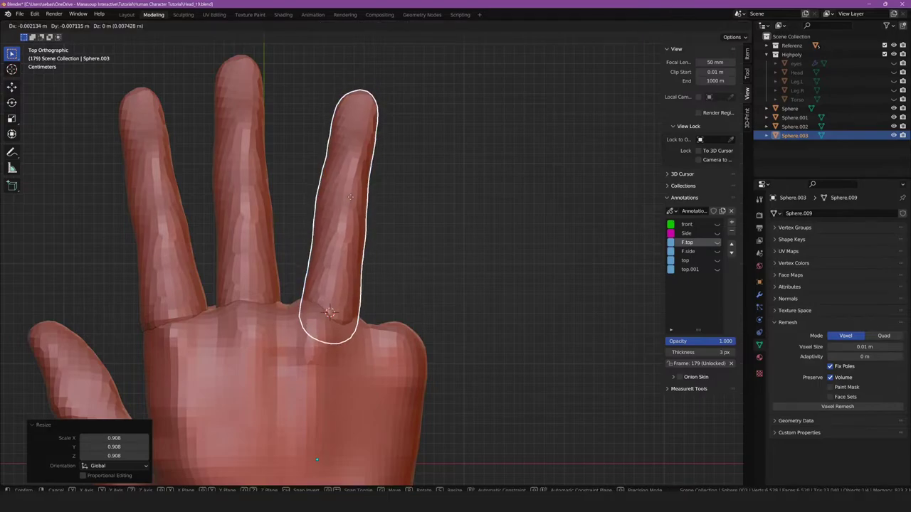
{"action": "left_click", "coordinate": [350, 198]}
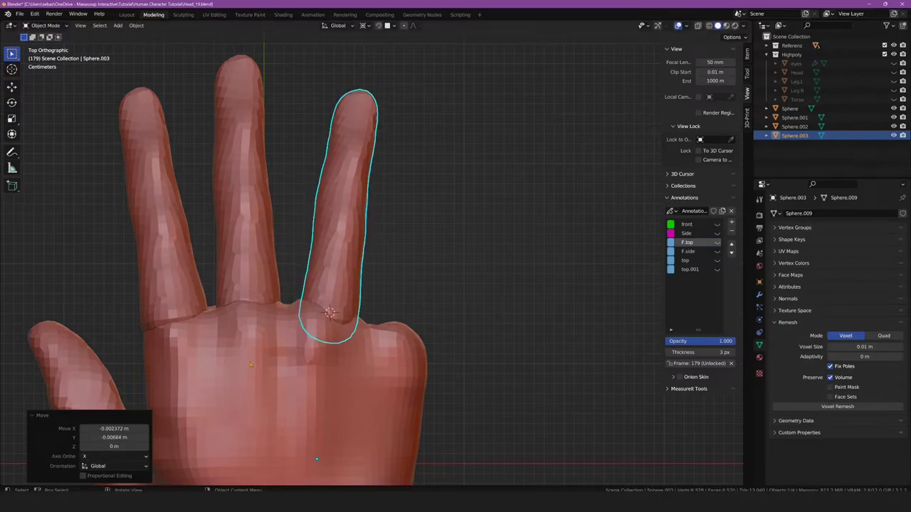
- Select the hand mesh and switch it to Sculpt Mode
{"action": "left_click", "coordinate": [317, 459]}
{"action": "left_click", "coordinate": [45, 25]}
{"action": "left_click", "coordinate": [43, 57]}
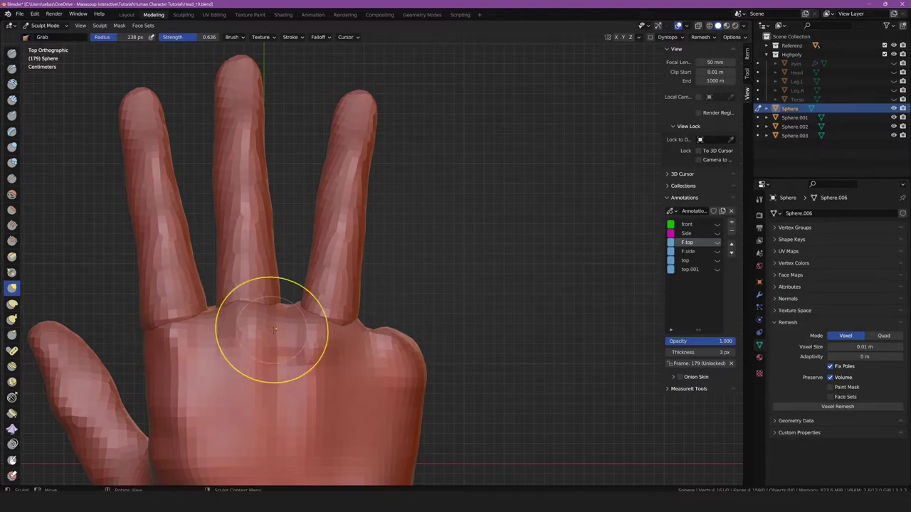
- Move sculpting from the hand to finger Sphere.001 via Object Mode, orbiting to inspect
{"action": "middle_click_drag", "start_coordinate": [314, 352], "coordinate": [418, 288]}
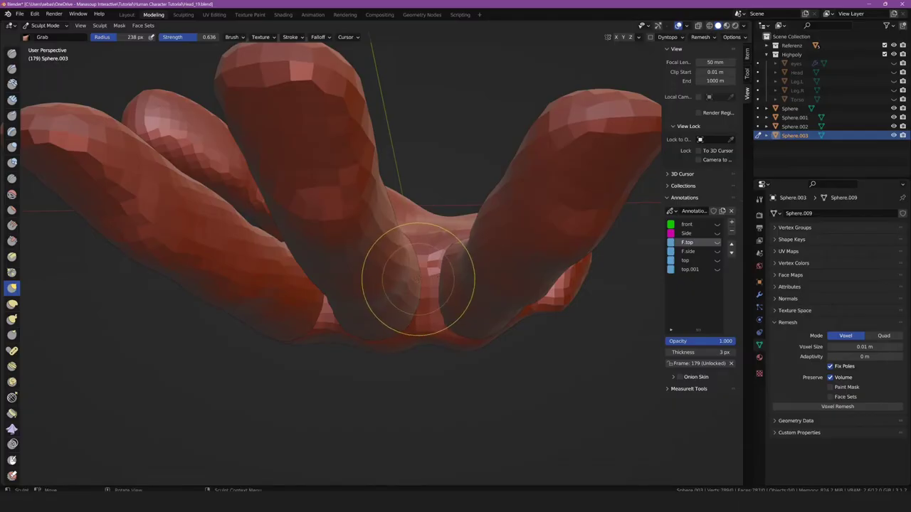
{"action": "mouse_move", "coordinate": [533, 285]}
{"action": "middle_mouse_down"}
{"action": "mouse_move", "coordinate": [545, 214]}
{"action": "mouse_move", "coordinate": [569, 193]}
{"action": "mouse_move", "coordinate": [460, 232]}
{"action": "mouse_move", "coordinate": [477, 316]}
{"action": "mouse_move", "coordinate": [298, 218]}
{"action": "middle_mouse_up"}
{"action": "left_click", "coordinate": [45, 25]}
{"action": "left_click", "coordinate": [43, 36]}
{"action": "left_click", "coordinate": [398, 398]}
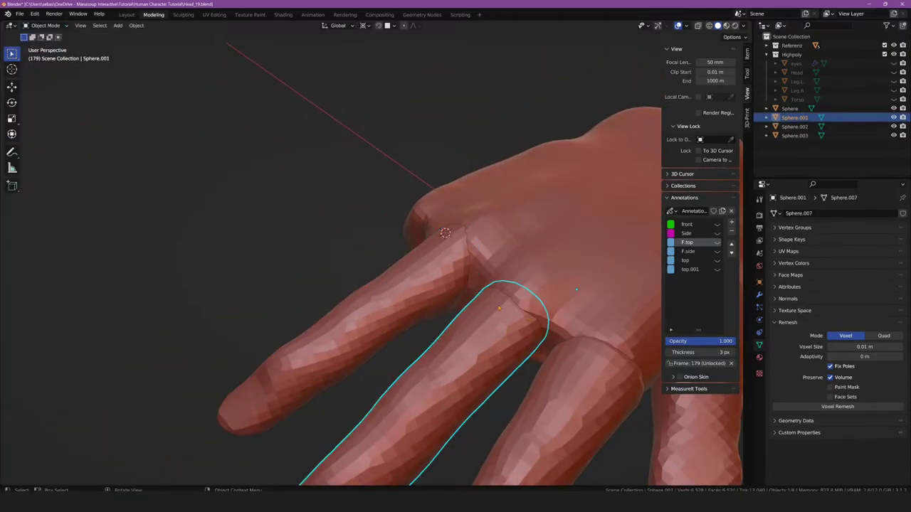
{"action": "left_click", "coordinate": [45, 24]}
{"action": "left_click", "coordinate": [42, 57]}
{"action": "mouse_move", "coordinate": [412, 256]}
{"action": "middle_mouse_down"}
{"action": "mouse_move", "coordinate": [440, 190]}
{"action": "mouse_move", "coordinate": [448, 234]}
{"action": "mouse_move", "coordinate": [494, 190]}
{"action": "mouse_move", "coordinate": [381, 278]}
{"action": "middle_mouse_up"}
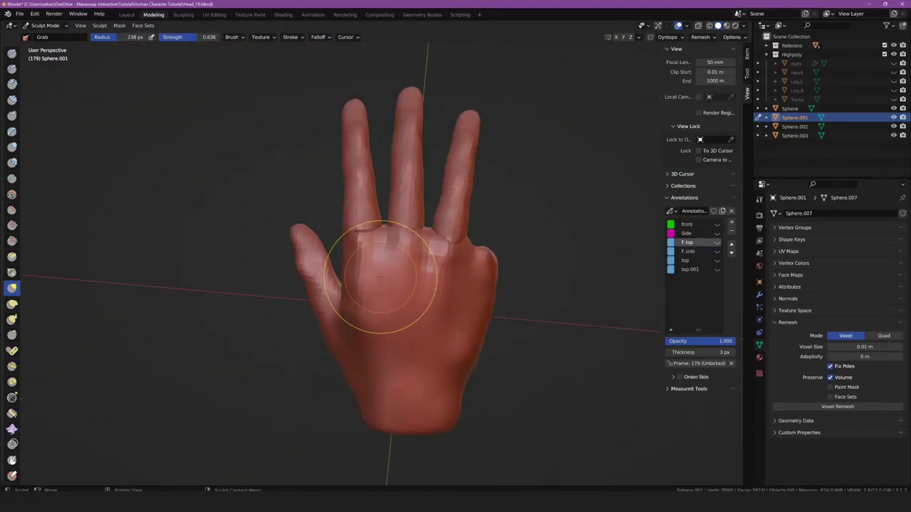
{"action": "key", "text": "KP_7"}
- Duplicate a finger to the right, scale it to 0.7778, tilt it 16.1° and reposition it
{"action": "key", "text": "ctrl+Tab"}
{"action": "left_click", "coordinate": [274, 185]}
{"action": "key", "text": "shift+d"}
{"action": "left_click", "coordinate": [361, 216]}
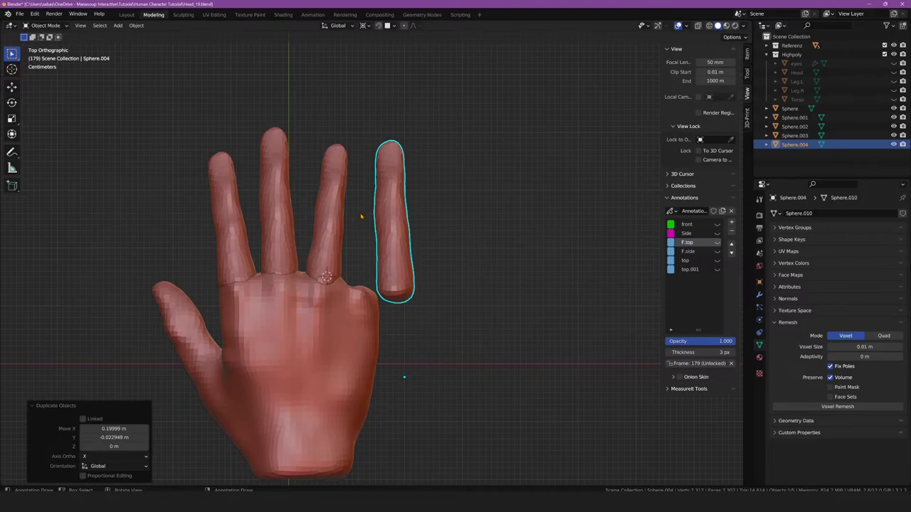
{"action": "mouse_move", "coordinate": [274, 276]}
{"action": "middle_mouse_down", "text": "shift"}
{"action": "mouse_move", "coordinate": [229, 276]}
{"action": "mouse_move", "coordinate": [307, 224]}
{"action": "middle_mouse_up", "text": "shift"}
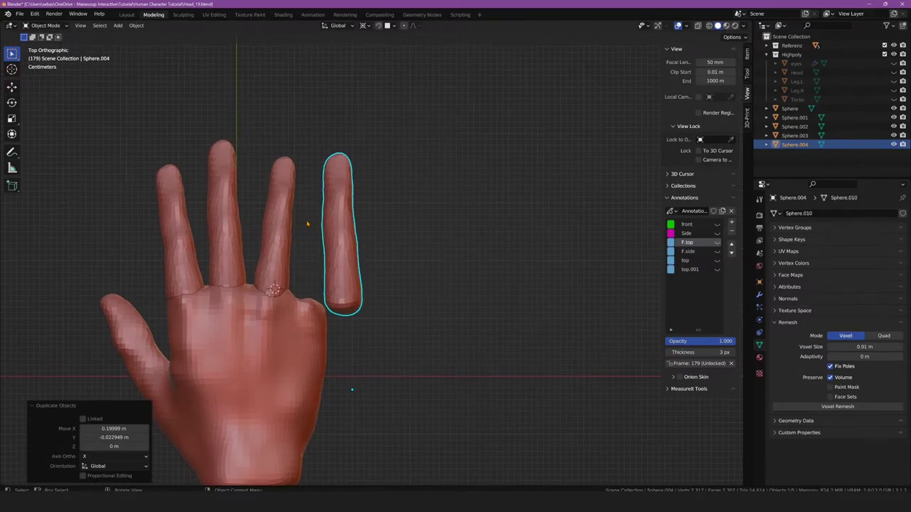
{"action": "key", "text": "s"}
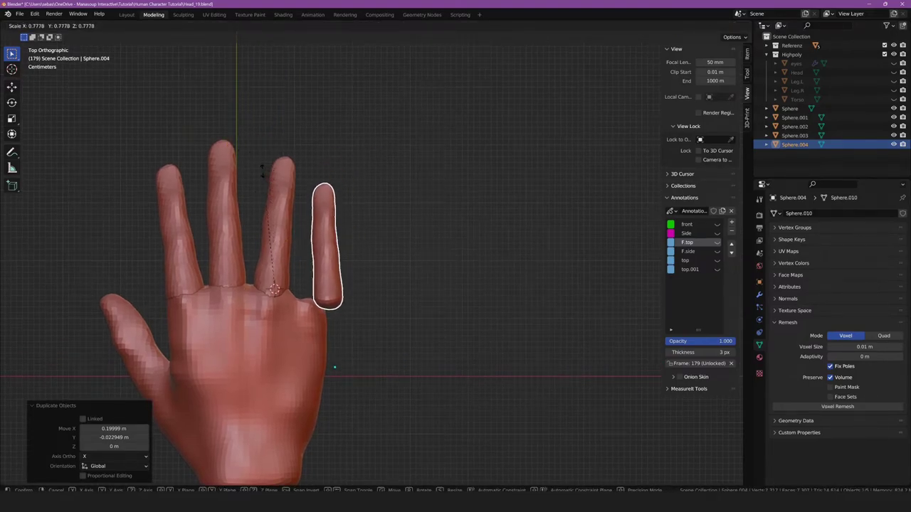
{"action": "left_click", "coordinate": [263, 169]}
{"action": "key", "text": "r"}
{"action": "left_click", "coordinate": [296, 278]}
{"action": "key", "text": "g"}
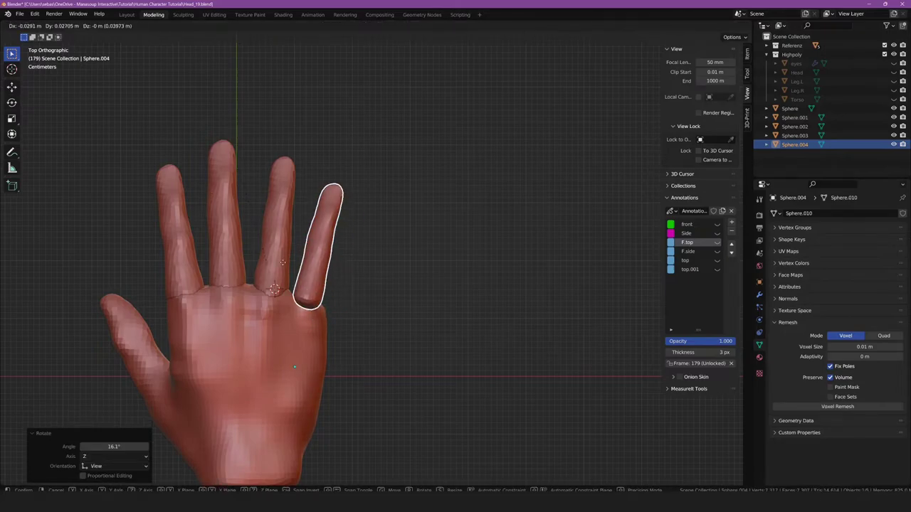
{"action": "left_click", "coordinate": [283, 263]}
- In Right view, lower the little finger along Z
{"action": "key", "text": "KP_3"}
{"action": "key", "text": "g"}
{"action": "key", "text": "z"}
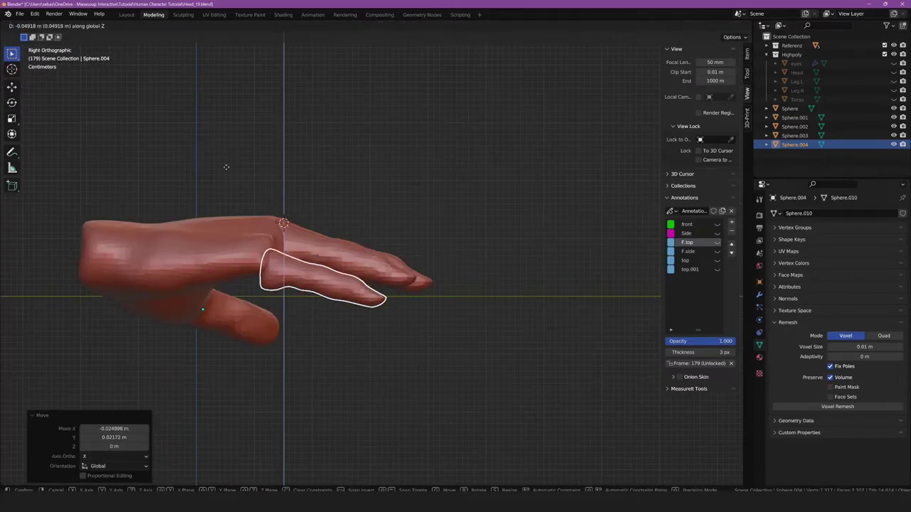
{"action": "left_click", "coordinate": [223, 156]}
- Select finger Sphere.003 and switch it to Sculpt Mode
{"action": "mouse_move", "coordinate": [223, 156]}
{"action": "middle_mouse_down"}
{"action": "mouse_move", "coordinate": [296, 159]}
{"action": "mouse_move", "coordinate": [235, 213]}
{"action": "middle_mouse_up"}
{"action": "left_click", "coordinate": [228, 299]}
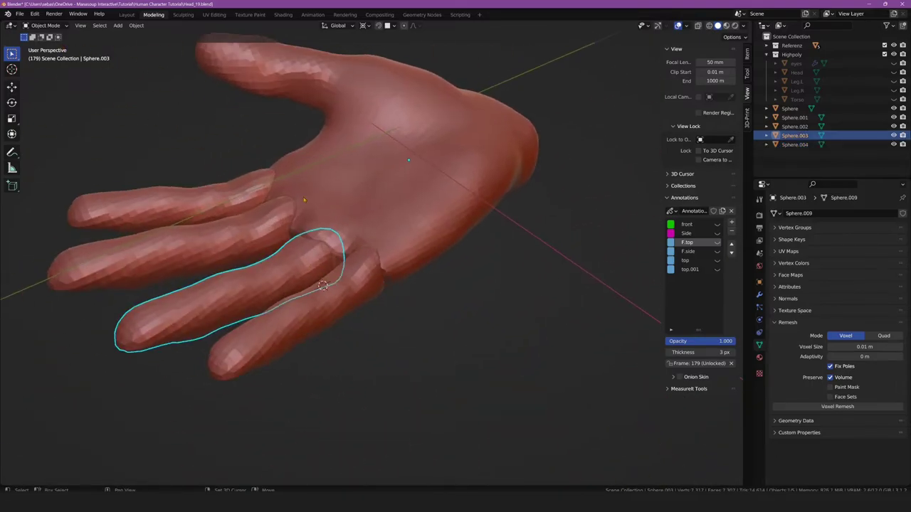
{"action": "left_click", "coordinate": [46, 25]}
{"action": "left_click", "coordinate": [47, 55]}
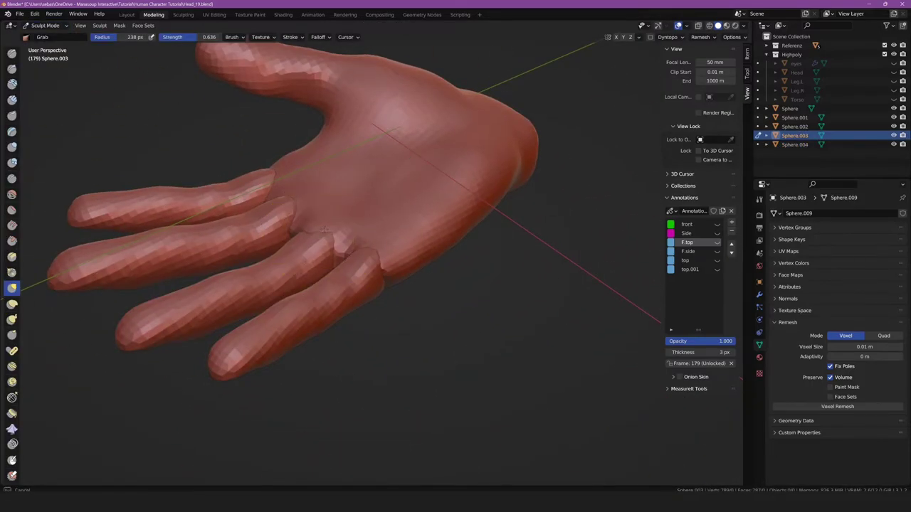
- Switch sculpting to little finger Sphere.004, then return to Object Mode and select a finger
{"action": "mouse_move", "coordinate": [323, 229]}
{"action": "middle_mouse_down"}
{"action": "mouse_move", "coordinate": [276, 237]}
{"action": "mouse_move", "coordinate": [392, 189]}
{"action": "middle_mouse_up"}
{"action": "key", "text": "alt+q"}
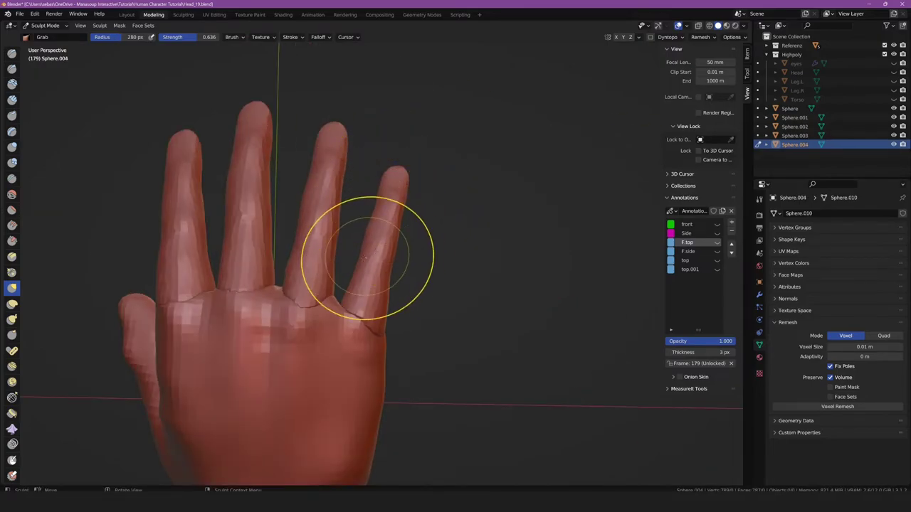
{"action": "middle_click_drag", "start_coordinate": [368, 228], "coordinate": [335, 152]}
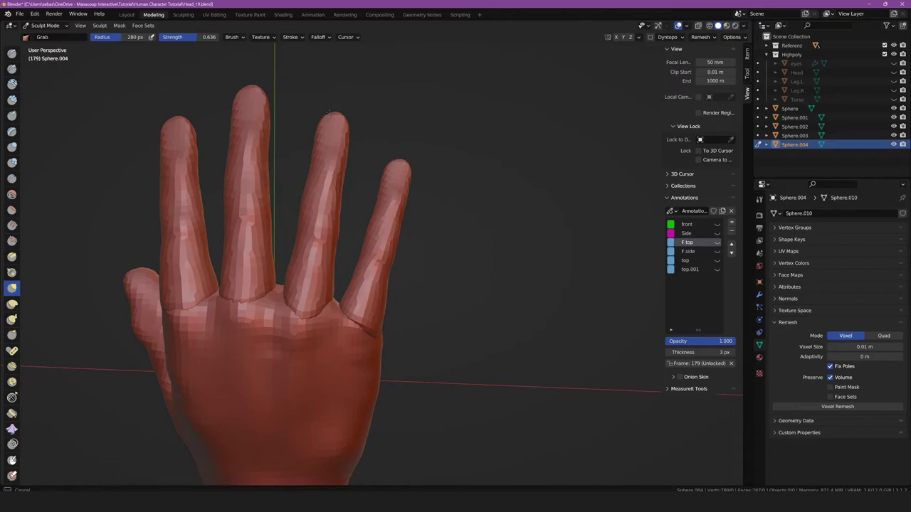
{"action": "left_click", "coordinate": [43, 26]}
{"action": "left_click", "coordinate": [48, 35]}
{"action": "left_click", "coordinate": [324, 214], "text": "shift"}
- Add the remaining fingers to the selection, join them with Ctrl+J and apply all transforms
{"action": "left_click", "coordinate": [183, 207], "text": "shift"}
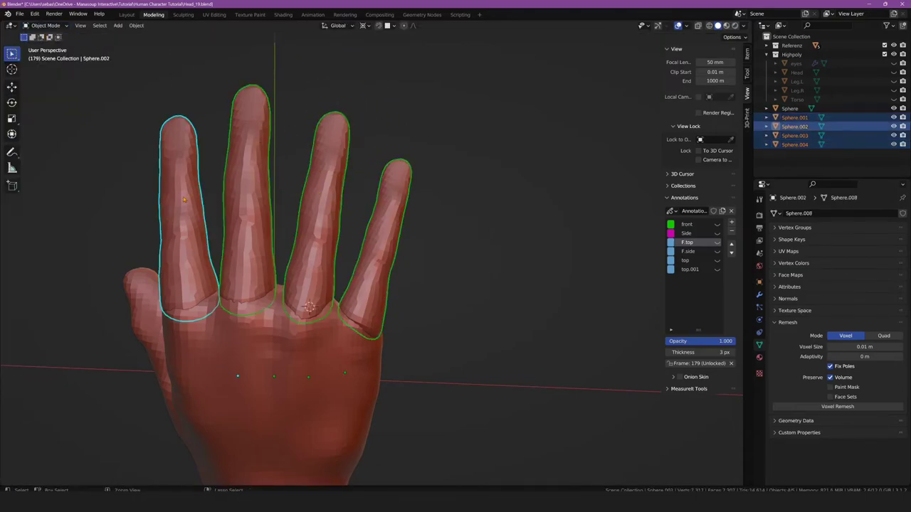
{"action": "left_click", "coordinate": [244, 172], "text": "shift"}
{"action": "key", "text": "ctrl+j"}
{"action": "key", "text": "ctrl+a"}
{"action": "left_click", "coordinate": [112, 128]}
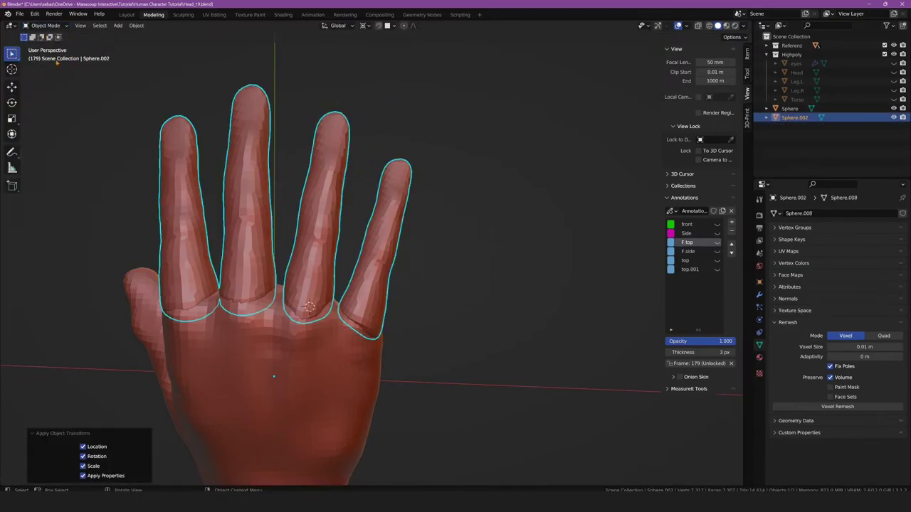
- Enter Sculpt Mode on the joined fingers and untick Face Sets in the viewport overlays
{"action": "left_click", "coordinate": [42, 25]}
{"action": "left_click", "coordinate": [43, 45]}
{"action": "middle_click_drag", "start_coordinate": [345, 174], "coordinate": [360, 166]}
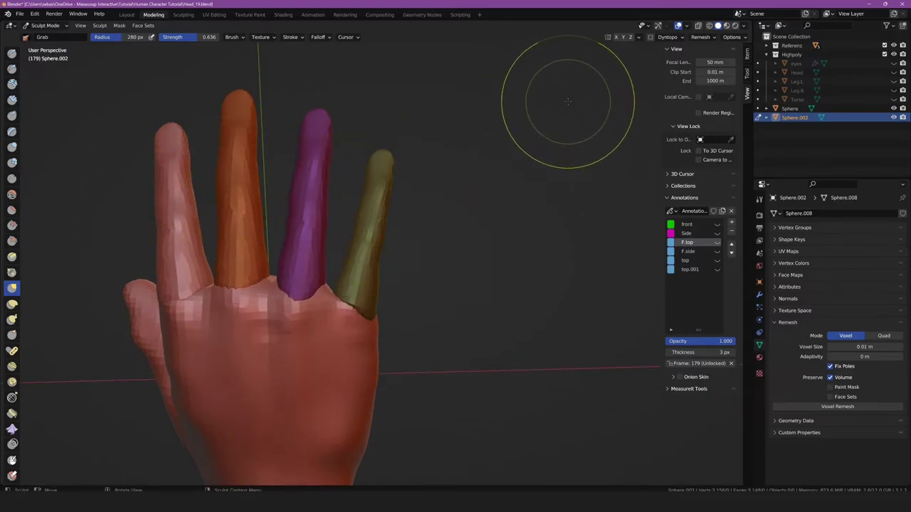
{"action": "left_click", "coordinate": [687, 26]}
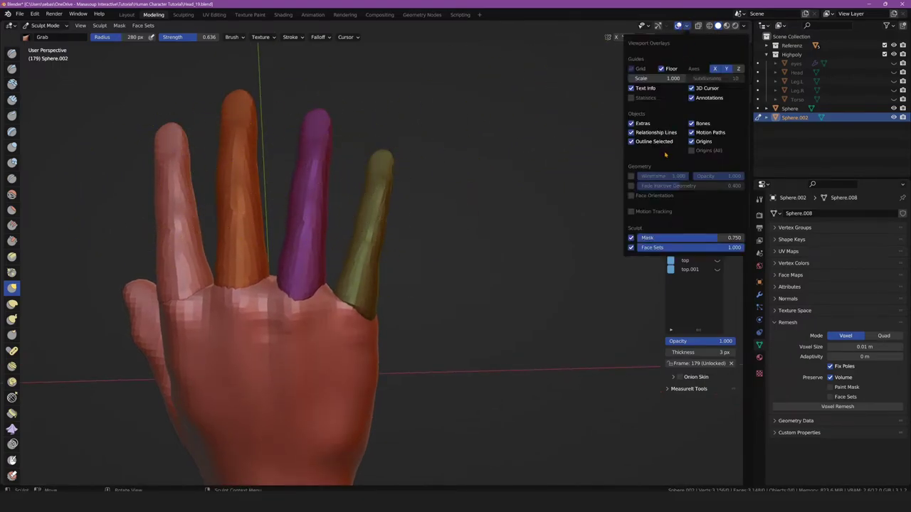
{"action": "left_click", "coordinate": [631, 248]}
{"action": "middle_click_drag", "start_coordinate": [346, 172], "coordinate": [342, 293]}
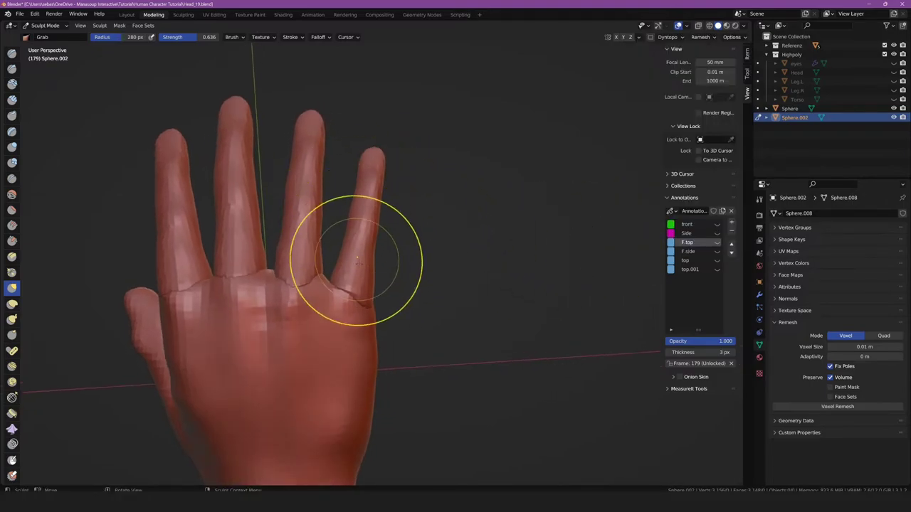
{"action": "mouse_move", "coordinate": [339, 242]}
{"action": "middle_mouse_down"}
{"action": "mouse_move", "coordinate": [427, 178]}
{"action": "mouse_move", "coordinate": [320, 303]}
{"action": "middle_mouse_up"}
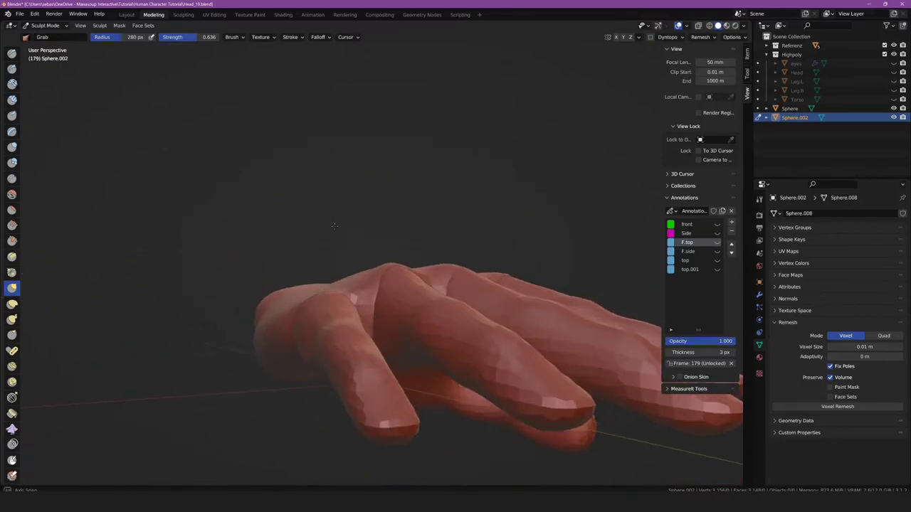
- Return to Object Mode, select the palm object Sphere and sculpt it instead
{"action": "left_click", "coordinate": [41, 25]}
{"action": "left_click", "coordinate": [43, 33]}
{"action": "left_click", "coordinate": [41, 26]}
{"action": "left_click", "coordinate": [43, 55]}
{"action": "middle_click_drag", "start_coordinate": [142, 107], "coordinate": [241, 205]}
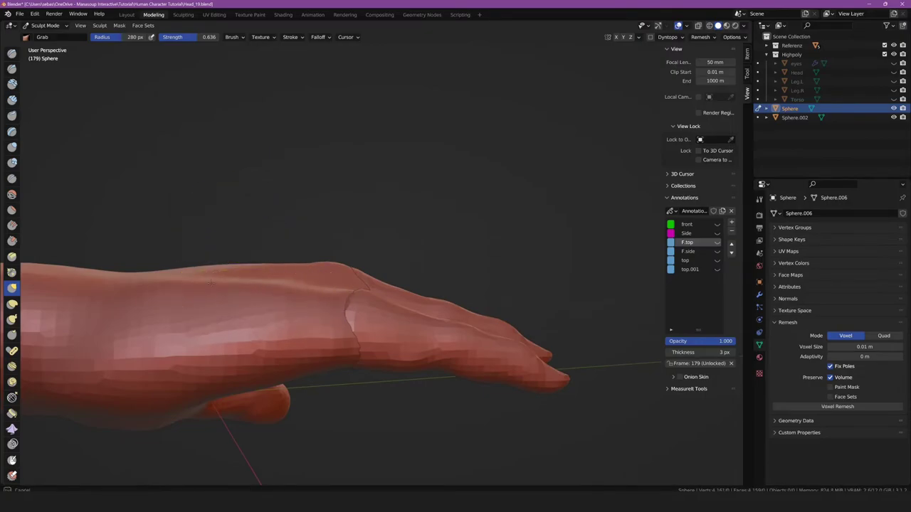
- Join the palm and fingers into one object, Sphere.002, in Object Mode
{"action": "middle_click_drag", "start_coordinate": [192, 267], "coordinate": [235, 271]}
{"action": "key", "text": "ctrl+Tab"}
{"action": "left_click", "coordinate": [287, 264], "text": "shift"}
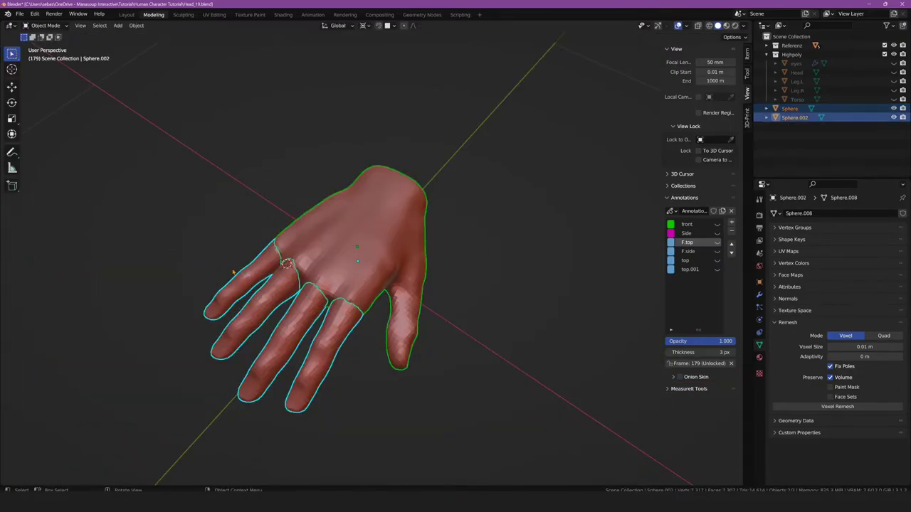
{"action": "key", "text": "ctrl+j"}
- Voxel-remesh the hand at 0.005 m voxel size and return to Sculpt Mode
{"action": "middle_click_drag", "start_coordinate": [217, 220], "coordinate": [378, 274]}
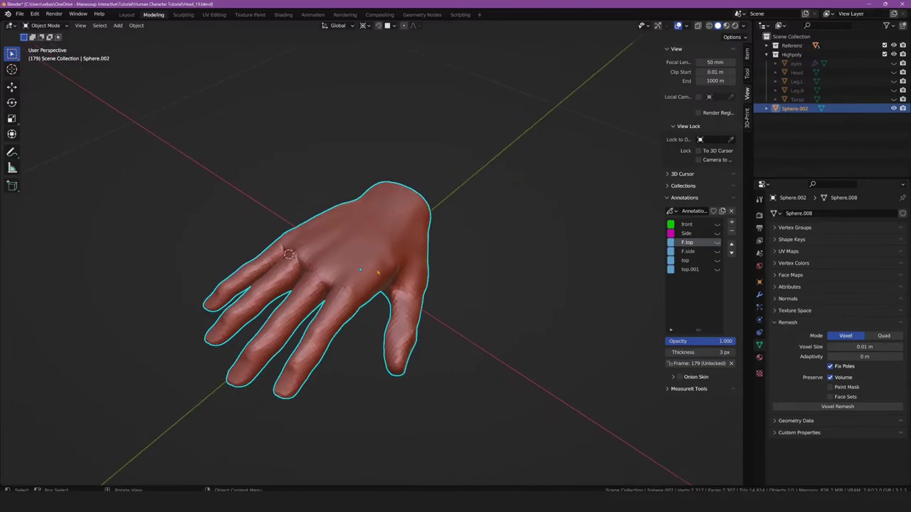
{"action": "left_click", "coordinate": [844, 347]}
{"action": "type", "text": "05"}
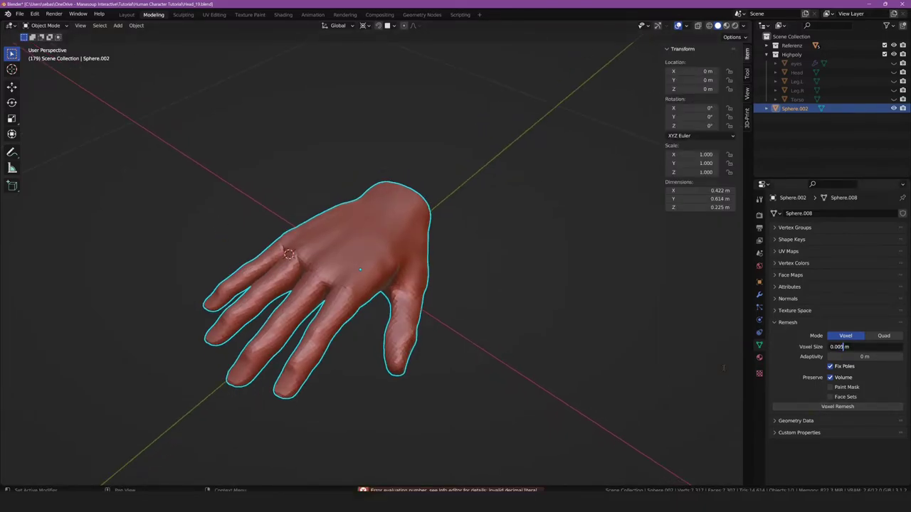
{"action": "mouse_move", "coordinate": [498, 250]}
{"action": "middle_mouse_down"}
{"action": "mouse_move", "coordinate": [368, 152]}
{"action": "mouse_move", "coordinate": [320, 142]}
{"action": "middle_mouse_up"}
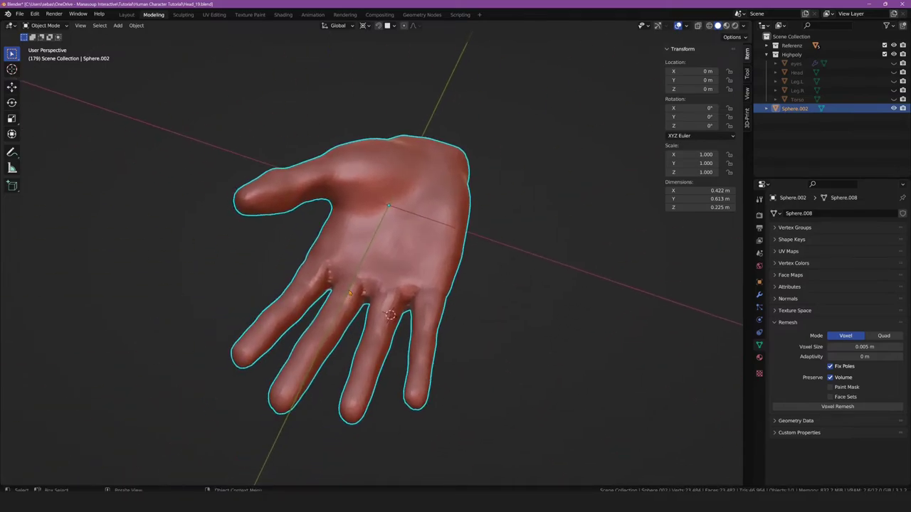
{"action": "scroll", "coordinate": [320, 142], "scroll_direction": "up", "scroll_amount": 4}
{"action": "left_click", "coordinate": [45, 25]}
{"action": "left_click", "coordinate": [47, 54]}
- Orbit around the fingers and knuckles to inspect the grab edits
{"action": "middle_click_drag", "start_coordinate": [315, 335], "coordinate": [315, 305]}
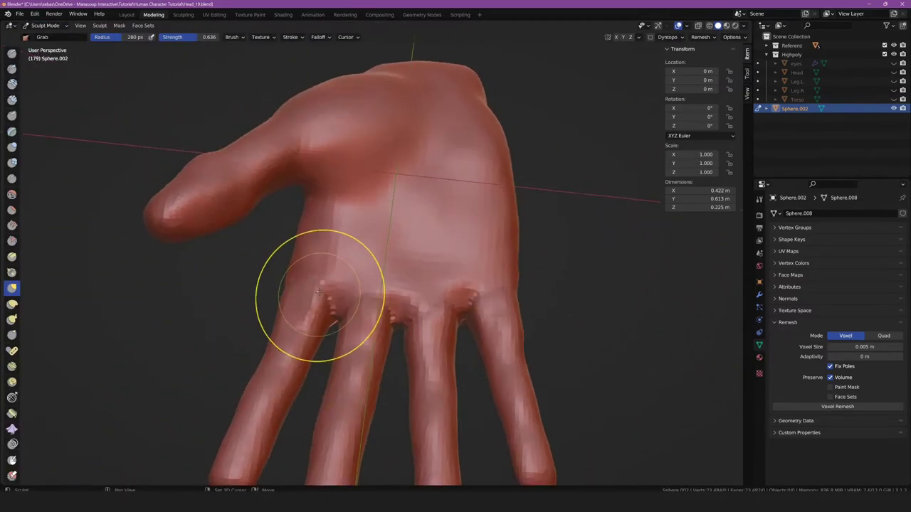
{"action": "scroll", "coordinate": [296, 326], "scroll_direction": "up", "scroll_amount": 2}
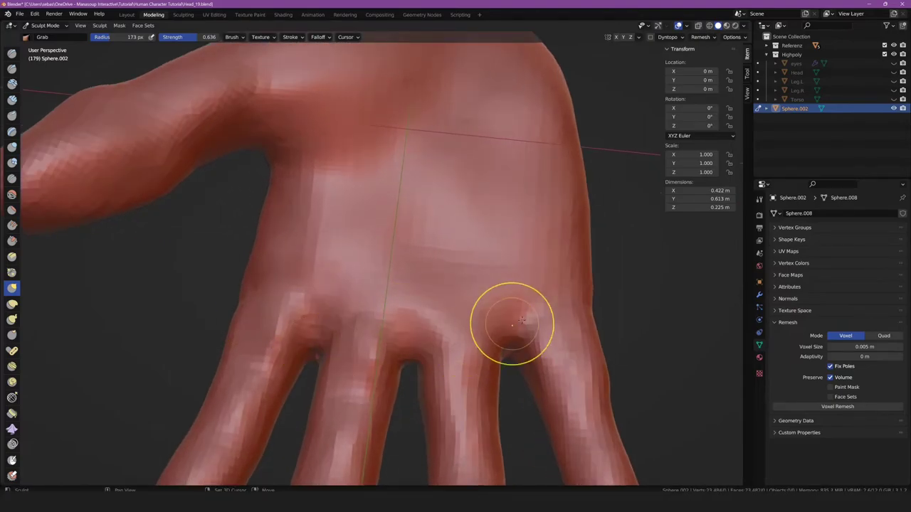
{"action": "middle_click_drag", "start_coordinate": [508, 325], "coordinate": [581, 362]}
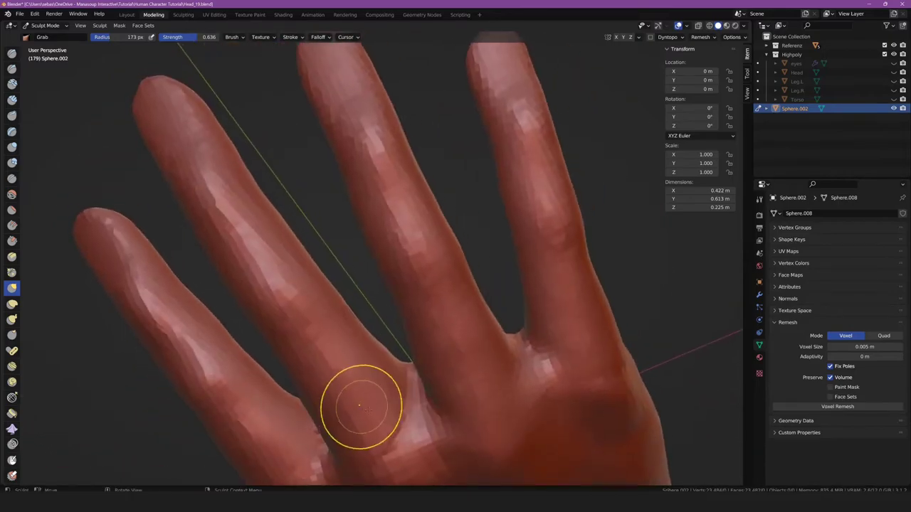
{"action": "middle_click_drag", "start_coordinate": [348, 444], "coordinate": [324, 404]}
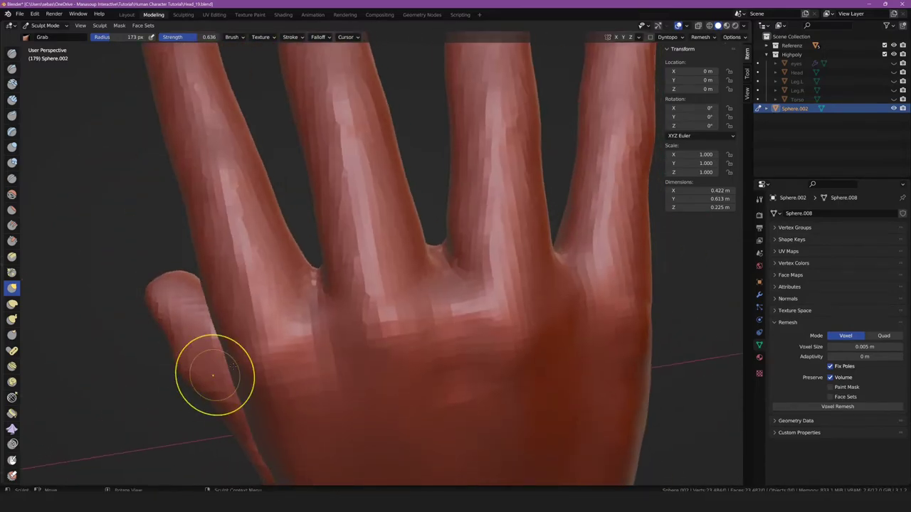
{"action": "middle_click_drag", "start_coordinate": [216, 372], "coordinate": [303, 255]}
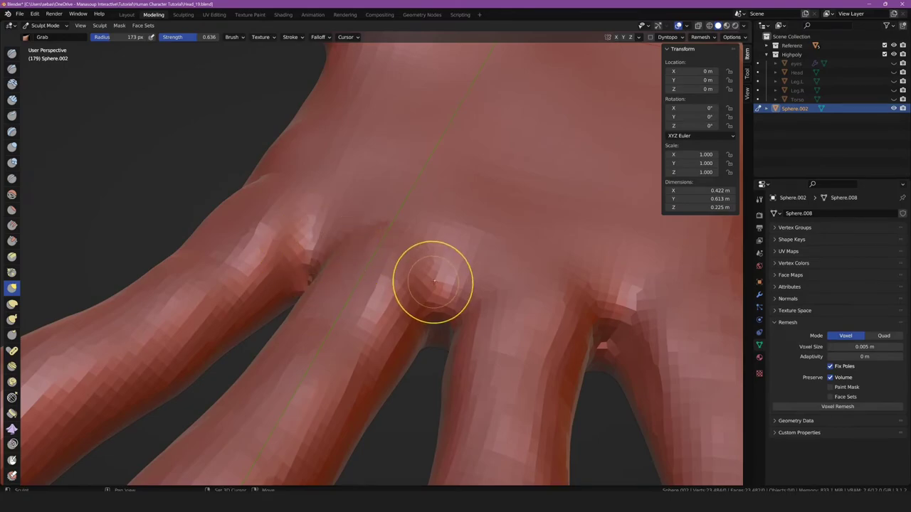
{"action": "mouse_move", "coordinate": [675, 283]}
{"action": "middle_mouse_down"}
{"action": "mouse_move", "coordinate": [437, 331]}
{"action": "mouse_move", "coordinate": [460, 331]}
{"action": "middle_mouse_up"}
{"action": "mouse_move", "coordinate": [437, 406]}
{"action": "middle_mouse_down"}
{"action": "mouse_move", "coordinate": [356, 362]}
{"action": "mouse_move", "coordinate": [422, 308]}
{"action": "mouse_move", "coordinate": [376, 350]}
{"action": "middle_mouse_up"}
{"action": "scroll", "coordinate": [349, 361], "scroll_direction": "down", "scroll_amount": 5}
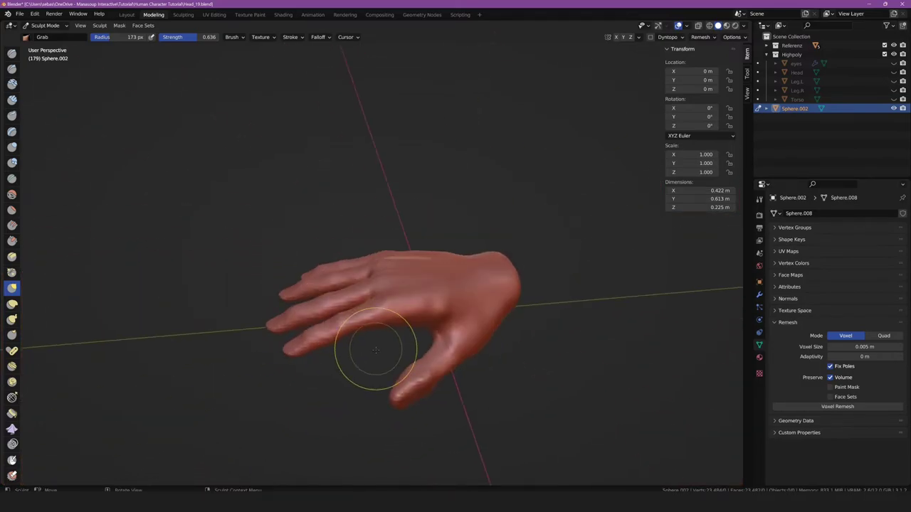
{"action": "scroll", "coordinate": [377, 350], "scroll_direction": "down", "scroll_amount": 5}
{"action": "scroll", "coordinate": [319, 349], "scroll_direction": "up", "scroll_amount": 4}
- Orbit and zoom around the palm and thumb to check the grabbed finger webbing
{"action": "mouse_move", "coordinate": [320, 350]}
{"action": "middle_mouse_down"}
{"action": "mouse_move", "coordinate": [309, 258]}
{"action": "mouse_move", "coordinate": [433, 350]}
{"action": "mouse_move", "coordinate": [308, 313]}
{"action": "mouse_move", "coordinate": [386, 387]}
{"action": "mouse_move", "coordinate": [467, 339]}
{"action": "mouse_move", "coordinate": [386, 376]}
{"action": "middle_mouse_up"}
{"action": "scroll", "coordinate": [386, 386], "scroll_direction": "down", "scroll_amount": 5}
{"action": "scroll", "coordinate": [391, 368], "scroll_direction": "up", "scroll_amount": 4}
{"action": "scroll", "coordinate": [387, 375], "scroll_direction": "up", "scroll_amount": 1}
{"action": "scroll", "coordinate": [208, 325], "scroll_direction": "up", "scroll_amount": 3}
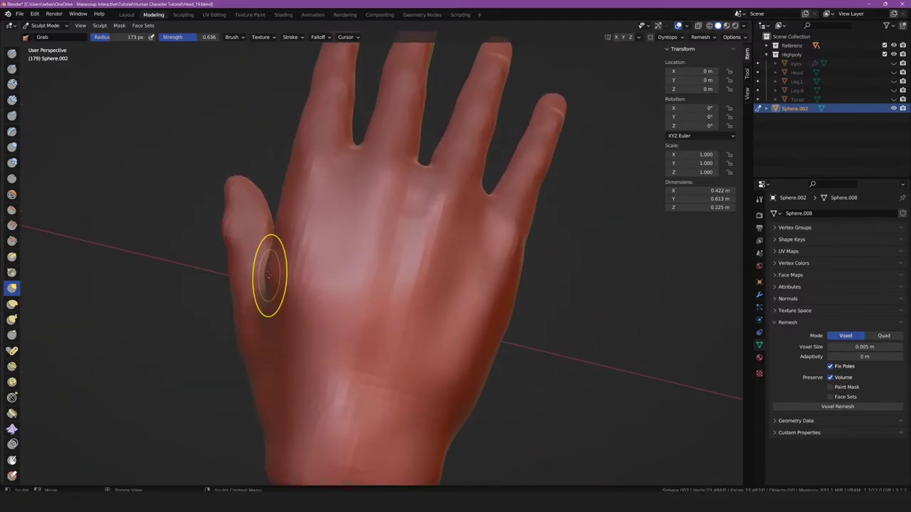
{"action": "middle_click_drag", "start_coordinate": [285, 231], "coordinate": [313, 313]}
{"action": "scroll", "coordinate": [325, 319], "scroll_direction": "up", "scroll_amount": 3}
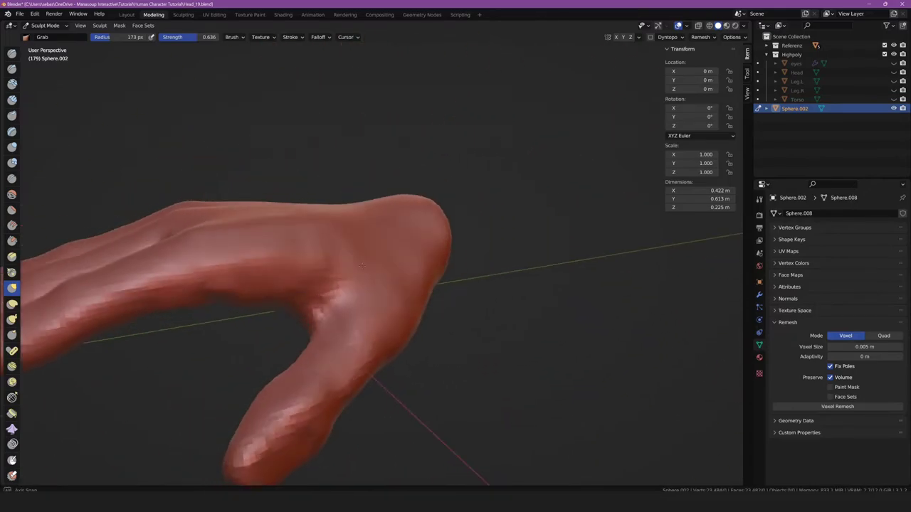
{"action": "scroll", "coordinate": [328, 374], "scroll_direction": "up", "scroll_amount": 1}
{"action": "scroll", "coordinate": [328, 374], "scroll_direction": "down", "scroll_amount": 3}
{"action": "middle_click_drag", "start_coordinate": [328, 374], "coordinate": [271, 319]}
{"action": "scroll", "coordinate": [272, 273], "scroll_direction": "up", "scroll_amount": 3}
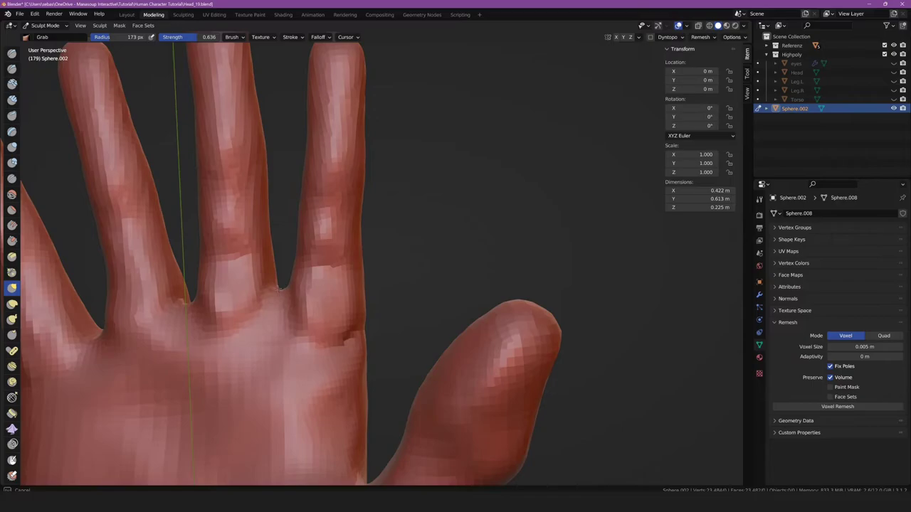
{"action": "scroll", "coordinate": [279, 288], "scroll_direction": "down", "scroll_amount": 2}
{"action": "middle_click_drag", "start_coordinate": [279, 289], "coordinate": [285, 285]}
{"action": "scroll", "coordinate": [284, 284], "scroll_direction": "up", "scroll_amount": 2}
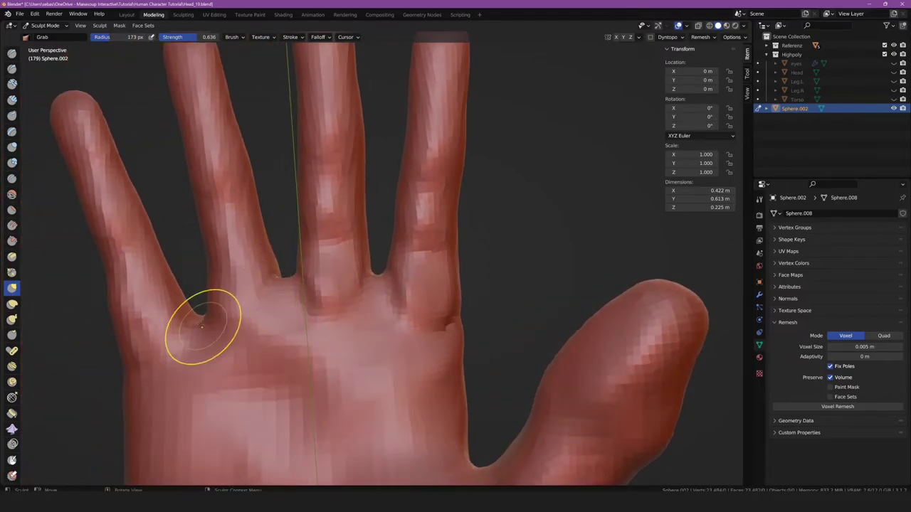
{"action": "scroll", "coordinate": [191, 302], "scroll_direction": "down", "scroll_amount": 2}
{"action": "middle_click_drag", "start_coordinate": [190, 302], "coordinate": [190, 307]}
{"action": "scroll", "coordinate": [191, 306], "scroll_direction": "up", "scroll_amount": 2}
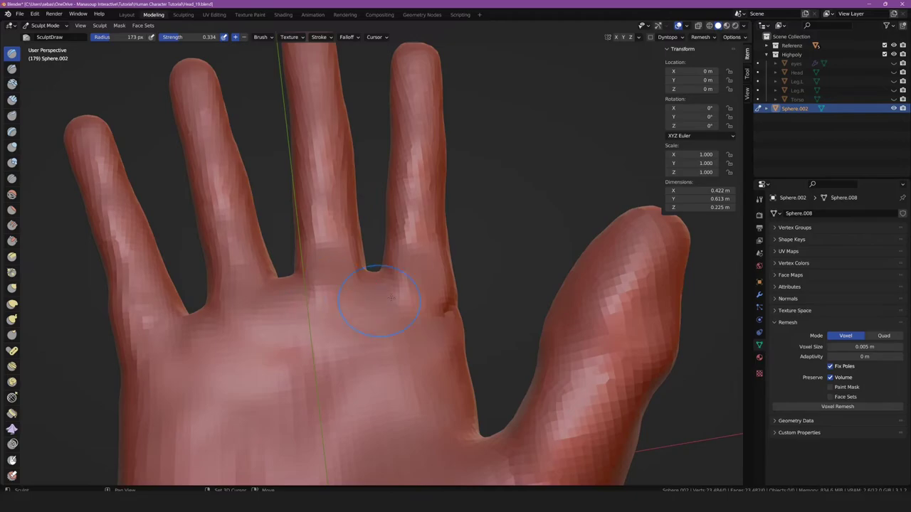
- Build up the crease at the finger web with a Draw stroke
{"action": "scroll", "coordinate": [454, 310], "scroll_direction": "down", "scroll_amount": 4}
{"action": "middle_click_drag", "start_coordinate": [454, 309], "coordinate": [391, 386]}
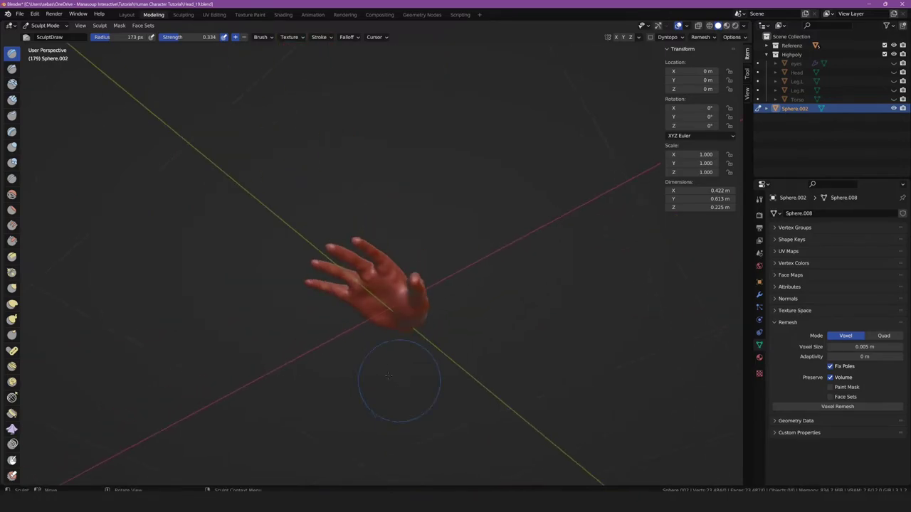
{"action": "scroll", "coordinate": [391, 386], "scroll_direction": "up", "scroll_amount": 5}
{"action": "middle_click_drag", "start_coordinate": [346, 260], "coordinate": [329, 390]}
{"action": "left_click_drag", "start_coordinate": [328, 385], "coordinate": [362, 376]}
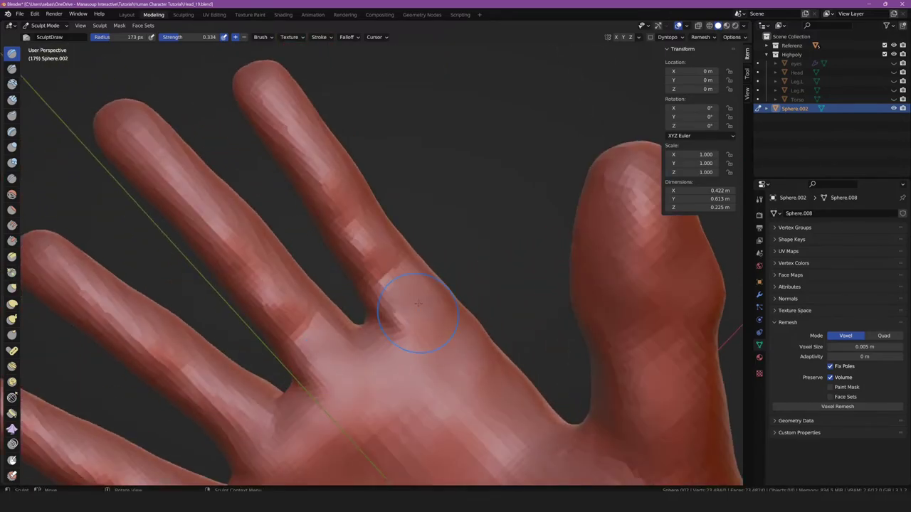
- Orbit around the back and sides of the hand to check the draw strokes
{"action": "mouse_move", "coordinate": [403, 288]}
{"action": "middle_mouse_down"}
{"action": "mouse_move", "coordinate": [284, 386]}
{"action": "mouse_move", "coordinate": [320, 363]}
{"action": "middle_mouse_up"}
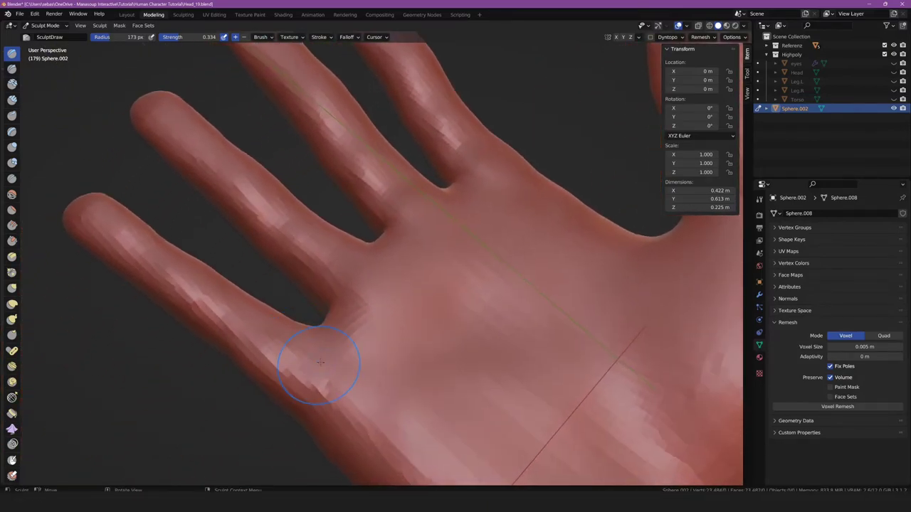
{"action": "scroll", "coordinate": [427, 370], "scroll_direction": "down", "scroll_amount": 5}
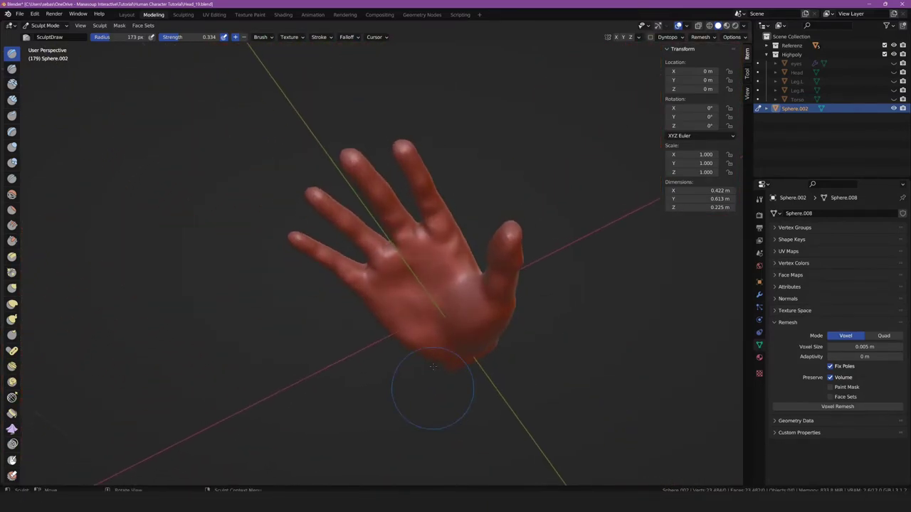
{"action": "mouse_move", "coordinate": [433, 387]}
{"action": "middle_mouse_down"}
{"action": "mouse_move", "coordinate": [443, 319]}
{"action": "mouse_move", "coordinate": [459, 345]}
{"action": "middle_mouse_up"}
{"action": "scroll", "coordinate": [443, 319], "scroll_direction": "up", "scroll_amount": 5}
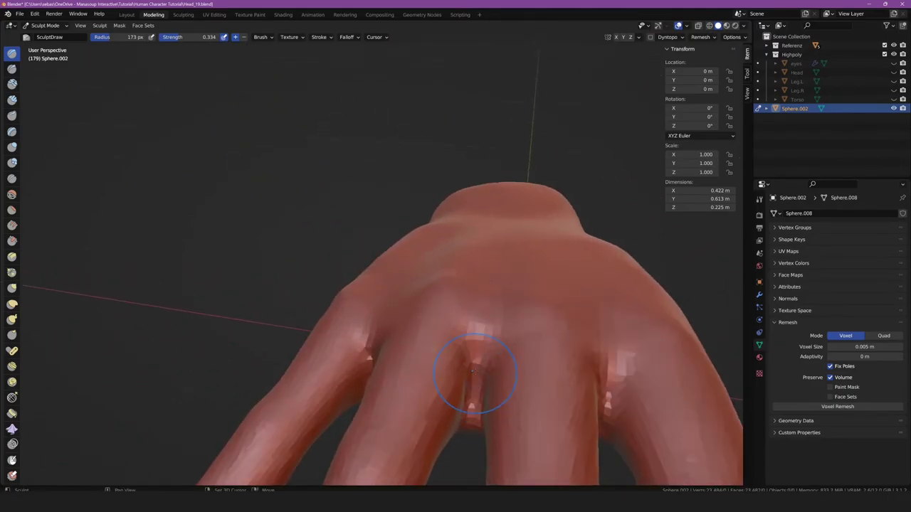
{"action": "mouse_move", "coordinate": [369, 354]}
{"action": "middle_mouse_down"}
{"action": "mouse_move", "coordinate": [359, 404]}
{"action": "mouse_move", "coordinate": [376, 417]}
{"action": "mouse_move", "coordinate": [443, 376]}
{"action": "middle_mouse_up"}
{"action": "scroll", "coordinate": [498, 385], "scroll_direction": "down", "scroll_amount": 5}
{"action": "middle_click_drag", "start_coordinate": [502, 384], "coordinate": [456, 299]}
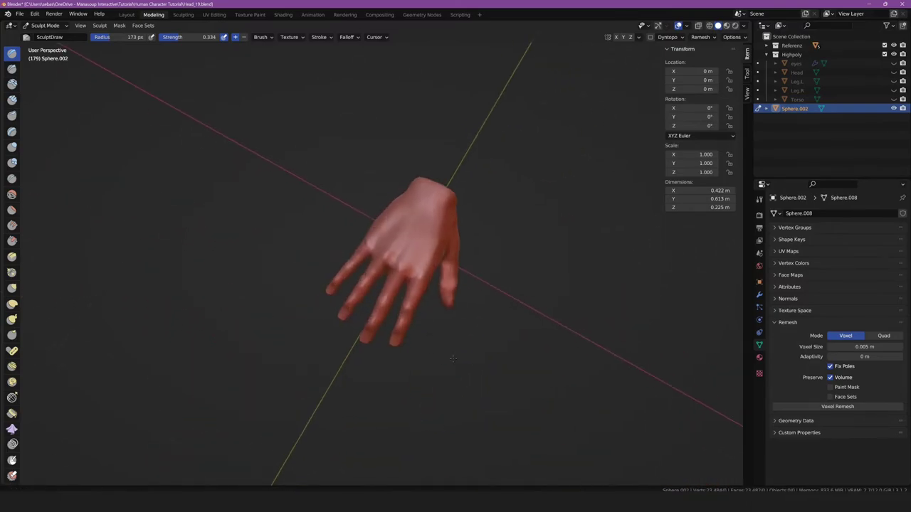
{"action": "scroll", "coordinate": [450, 288], "scroll_direction": "up", "scroll_amount": 5}
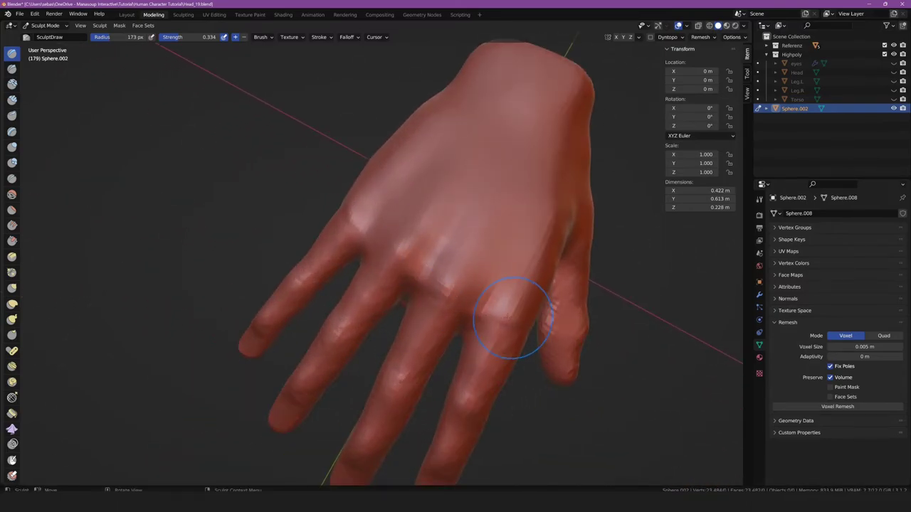
{"action": "scroll", "coordinate": [349, 211], "scroll_direction": "down", "scroll_amount": 5}
{"action": "mouse_move", "coordinate": [348, 211]}
{"action": "middle_mouse_down"}
{"action": "mouse_move", "coordinate": [213, 237]}
{"action": "mouse_move", "coordinate": [175, 215]}
{"action": "mouse_move", "coordinate": [320, 335]}
{"action": "middle_mouse_up"}
{"action": "scroll", "coordinate": [213, 238], "scroll_direction": "up", "scroll_amount": 4}
{"action": "scroll", "coordinate": [176, 215], "scroll_direction": "down", "scroll_amount": 5}
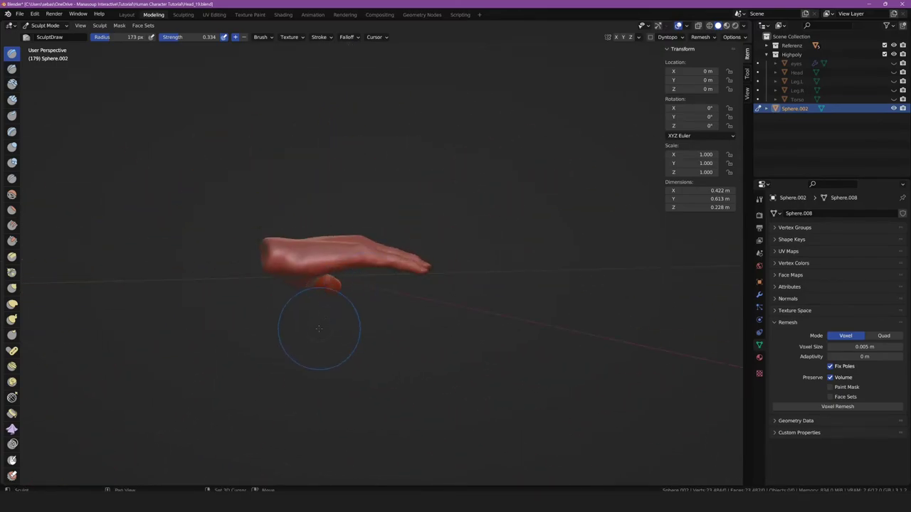
{"action": "scroll", "coordinate": [302, 281], "scroll_direction": "up", "scroll_amount": 5}
{"action": "mouse_move", "coordinate": [240, 264]}
{"action": "middle_mouse_down"}
{"action": "mouse_move", "coordinate": [264, 488]}
{"action": "mouse_move", "coordinate": [316, 376]}
{"action": "mouse_move", "coordinate": [384, 376]}
{"action": "mouse_move", "coordinate": [398, 306]}
{"action": "mouse_move", "coordinate": [459, 334]}
{"action": "mouse_move", "coordinate": [479, 200]}
{"action": "middle_mouse_up"}
{"action": "scroll", "coordinate": [264, 489], "scroll_direction": "down", "scroll_amount": 4}
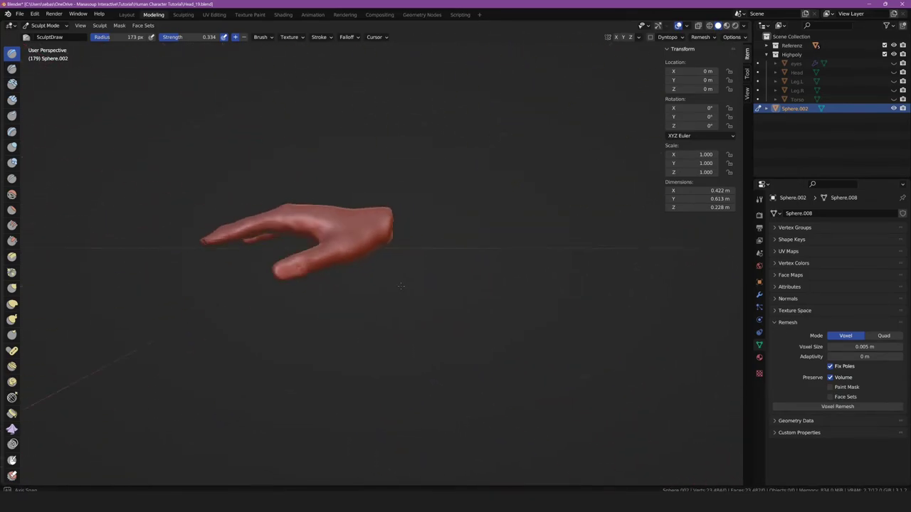
- Sculpt the finger webs and knuckles with Draw, checking from angled and side views
{"action": "mouse_move", "coordinate": [365, 191]}
{"action": "middle_mouse_down"}
{"action": "mouse_move", "coordinate": [365, 282]}
{"action": "mouse_move", "coordinate": [417, 247]}
{"action": "mouse_move", "coordinate": [306, 284]}
{"action": "mouse_move", "coordinate": [319, 304]}
{"action": "middle_mouse_up"}
{"action": "mouse_move", "coordinate": [349, 242]}
{"action": "middle_mouse_down"}
{"action": "mouse_move", "coordinate": [244, 258]}
{"action": "mouse_move", "coordinate": [213, 234]}
{"action": "mouse_move", "coordinate": [300, 207]}
{"action": "middle_mouse_up"}
{"action": "scroll", "coordinate": [276, 180], "scroll_direction": "up", "scroll_amount": 5}
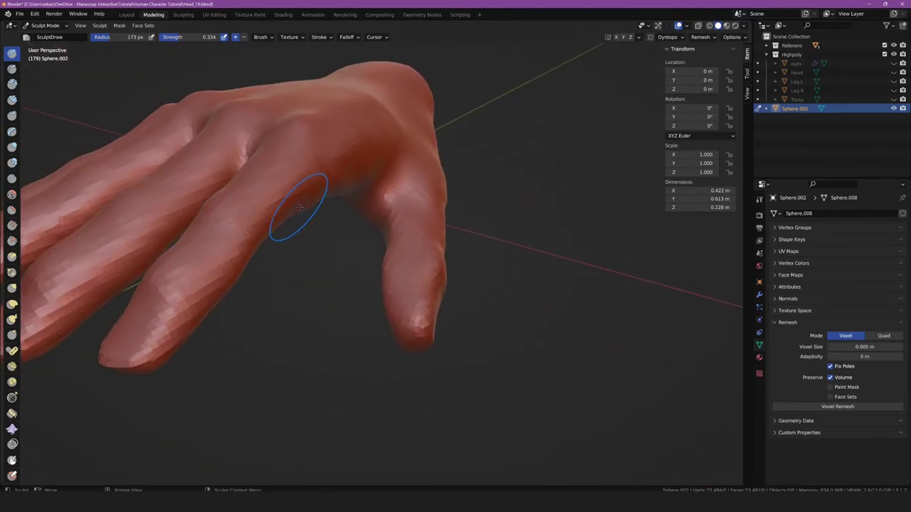
{"action": "mouse_move", "coordinate": [229, 273]}
{"action": "middle_mouse_down"}
{"action": "mouse_move", "coordinate": [234, 294]}
{"action": "mouse_move", "coordinate": [292, 203]}
{"action": "middle_mouse_up"}
{"action": "middle_click_drag", "start_coordinate": [299, 240], "coordinate": [304, 208]}
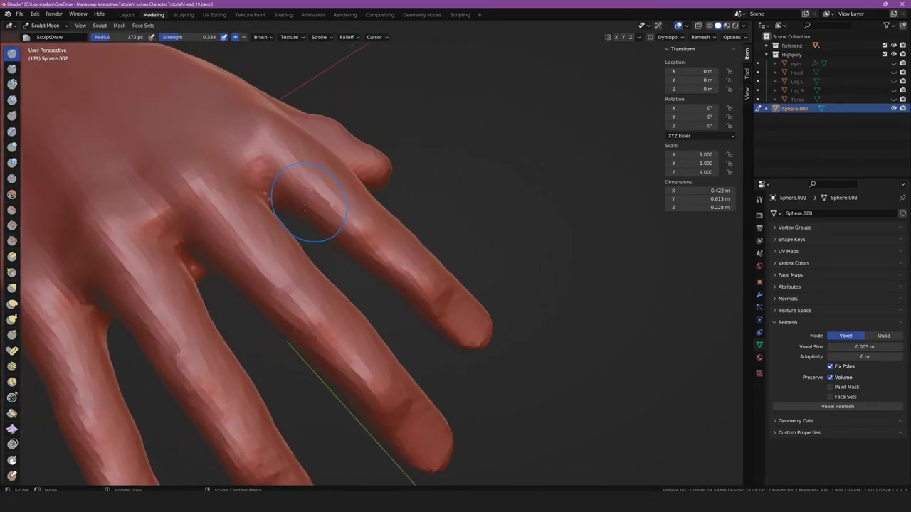
{"action": "mouse_move", "coordinate": [176, 323]}
{"action": "middle_mouse_down"}
{"action": "mouse_move", "coordinate": [102, 345]}
{"action": "mouse_move", "coordinate": [91, 337]}
{"action": "middle_mouse_up"}
{"action": "mouse_move", "coordinate": [92, 383]}
{"action": "middle_mouse_down"}
{"action": "mouse_move", "coordinate": [126, 326]}
{"action": "mouse_move", "coordinate": [166, 315]}
{"action": "mouse_move", "coordinate": [176, 301]}
{"action": "mouse_move", "coordinate": [169, 339]}
{"action": "middle_mouse_up"}
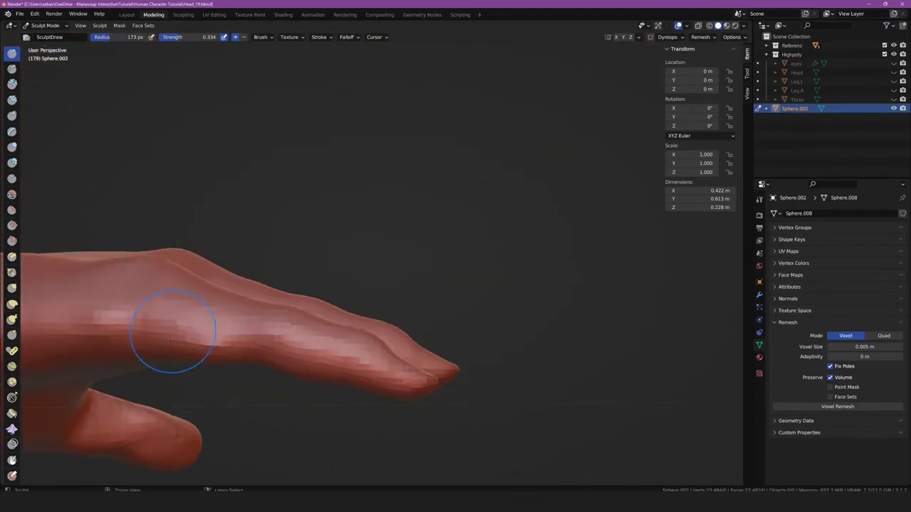
{"action": "mouse_move", "coordinate": [149, 309]}
{"action": "middle_mouse_down"}
{"action": "mouse_move", "coordinate": [133, 386]}
{"action": "mouse_move", "coordinate": [266, 304]}
{"action": "middle_mouse_up"}
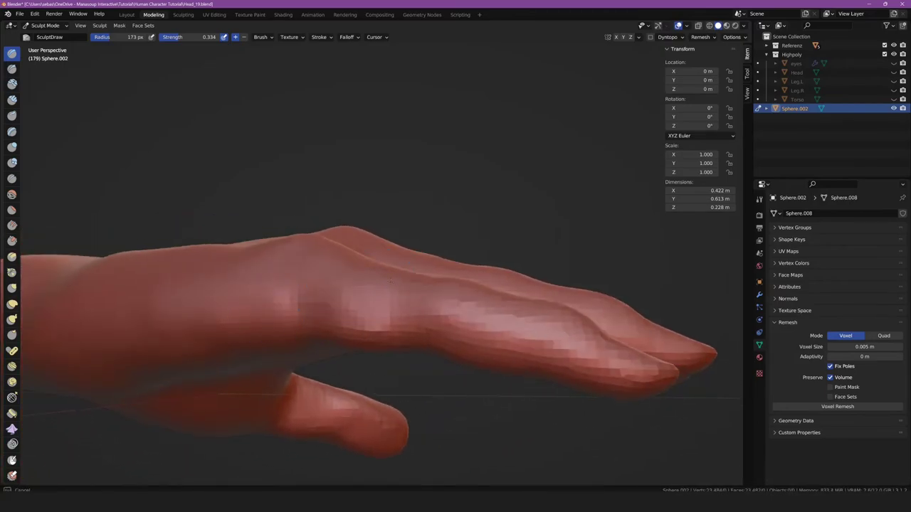
{"action": "mouse_move", "coordinate": [344, 295]}
{"action": "middle_mouse_down"}
{"action": "mouse_move", "coordinate": [295, 346]}
{"action": "mouse_move", "coordinate": [326, 307]}
{"action": "mouse_move", "coordinate": [316, 284]}
{"action": "mouse_move", "coordinate": [354, 337]}
{"action": "mouse_move", "coordinate": [285, 360]}
{"action": "mouse_move", "coordinate": [427, 359]}
{"action": "mouse_move", "coordinate": [266, 300]}
{"action": "mouse_move", "coordinate": [329, 308]}
{"action": "middle_mouse_up"}
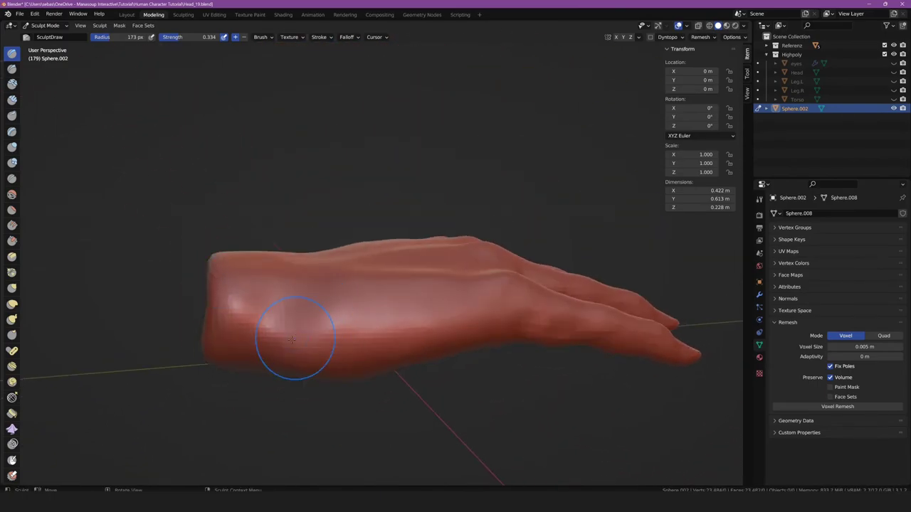
- Review the hand from low and back angles, then switch to Scrape/Peaks at 0.700 strength
{"action": "middle_click_drag", "start_coordinate": [291, 340], "coordinate": [314, 372]}
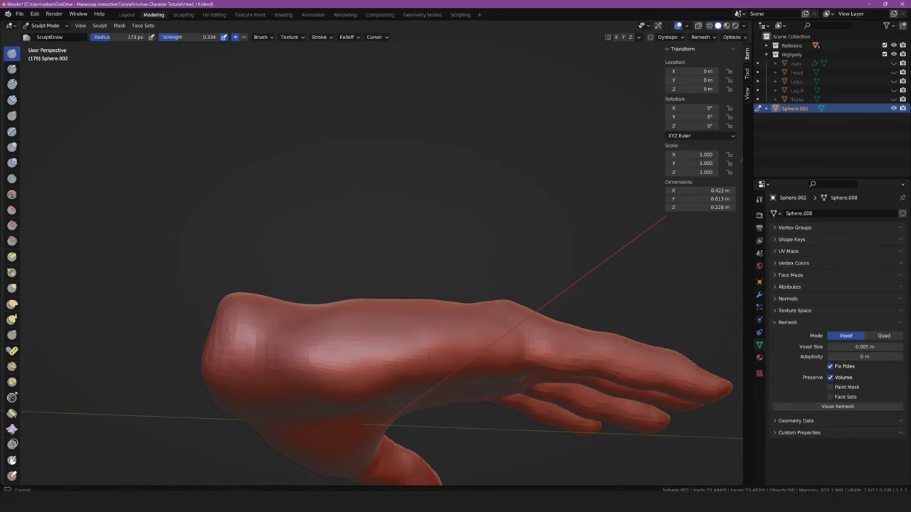
{"action": "scroll", "coordinate": [429, 356], "scroll_direction": "down", "scroll_amount": 3}
{"action": "mouse_move", "coordinate": [429, 356]}
{"action": "middle_mouse_down"}
{"action": "mouse_move", "coordinate": [452, 386]}
{"action": "mouse_move", "coordinate": [552, 291]}
{"action": "mouse_move", "coordinate": [548, 271]}
{"action": "mouse_move", "coordinate": [607, 277]}
{"action": "mouse_move", "coordinate": [402, 324]}
{"action": "mouse_move", "coordinate": [352, 323]}
{"action": "middle_mouse_up"}
{"action": "scroll", "coordinate": [552, 291], "scroll_direction": "down", "scroll_amount": 3}
{"action": "scroll", "coordinate": [548, 270], "scroll_direction": "up", "scroll_amount": 3}
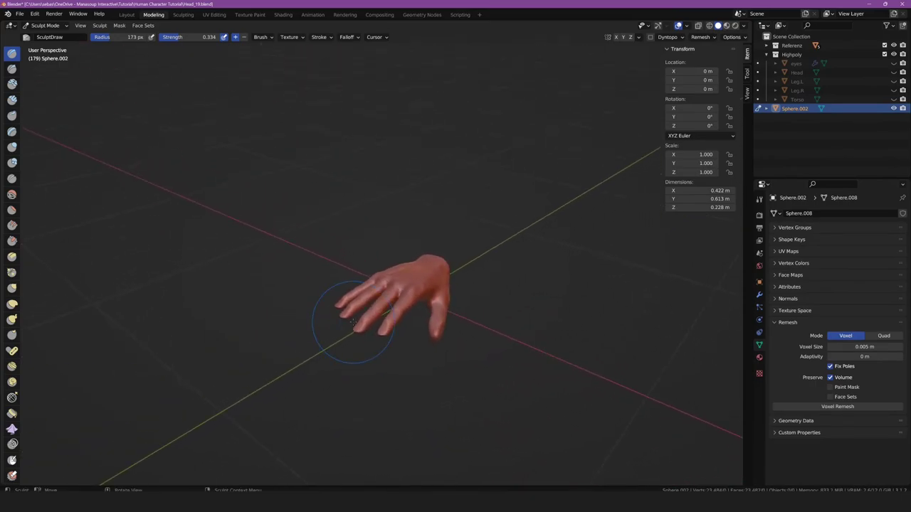
{"action": "mouse_move", "coordinate": [327, 369]}
{"action": "middle_mouse_down", "text": "ctrl"}
{"action": "mouse_move", "coordinate": [291, 335]}
{"action": "mouse_move", "coordinate": [314, 322]}
{"action": "middle_mouse_up", "text": "ctrl"}
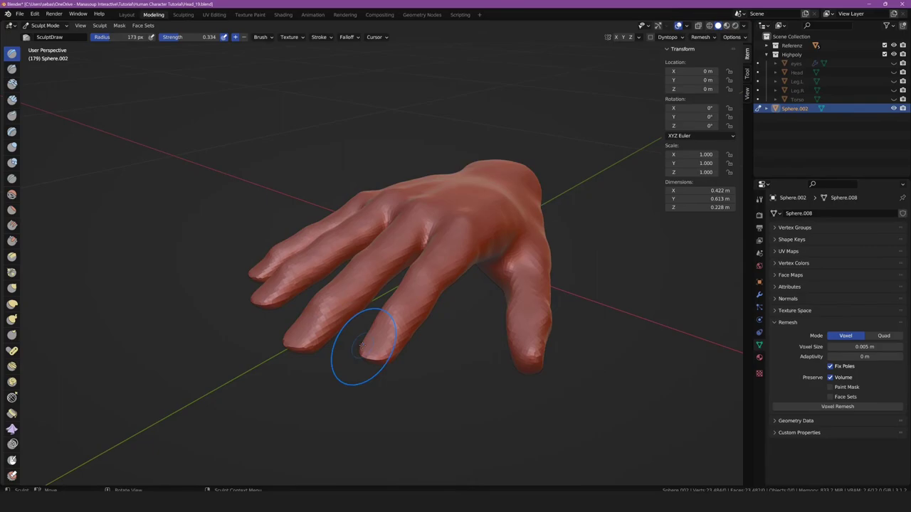
{"action": "middle_click_drag", "start_coordinate": [363, 347], "coordinate": [333, 324]}
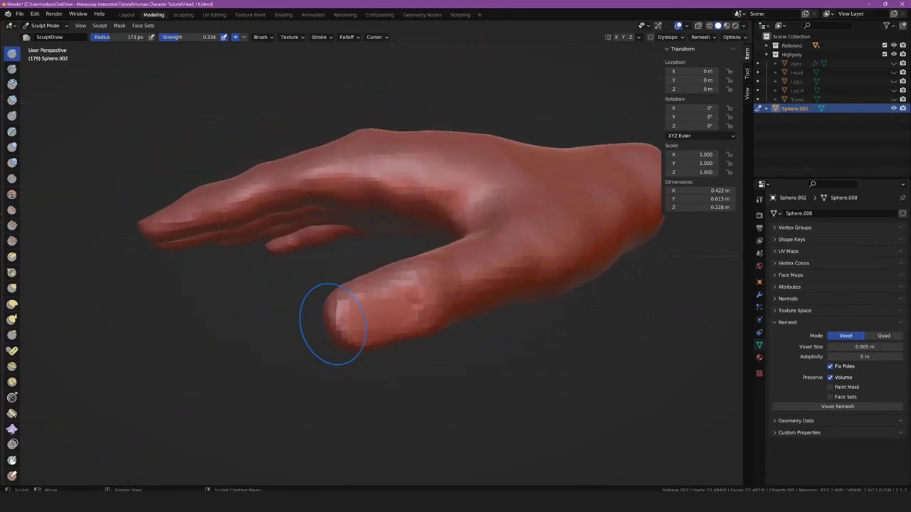
{"action": "left_click", "coordinate": [12, 241]}
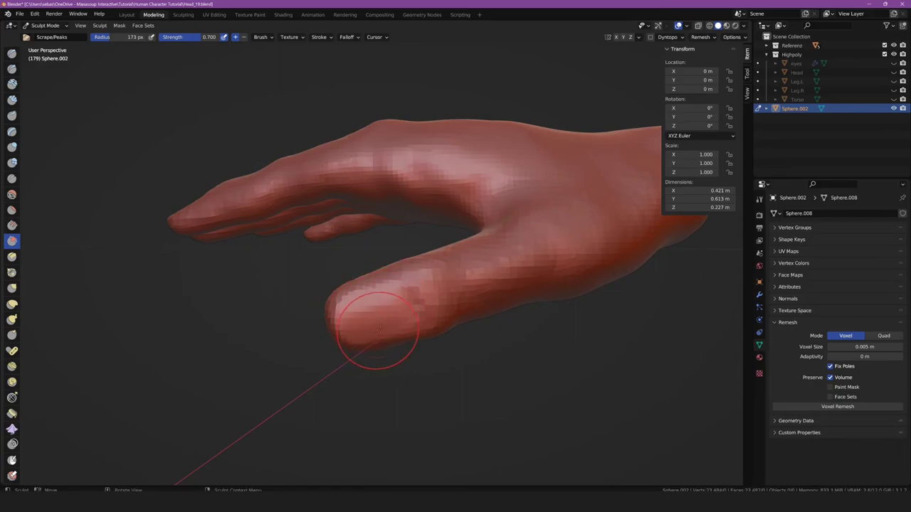
- Scrape the thumb tip slightly flatter, orbiting to check it from several angles
{"action": "mouse_move", "coordinate": [392, 295]}
{"action": "middle_mouse_down"}
{"action": "mouse_move", "coordinate": [420, 321]}
{"action": "mouse_move", "coordinate": [418, 308]}
{"action": "middle_mouse_up"}
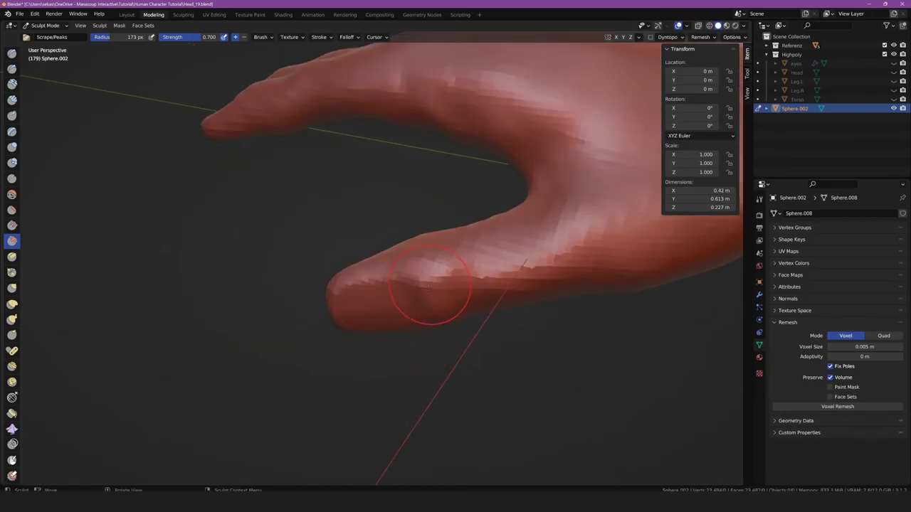
{"action": "middle_click_drag", "start_coordinate": [444, 294], "coordinate": [499, 299]}
{"action": "middle_click_drag", "start_coordinate": [335, 244], "coordinate": [327, 284]}
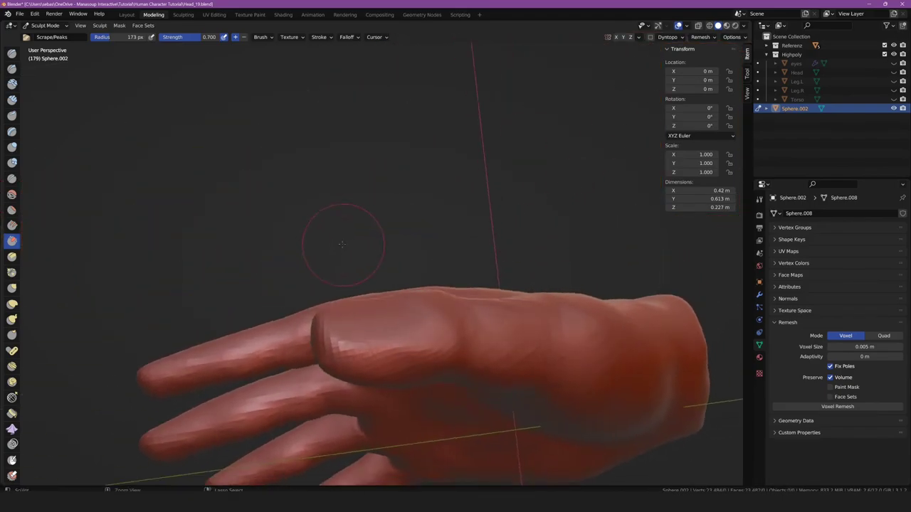